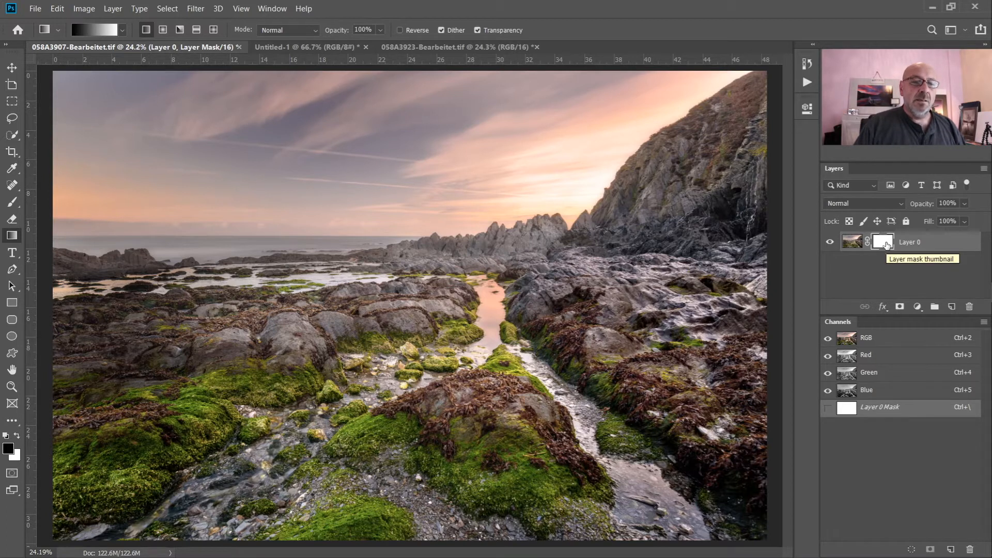
- Delete the white layer mask from Layer 0
right_click(885, 245)
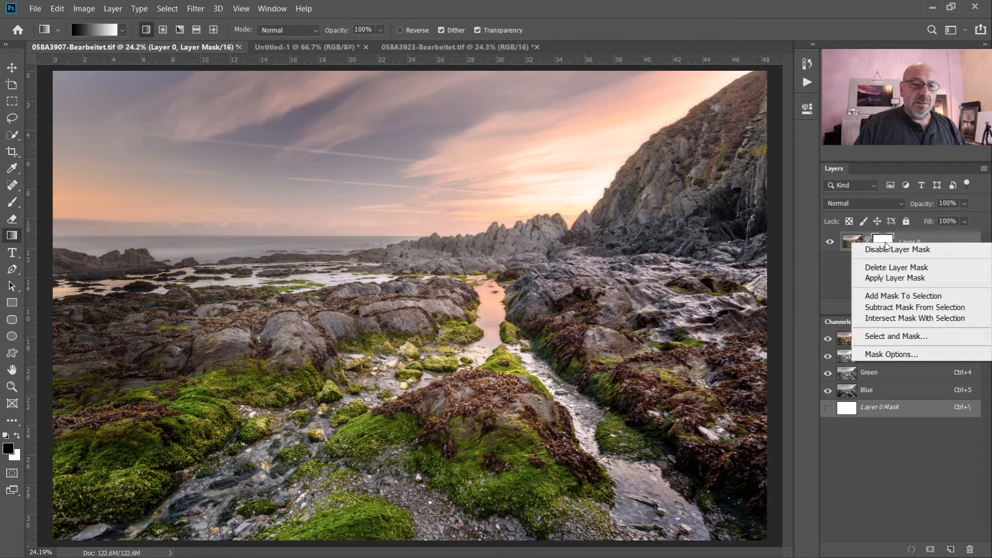
left_click(885, 264)
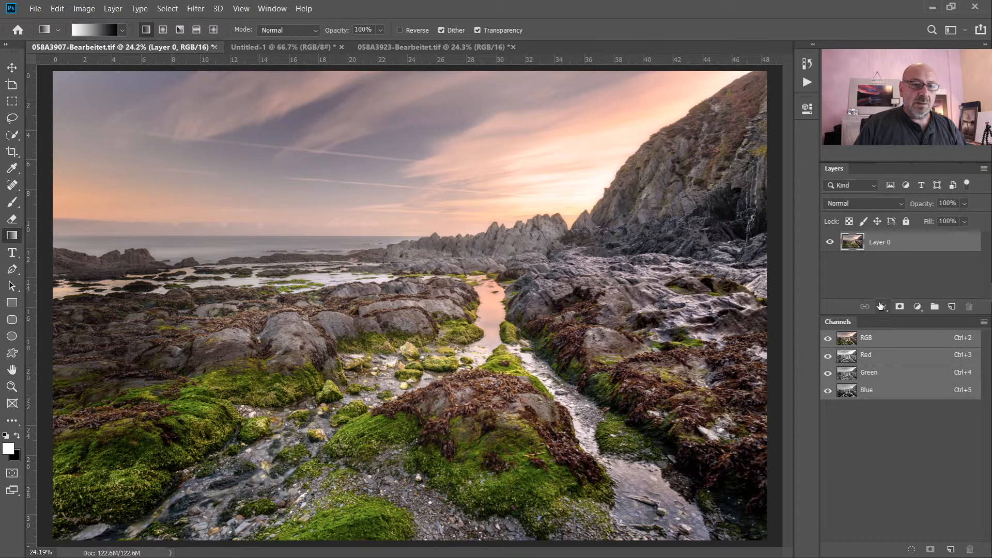
- Add a black layer mask to Layer 0 and remove it again without applying it
left_click(899, 307, "alt")
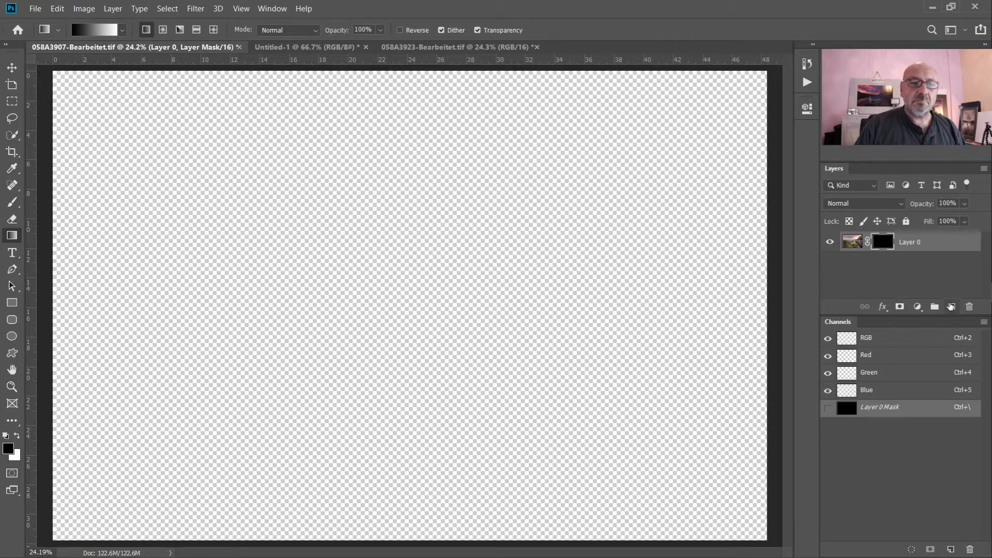
left_click(971, 306)
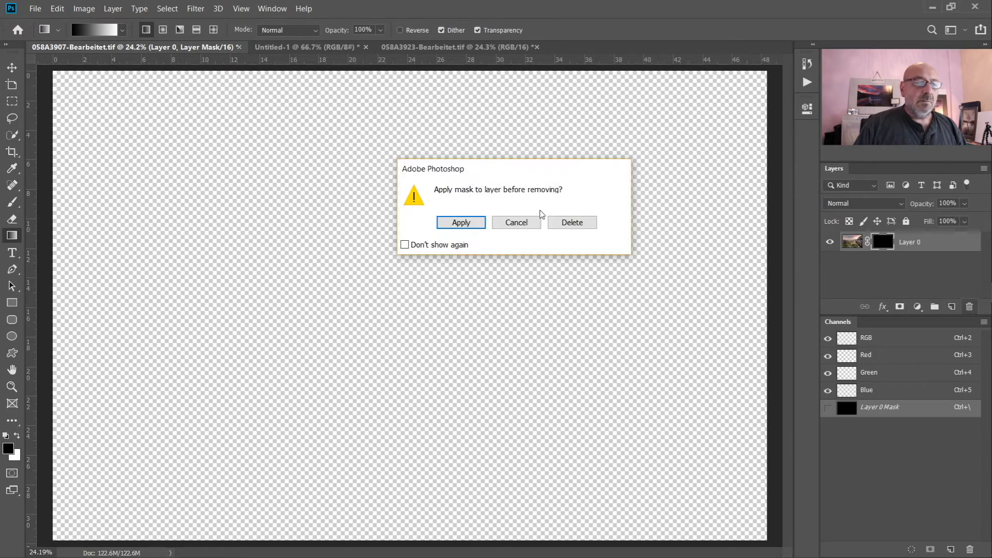
left_click(572, 231)
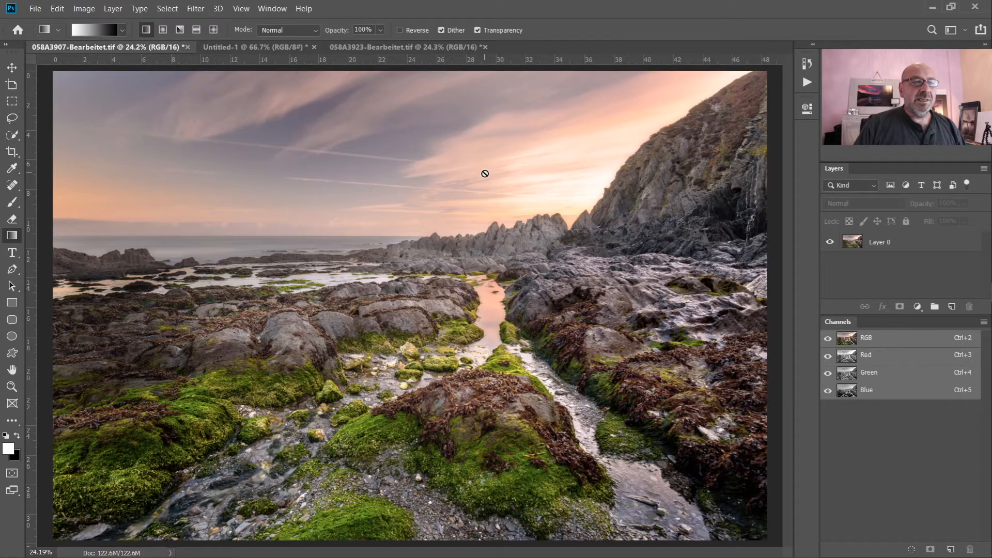
- Select the sky on Layer 0 with the Quick Selection tool and add a Curves adjustment layer masked to it
left_click(12, 136)
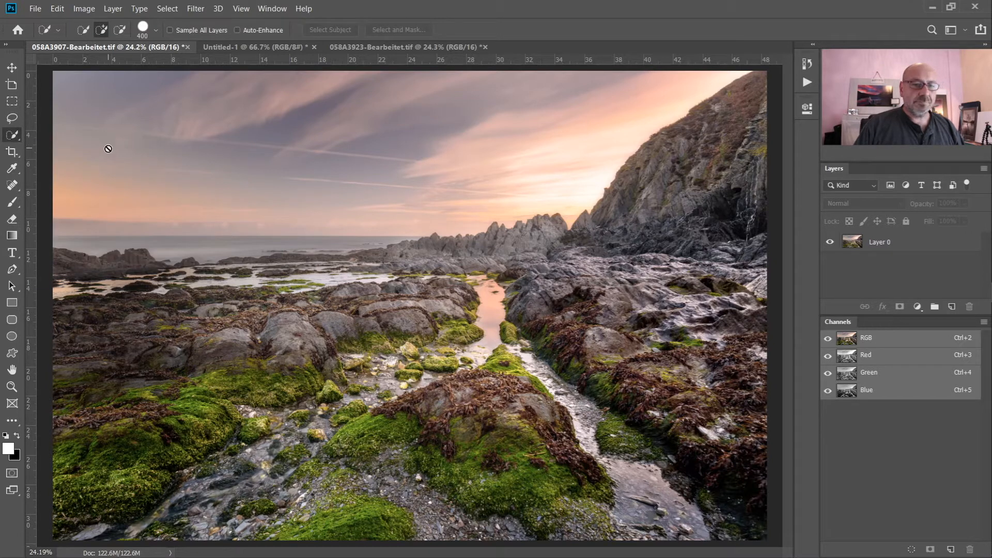
left_click(894, 250)
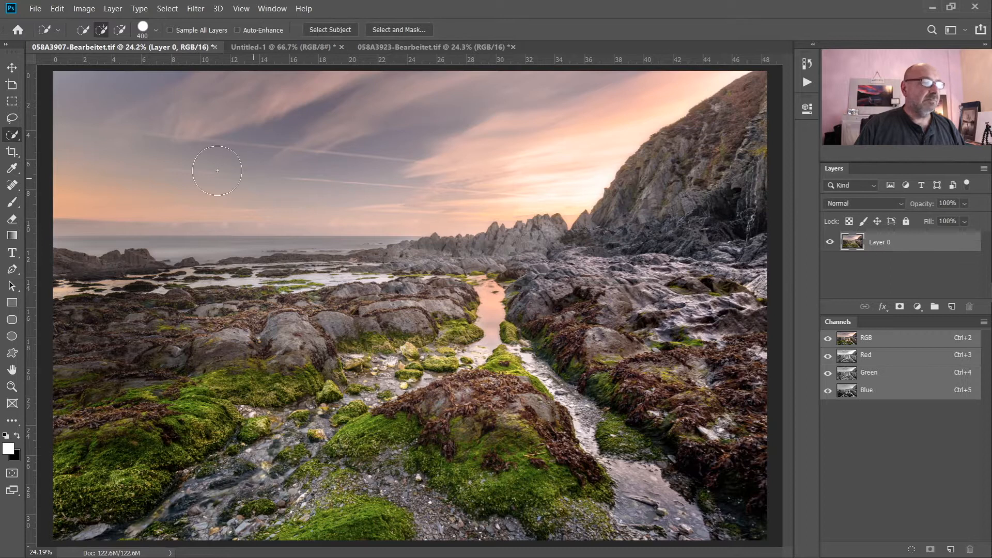
mouse_move(111, 143)
left_mouse_down()
mouse_move(441, 142)
mouse_move(443, 163)
mouse_move(458, 169)
left_mouse_up()
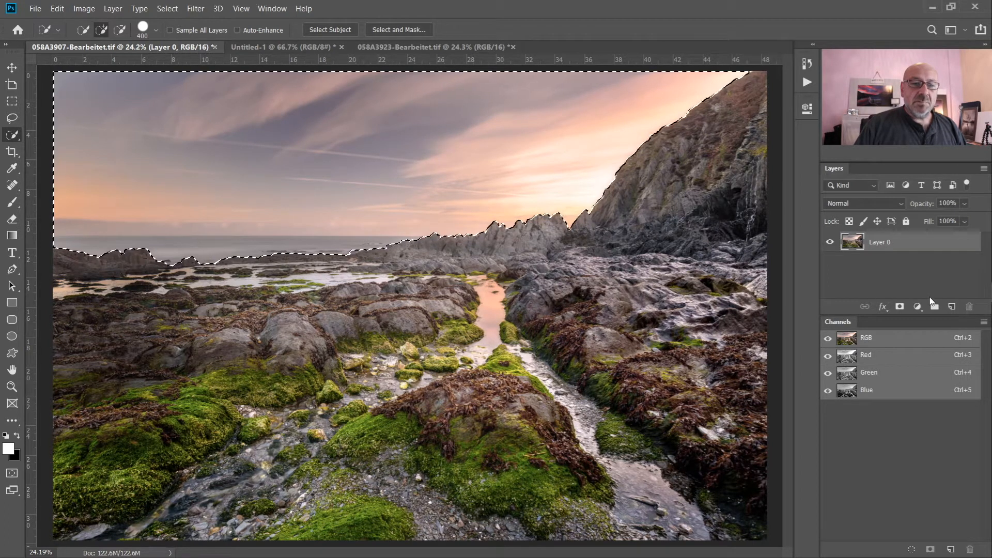
left_click(917, 308)
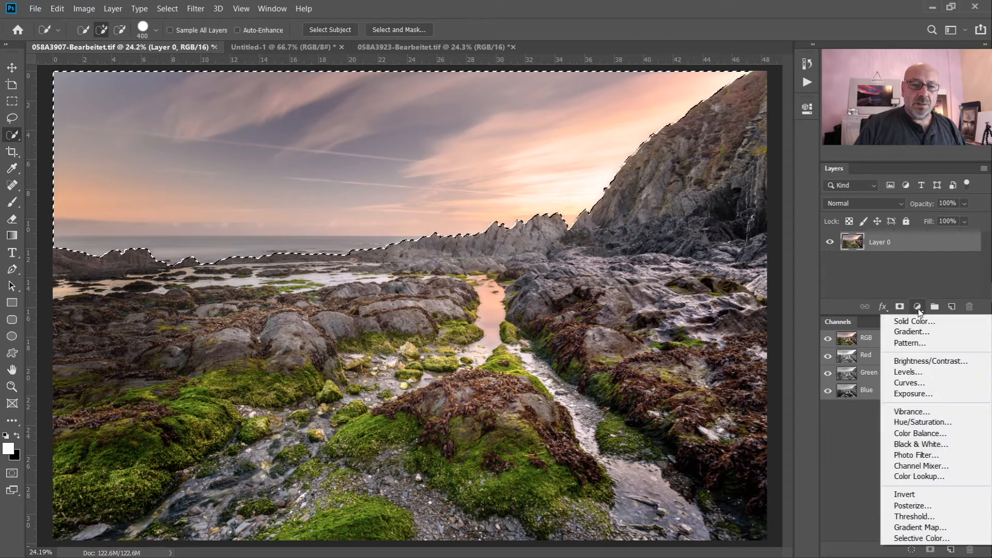
left_click(908, 382)
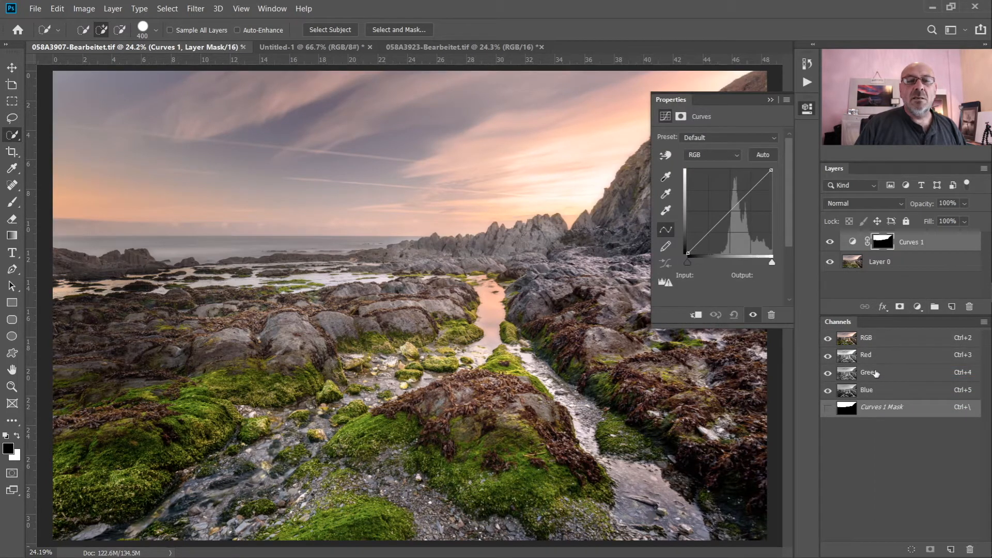
- Inspect the hard-edged sky mask of the Curves layer on its own, and return to the normal image view
left_click(885, 243, "alt")
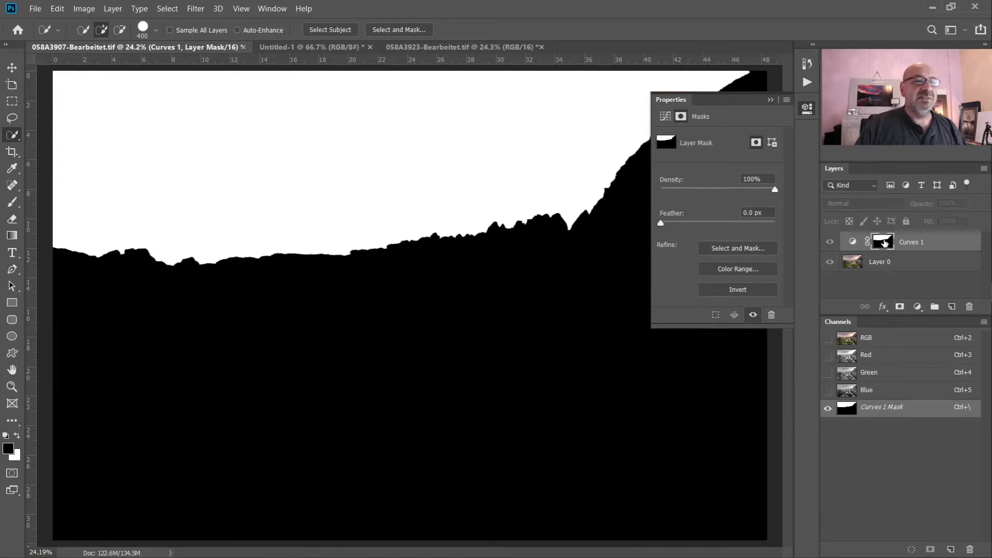
left_click(770, 100)
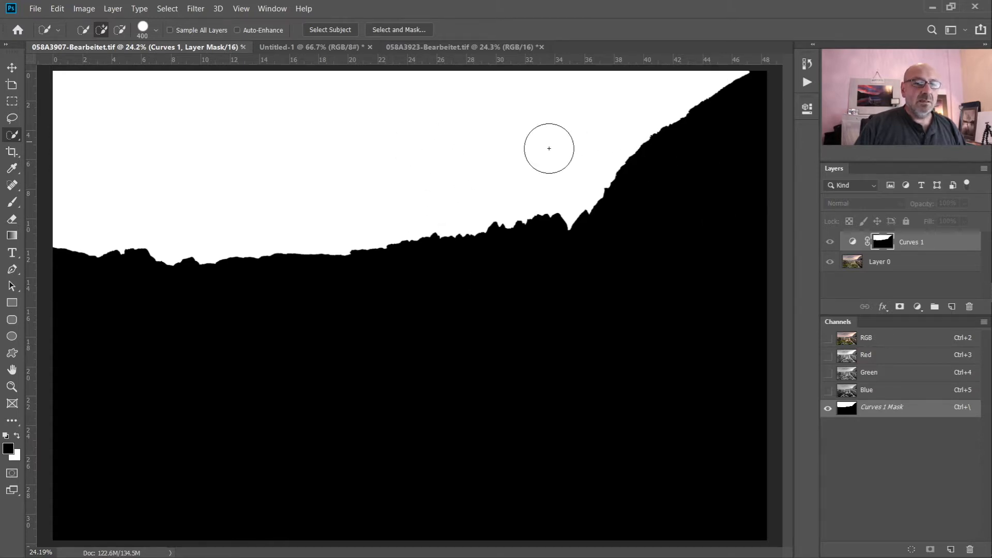
left_click(879, 242, "alt")
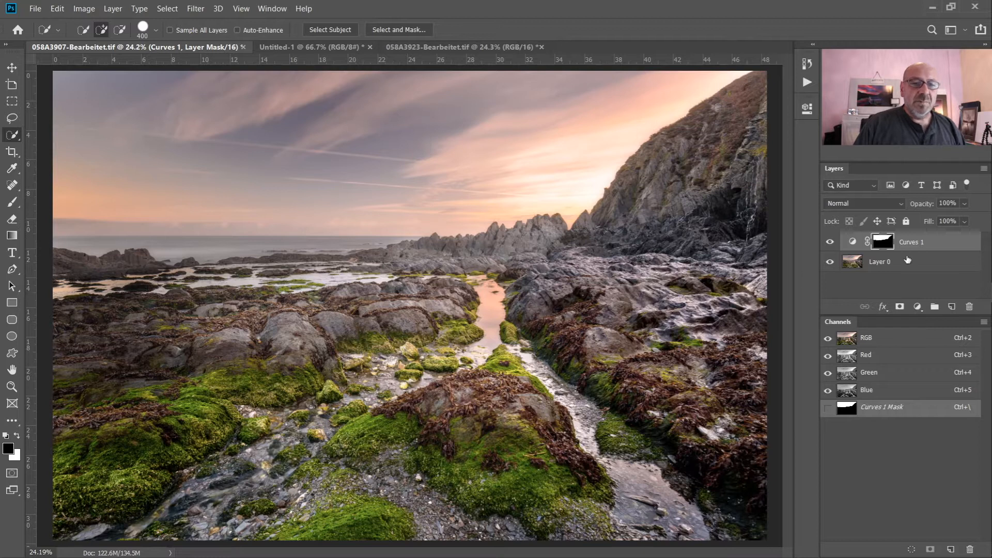
- Pull the Curves midtones down to darken the sky, and bring the point back to the diagonal
double_click(853, 244)
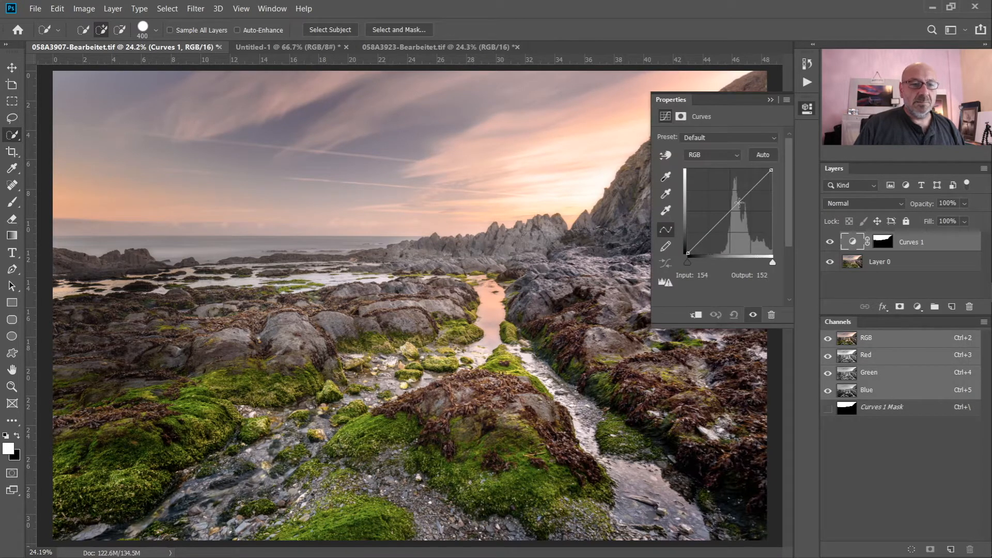
mouse_move(737, 204)
left_mouse_down()
mouse_move(735, 185)
mouse_move(742, 225)
mouse_move(742, 184)
mouse_move(741, 200)
left_mouse_up()
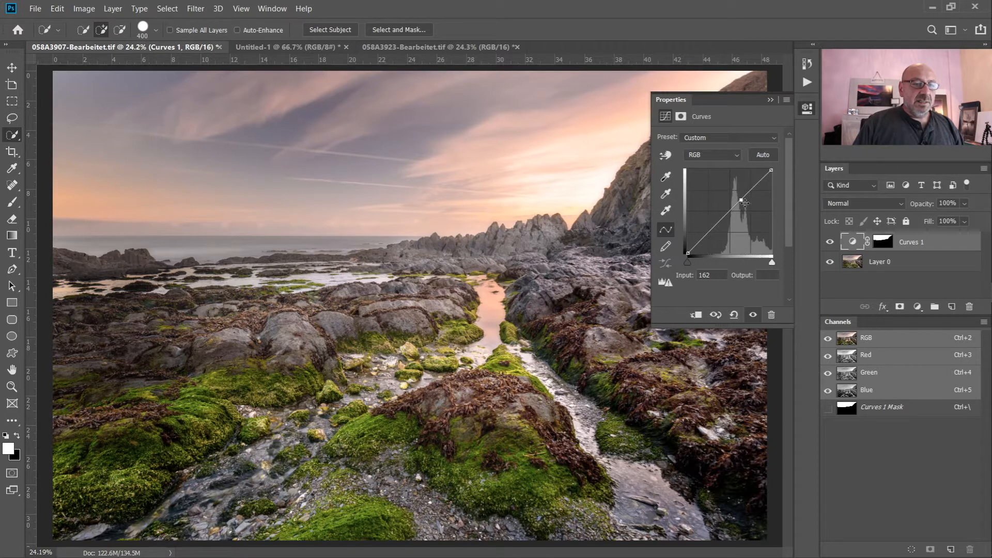
left_click_drag(741, 200, 740, 216)
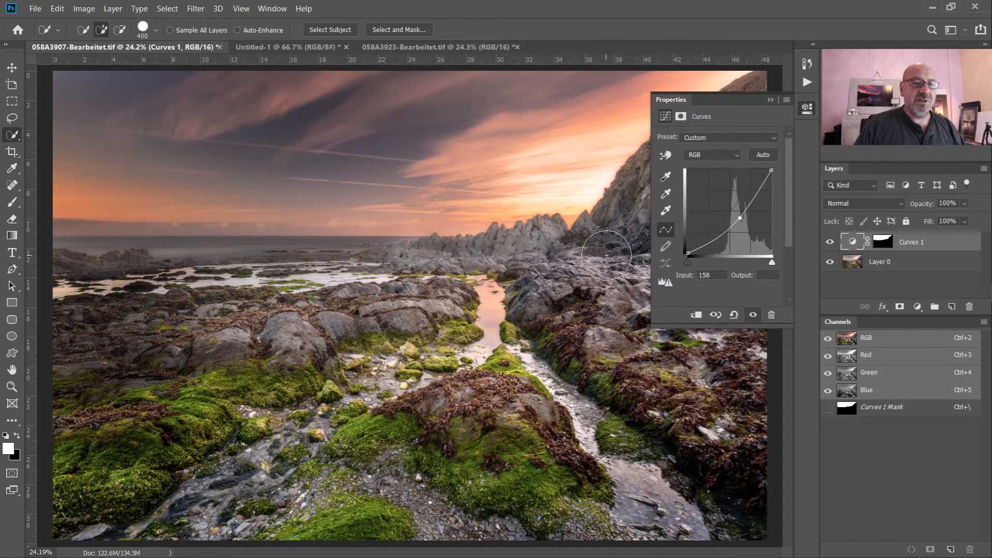
left_click_drag(736, 218, 739, 202)
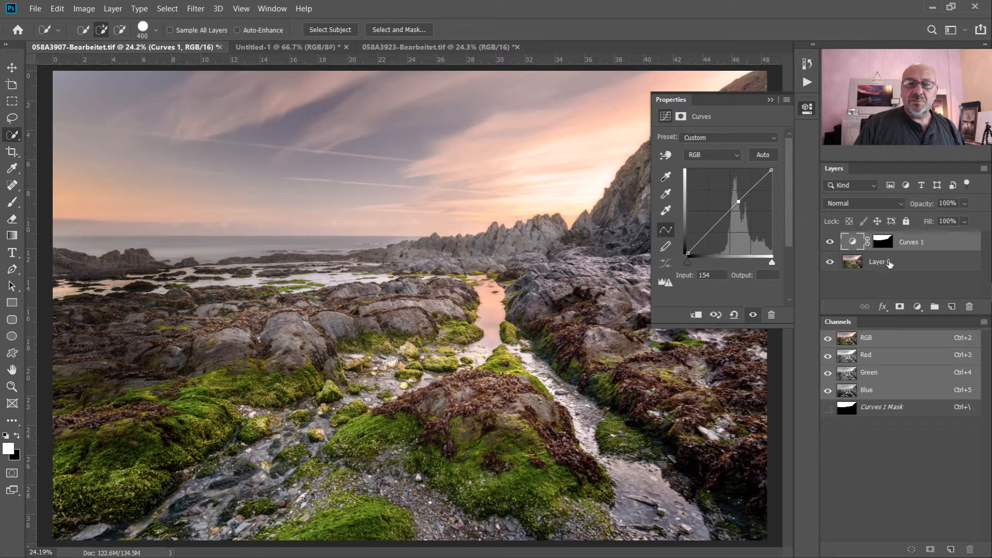
- Delete the sky-masked Curves layer, leaving only Layer 0, and collapse its properties
right_click(955, 247)
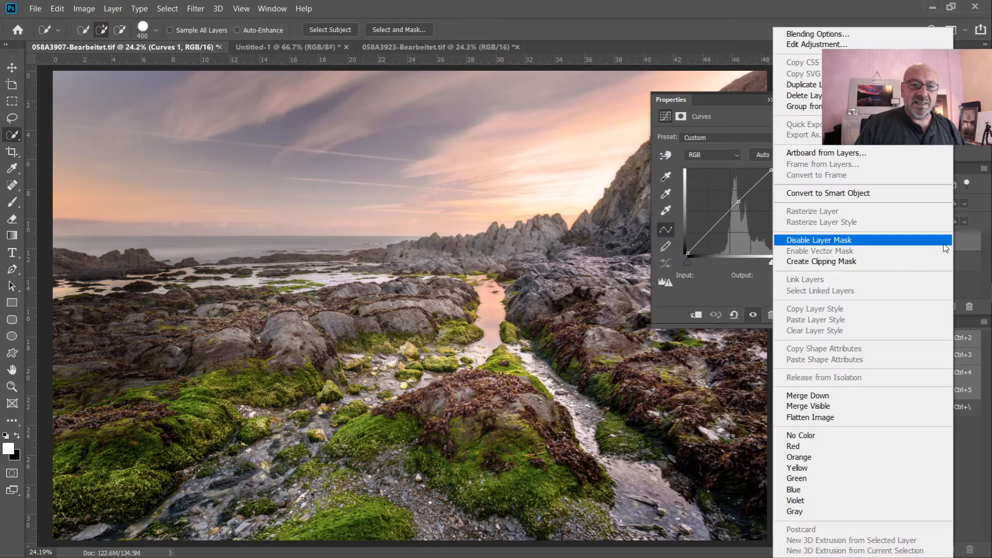
left_click(804, 95)
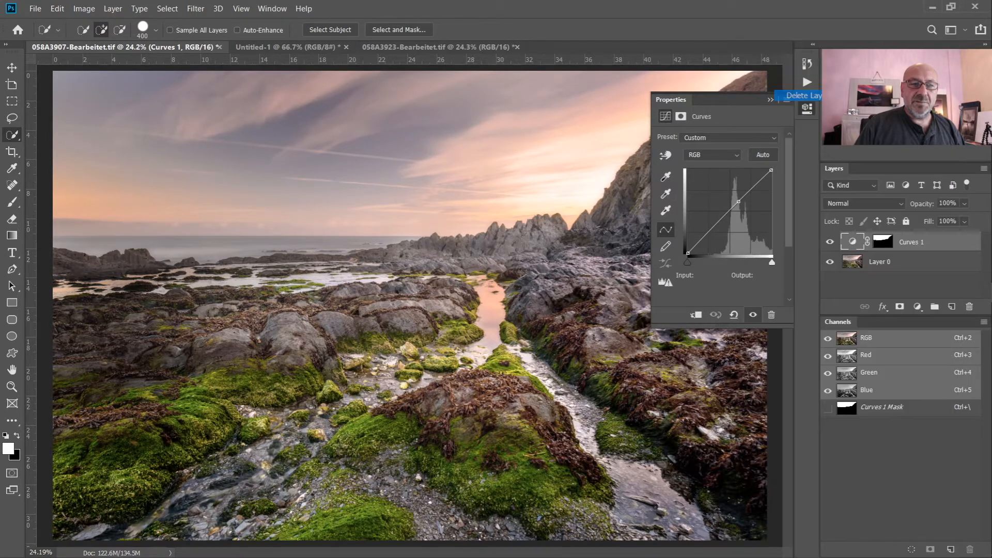
left_click(471, 223)
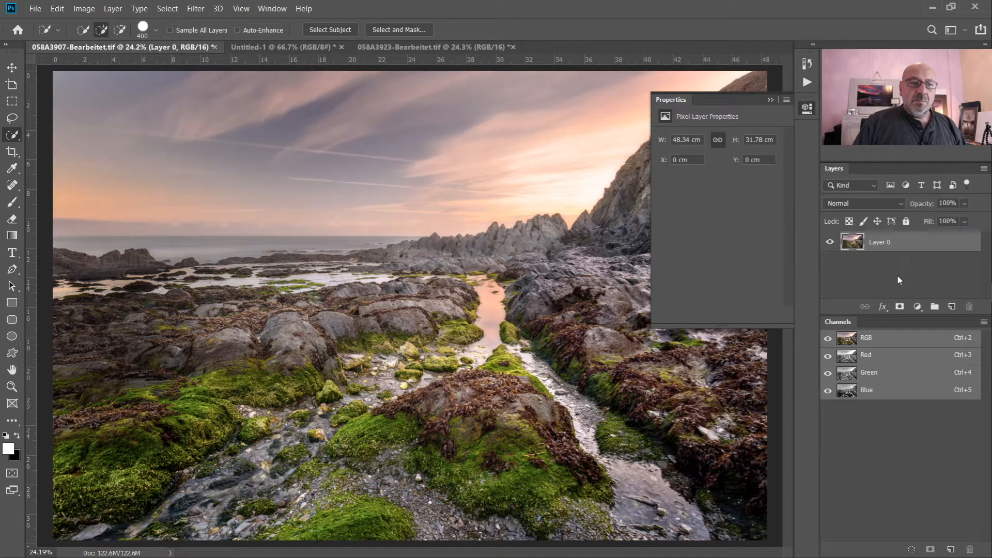
left_click(770, 99)
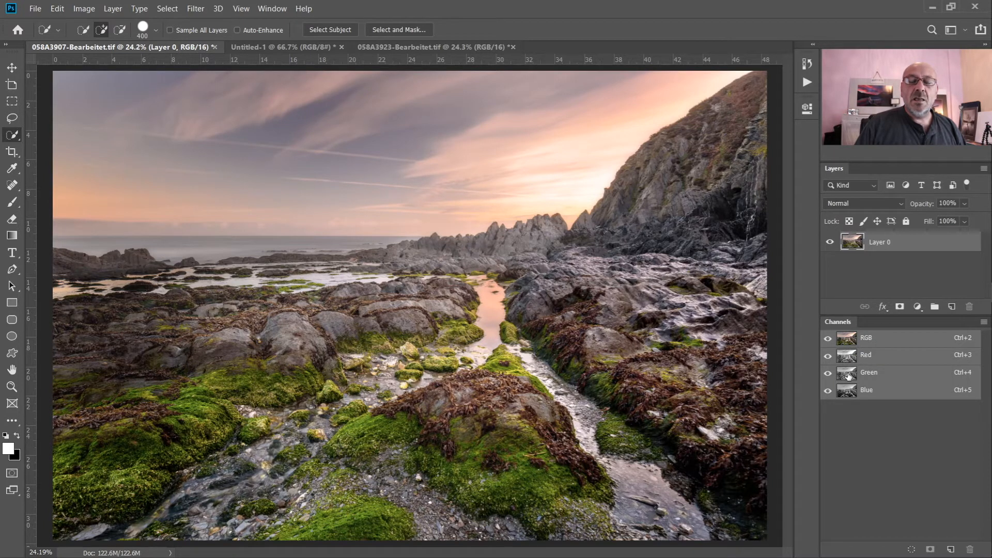
- Load the RGB channel's luminosity as a selection and add a Curves adjustment layer masked by it
left_click(848, 340, "ctrl")
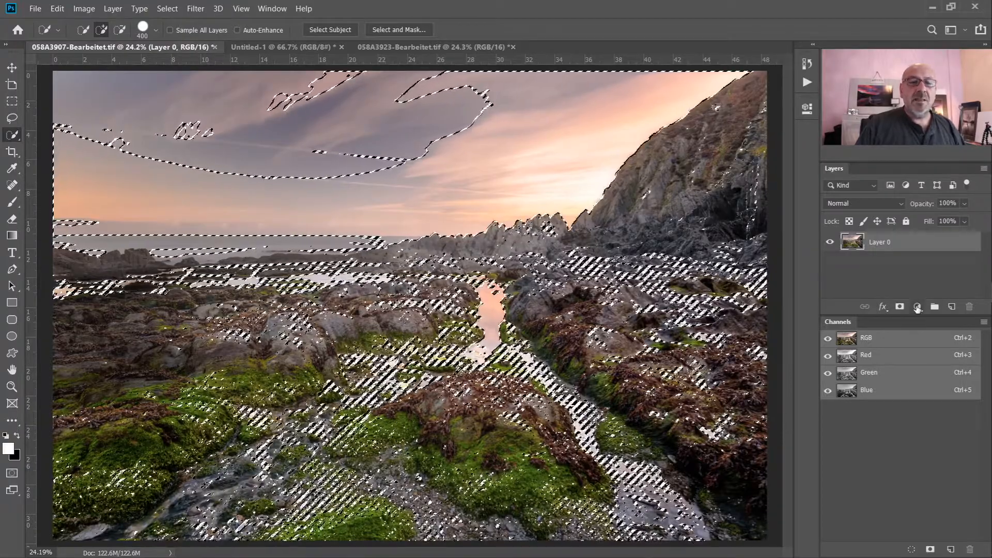
left_click(917, 307)
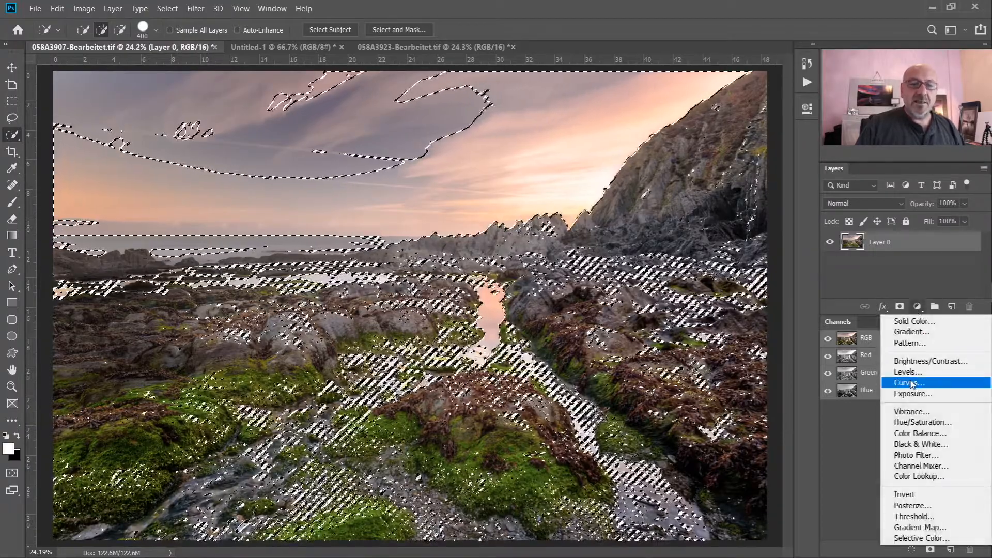
left_click(912, 383)
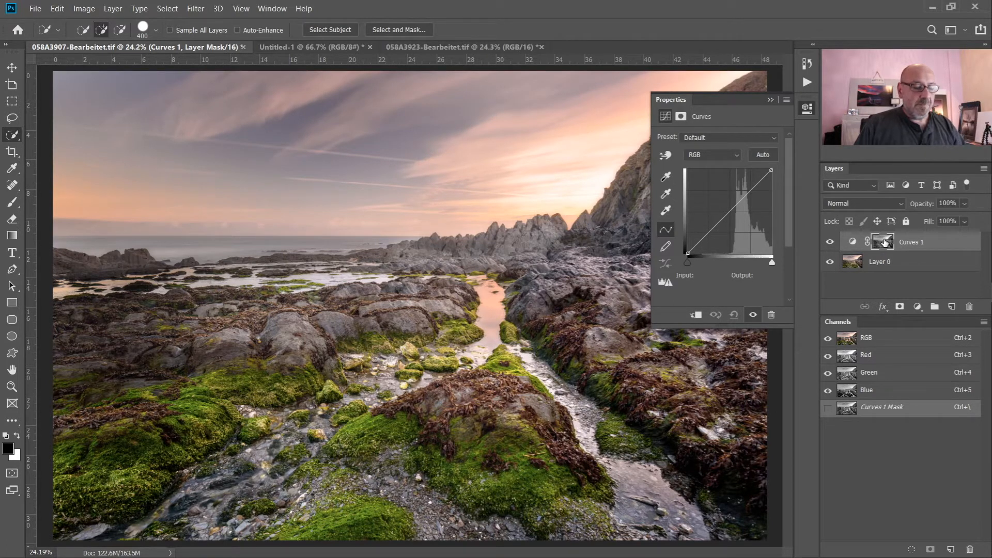
- Inspect the Curves layer's luminosity mask in grayscale, and return to the normal image view
left_click(884, 243, "alt")
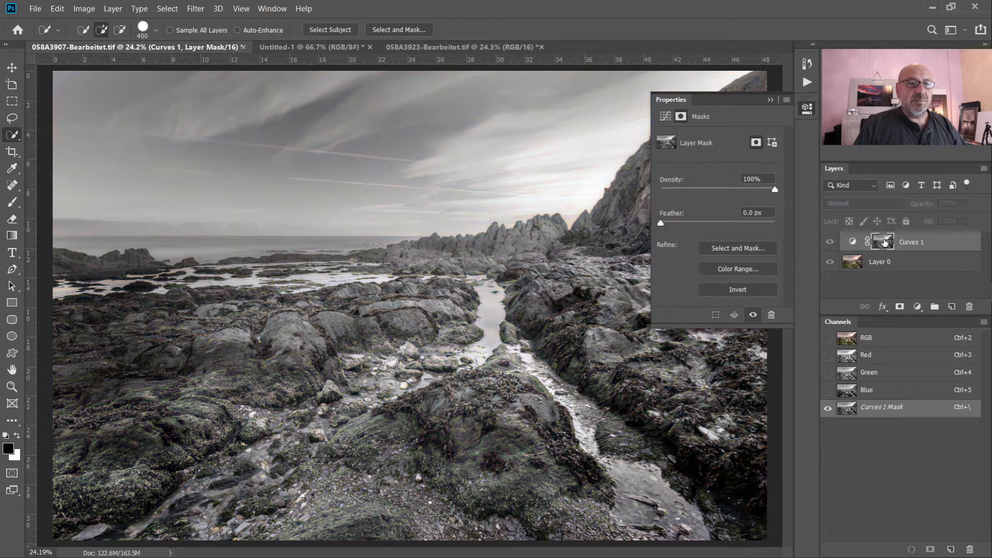
left_click(770, 100)
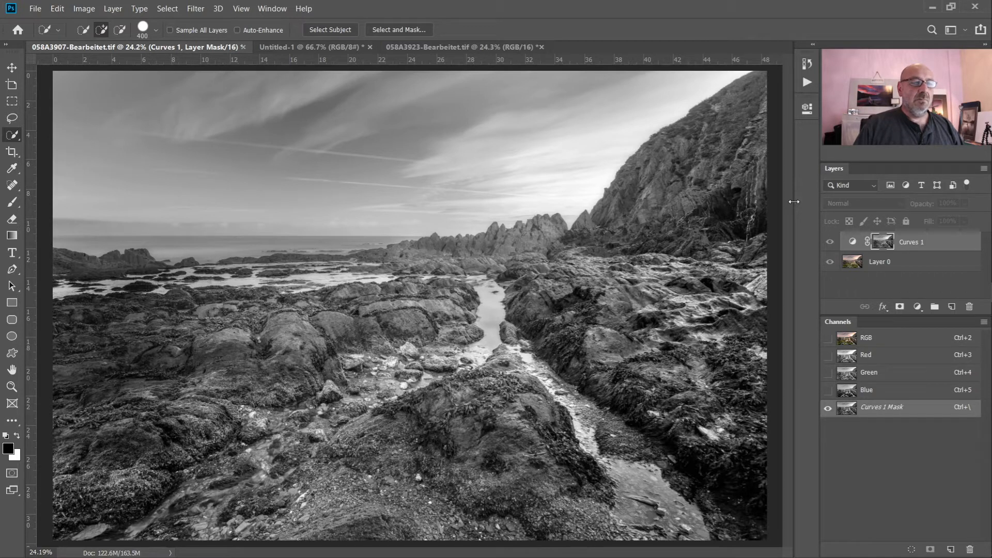
left_click(882, 242, "alt")
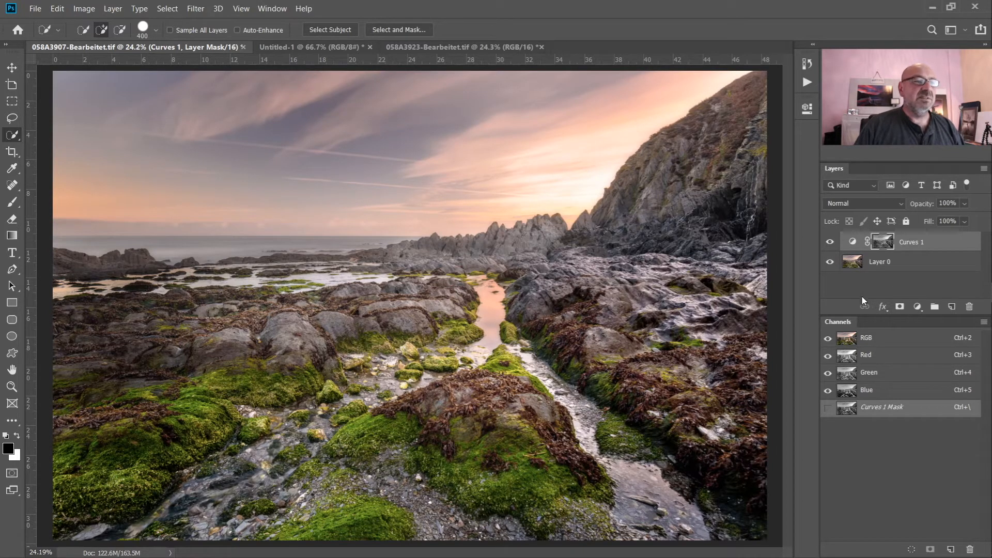
- In the Untitled-1 gradient document, load the RGB channel as a luminosity selection and invert it to target the dark tones
left_click(314, 46)
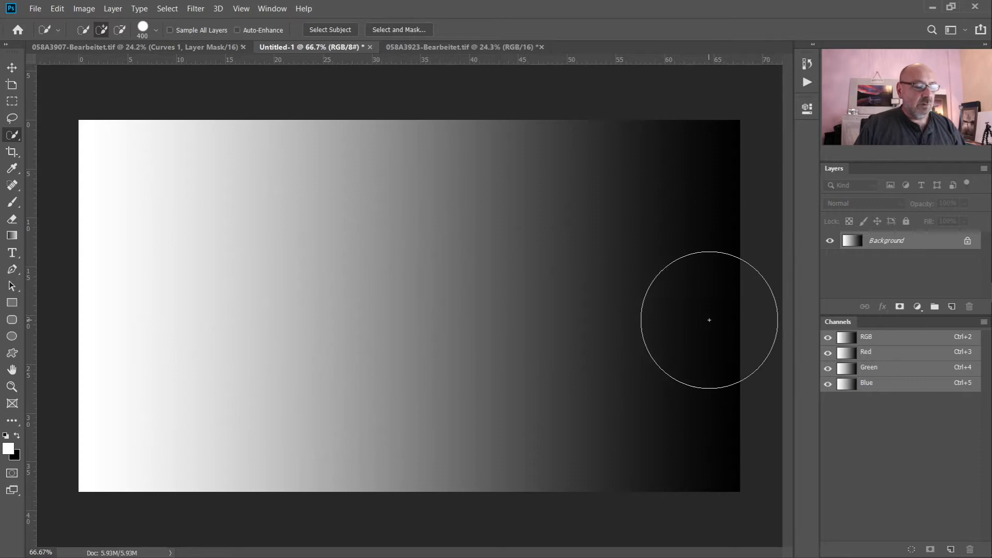
left_click(852, 341, "ctrl")
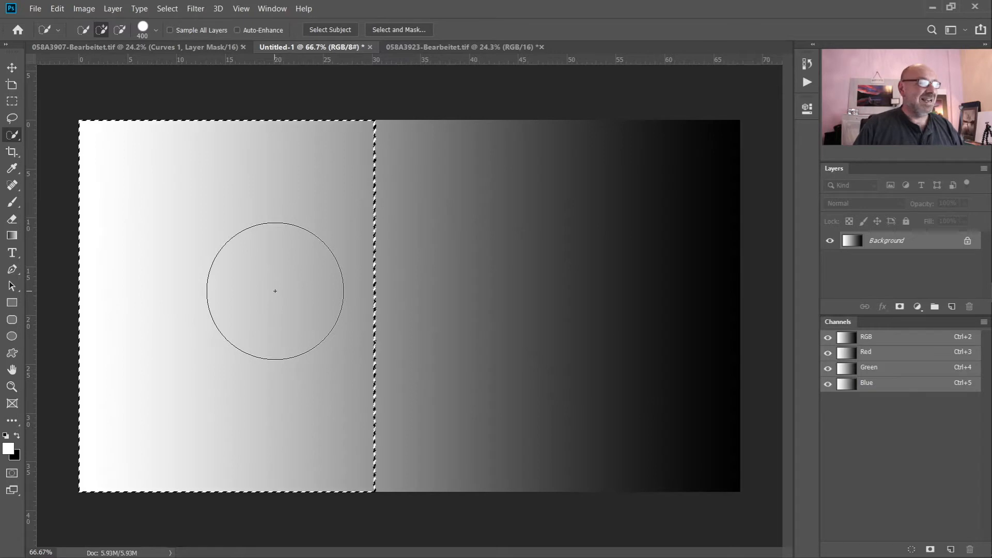
left_click(167, 9)
left_click(187, 56)
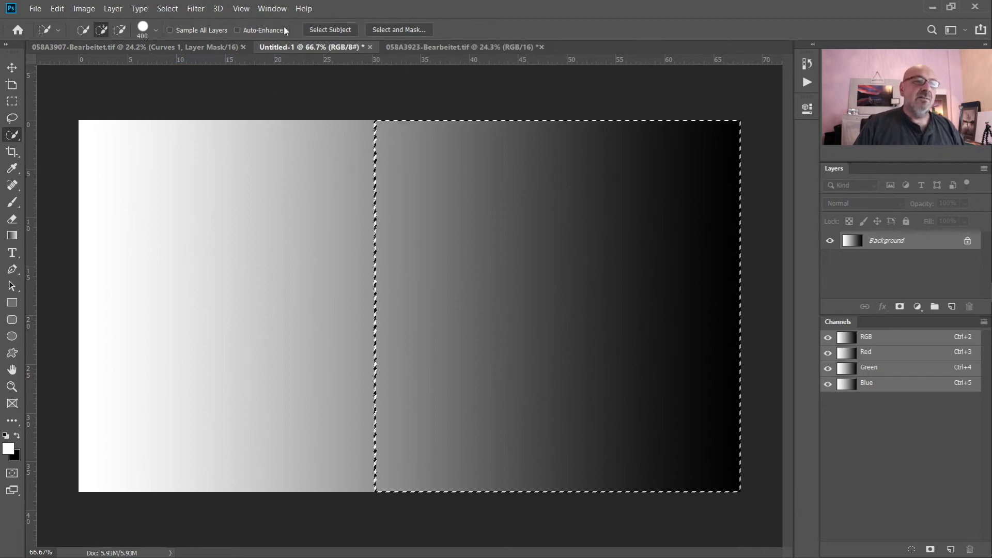
- Back in the 058A3907-Bearbeitet.tif photo, raise the Curves layer's curve to brighten the highlights, and return the point to the diagonal
left_click(190, 46)
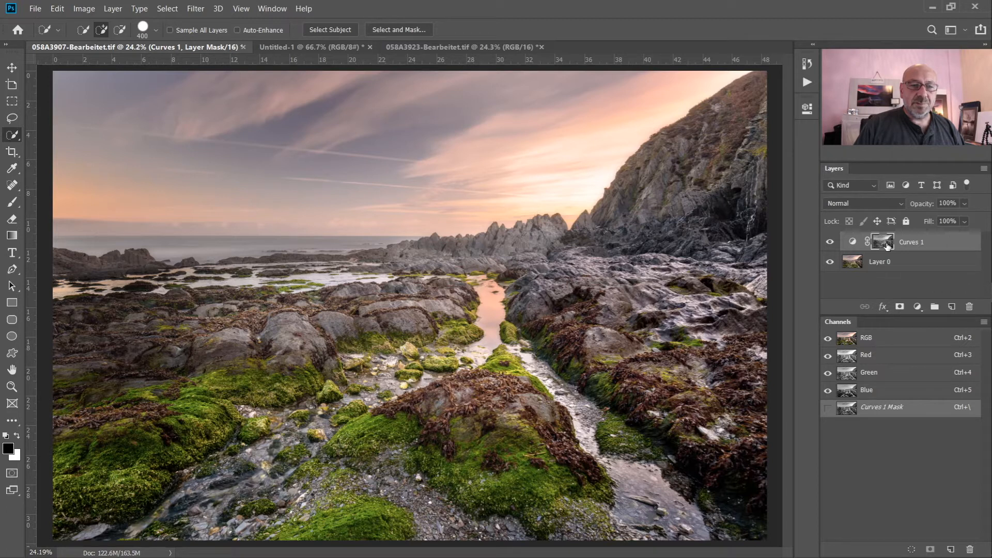
double_click(852, 241)
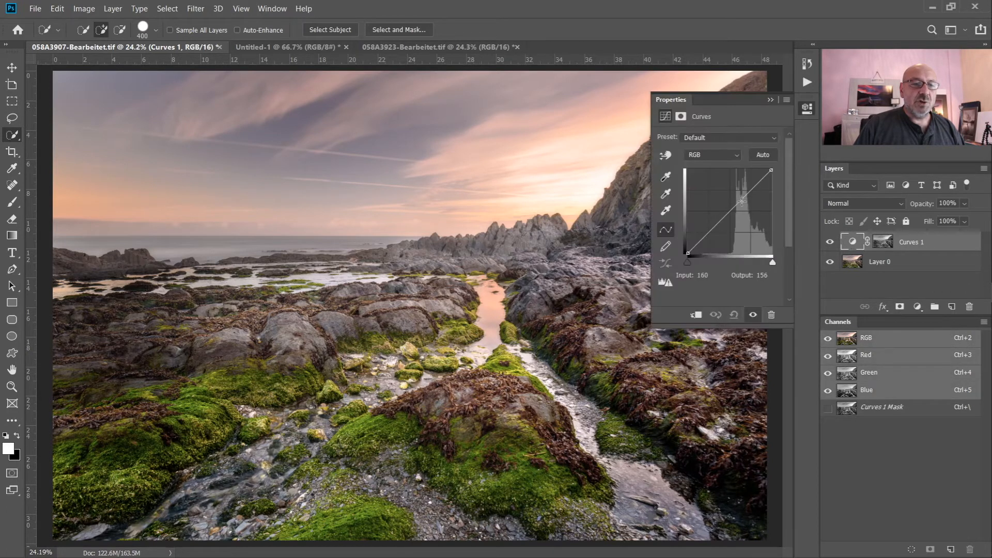
mouse_move(742, 201)
left_mouse_down()
mouse_move(741, 180)
mouse_move(740, 229)
mouse_move(737, 193)
left_mouse_up()
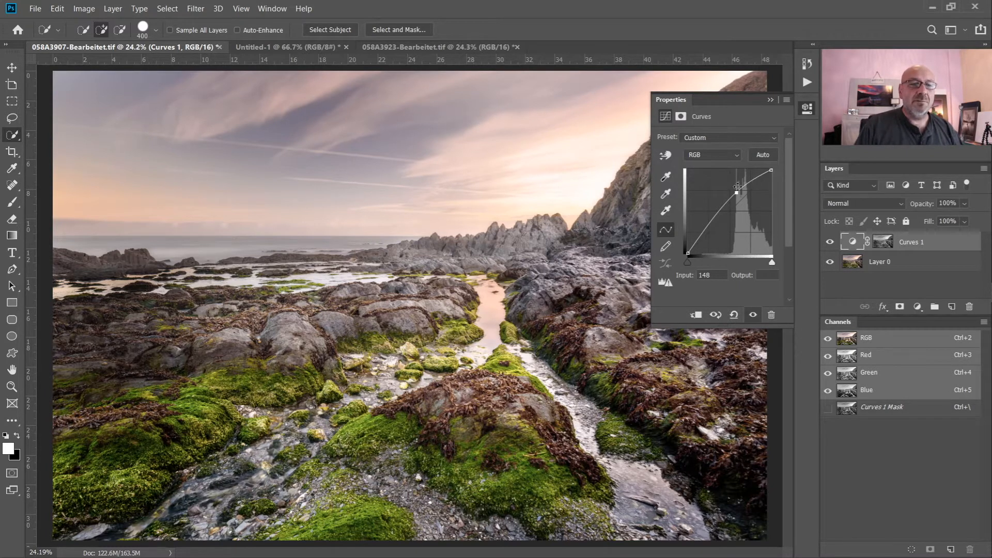
mouse_move(736, 193)
left_mouse_down()
mouse_move(744, 221)
mouse_move(746, 194)
left_mouse_up()
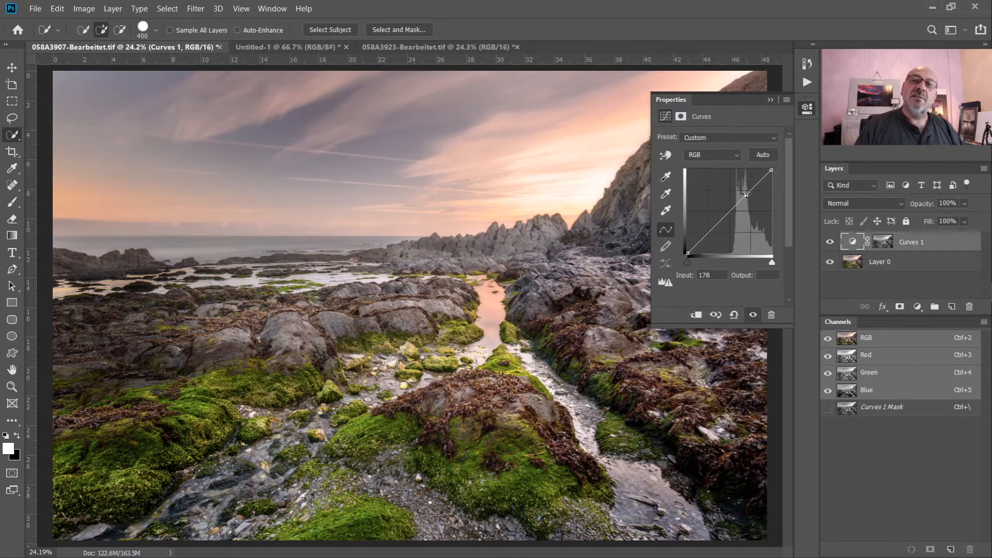
- Inspect the Curves 1 layer's luminosity mask in grayscale, return to the normal image view, and delete the layer
left_click(887, 244, "alt")
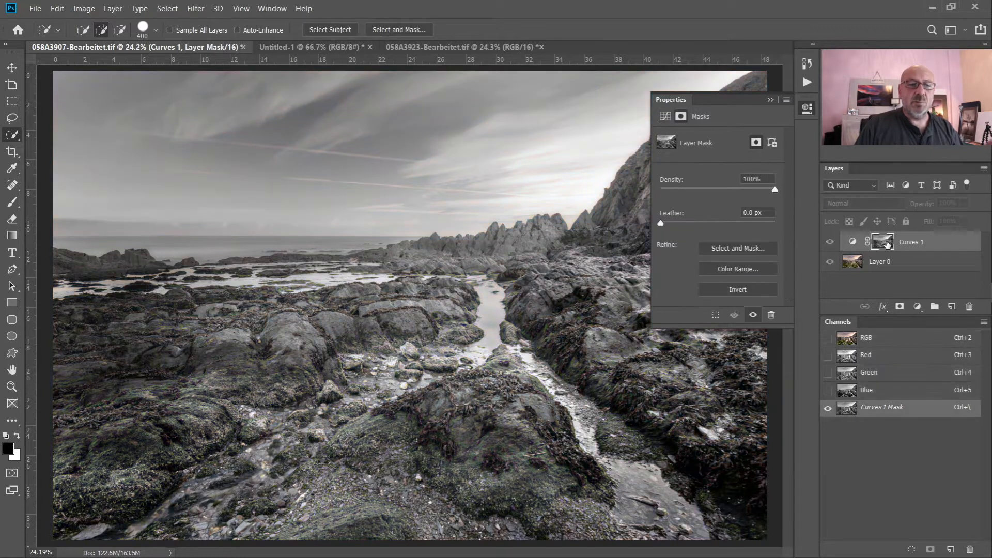
left_click(770, 100)
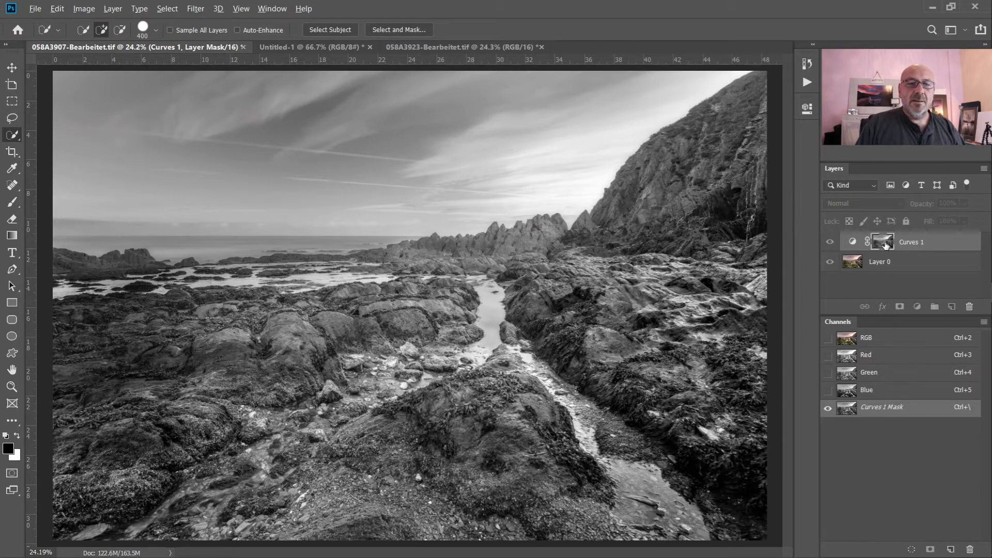
key("ctrl+2")
left_click(969, 307)
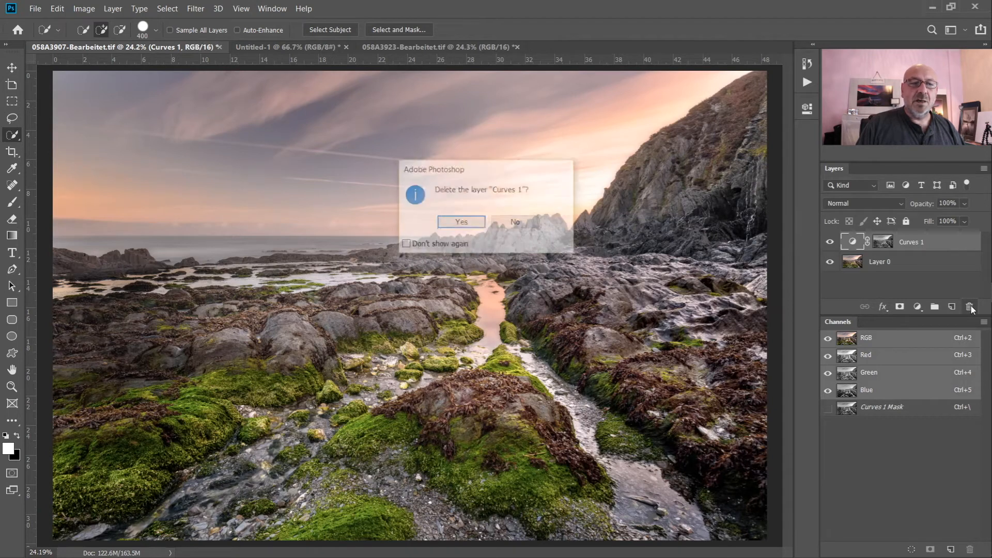
left_click(479, 219)
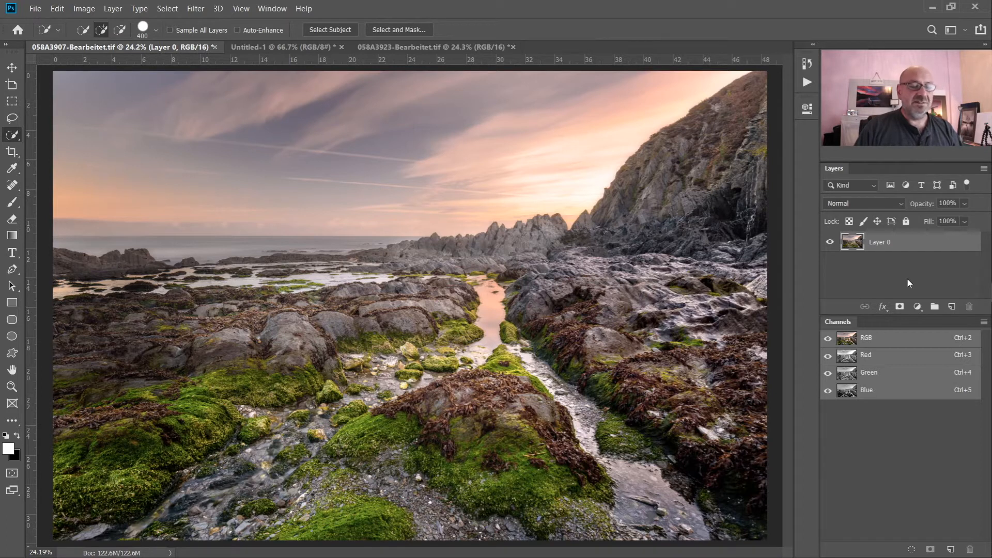
- Load the RGB channel's luminosity as a selection, save it as a new channel, and display that channel
left_click(850, 339, "ctrl")
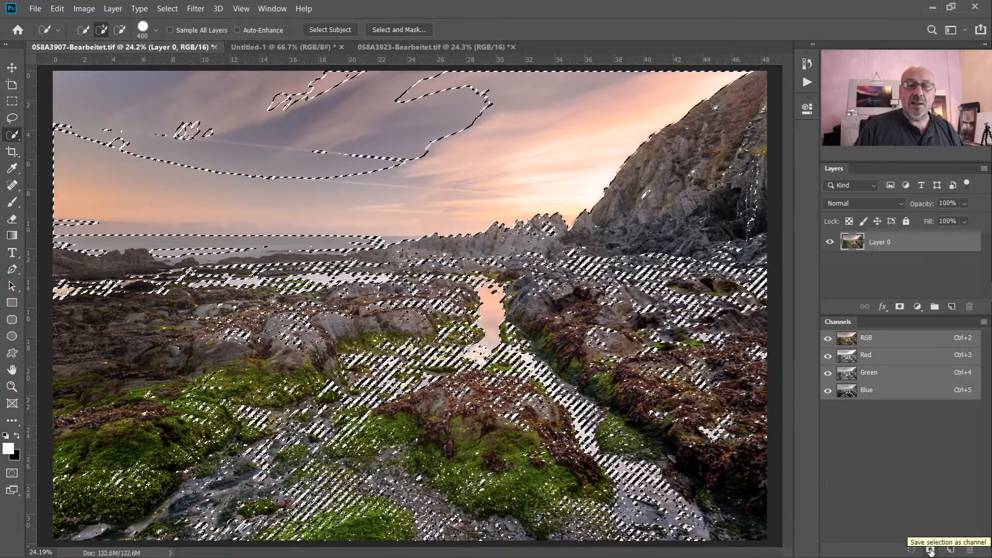
left_click(929, 550)
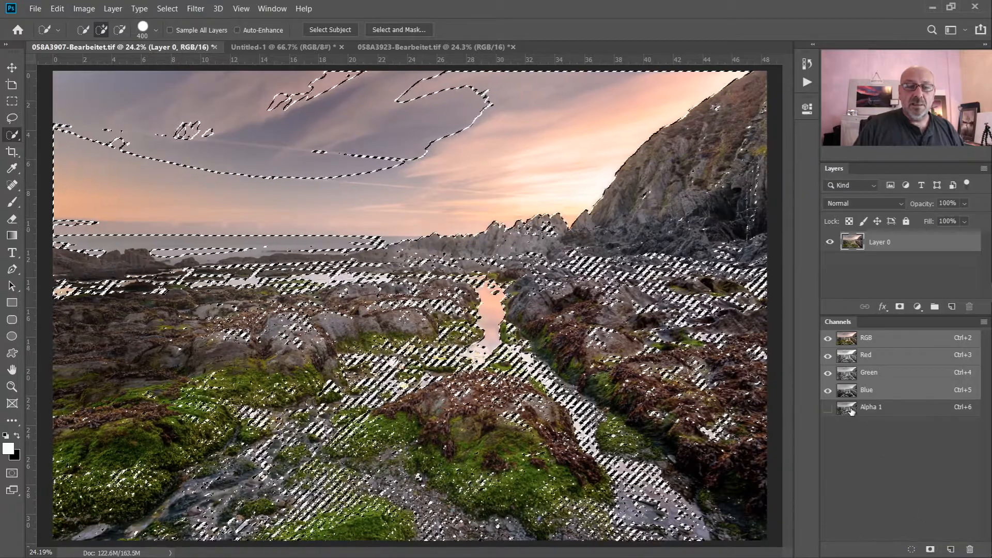
left_click(868, 408)
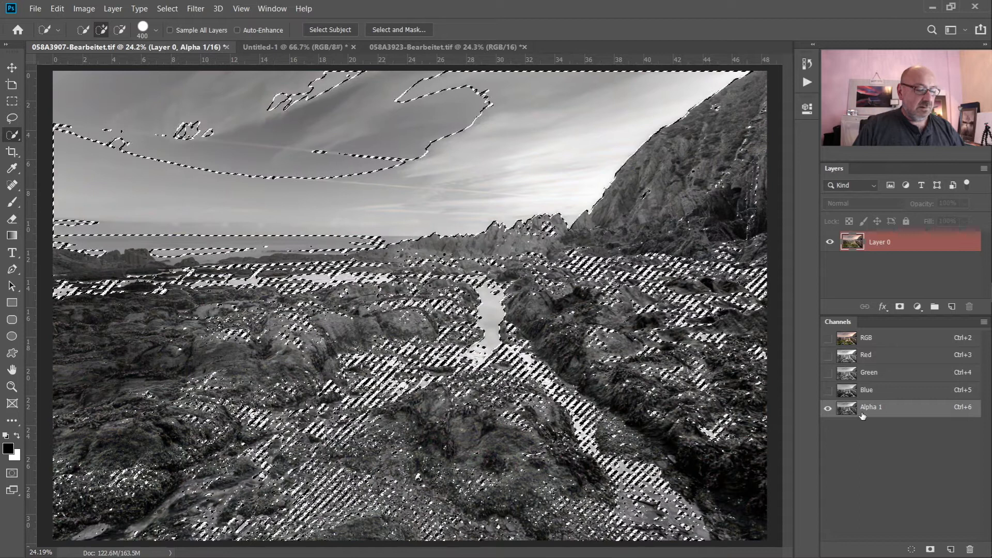
- Narrow the selection to brighter tones by intersecting the Alpha 1 channel with itself, and save and display it as a new channel
key("ctrl+d")
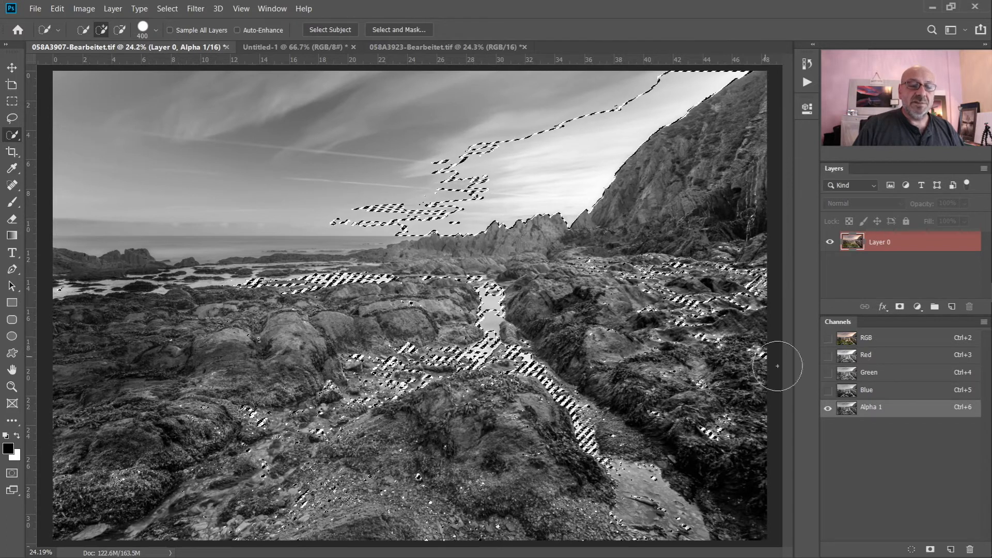
left_click(929, 550)
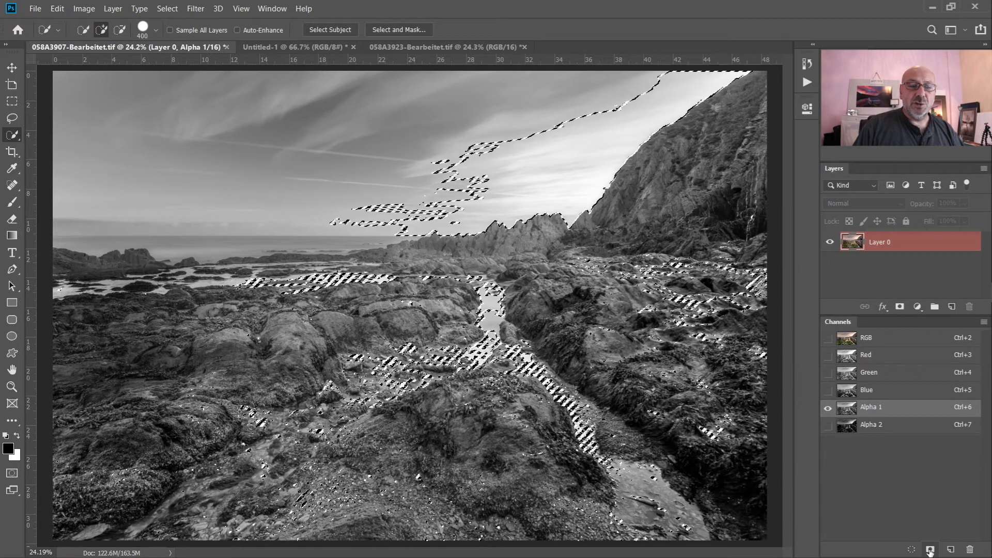
left_click(851, 430)
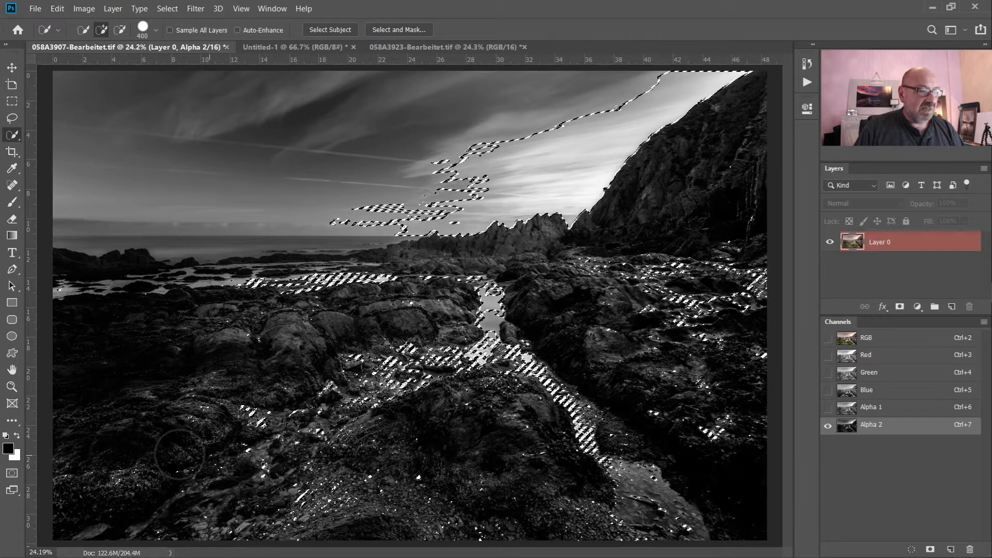
- Intersect the selection with the Alpha 2 channel, save it as another channel, and display that channel without the selection
left_click(849, 430, "ctrl")
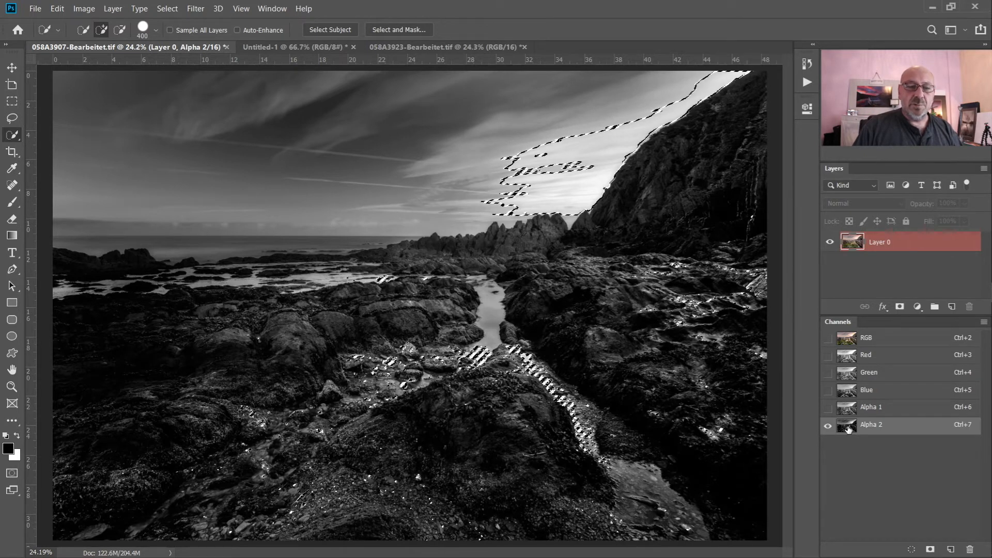
left_click(930, 549)
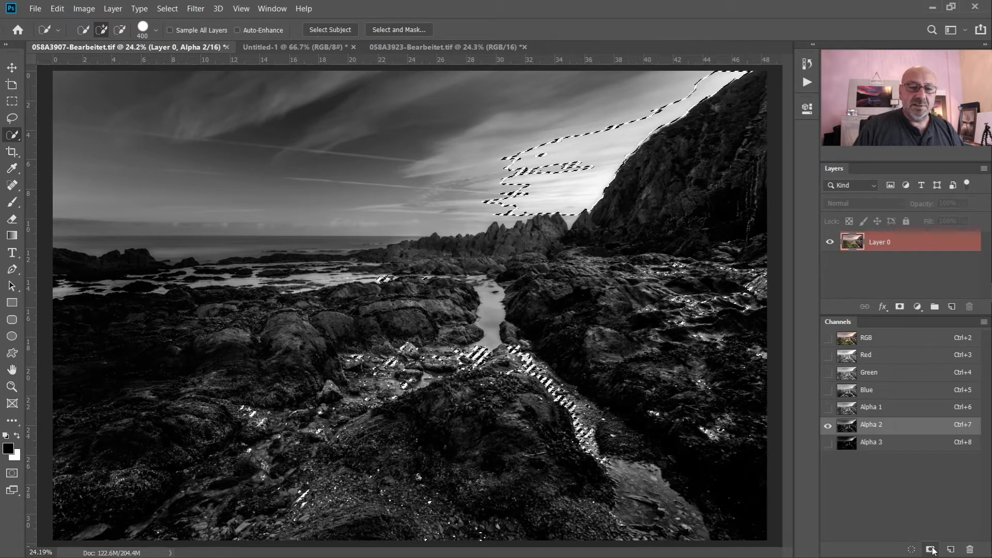
left_click(847, 444)
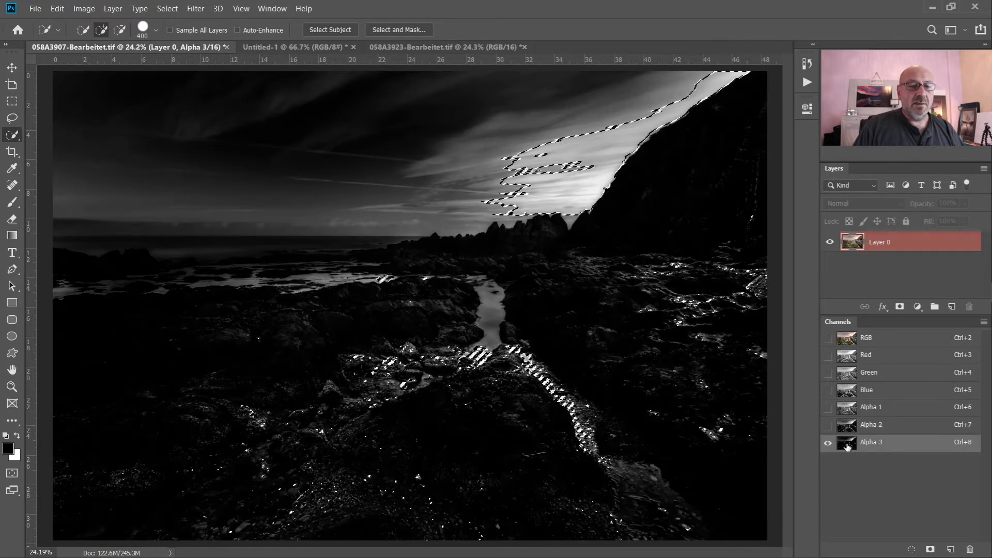
key("ctrl+d")
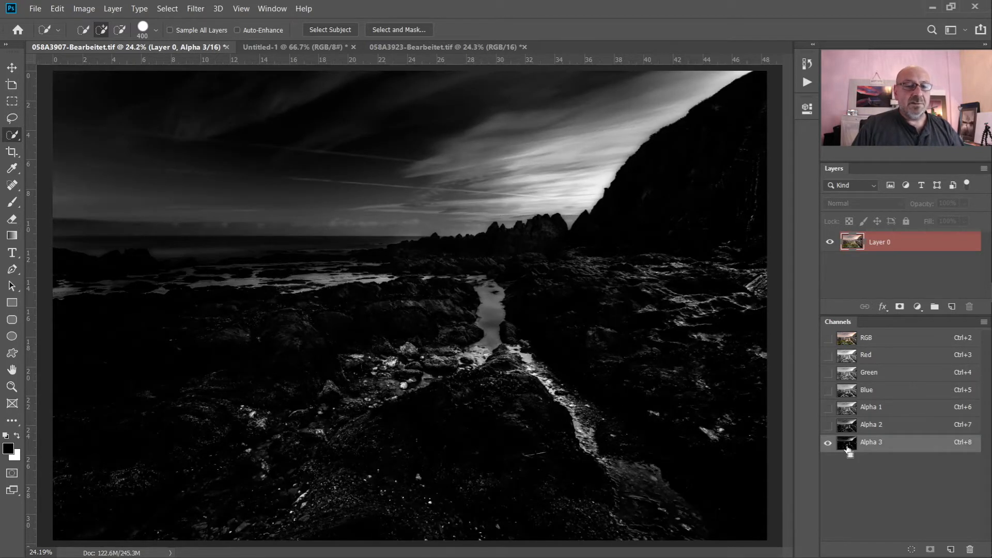
- Compare the Alpha 1, Alpha 2 and Alpha 3 channels by viewing each one in turn
left_click(852, 409)
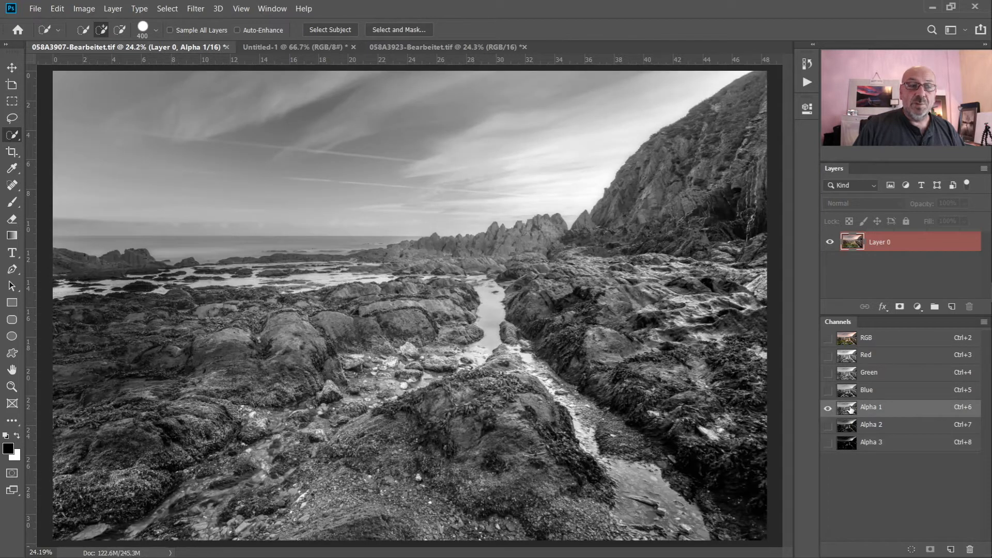
left_click(849, 426)
left_click(850, 447)
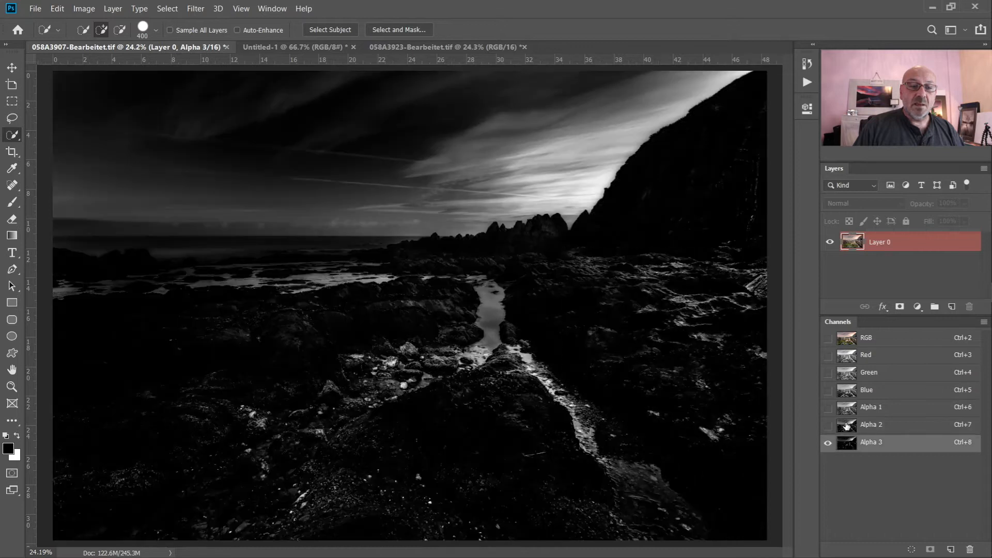
- Rename the three alpha channels as Bright 1, Bright 2 and Bright 3
double_click(871, 409)
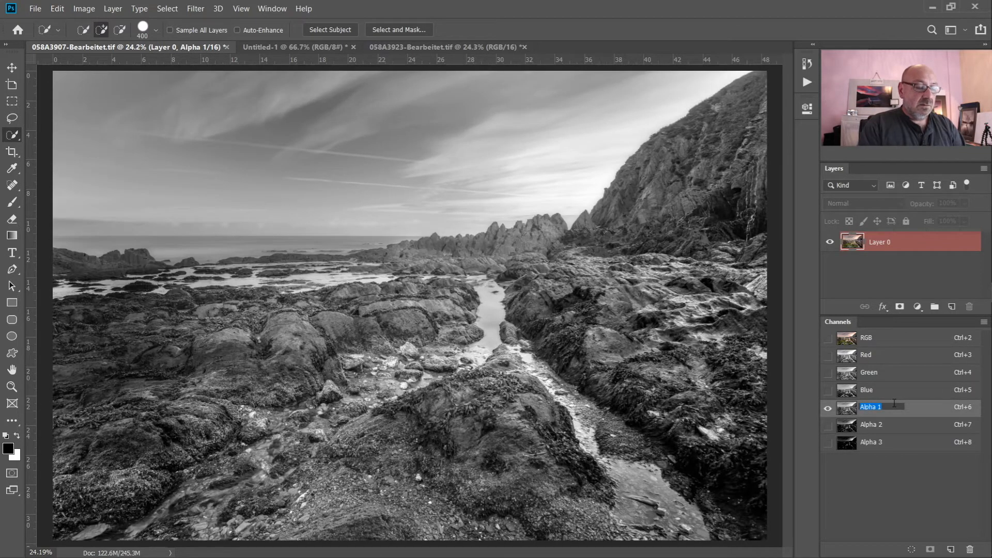
type("Bright")
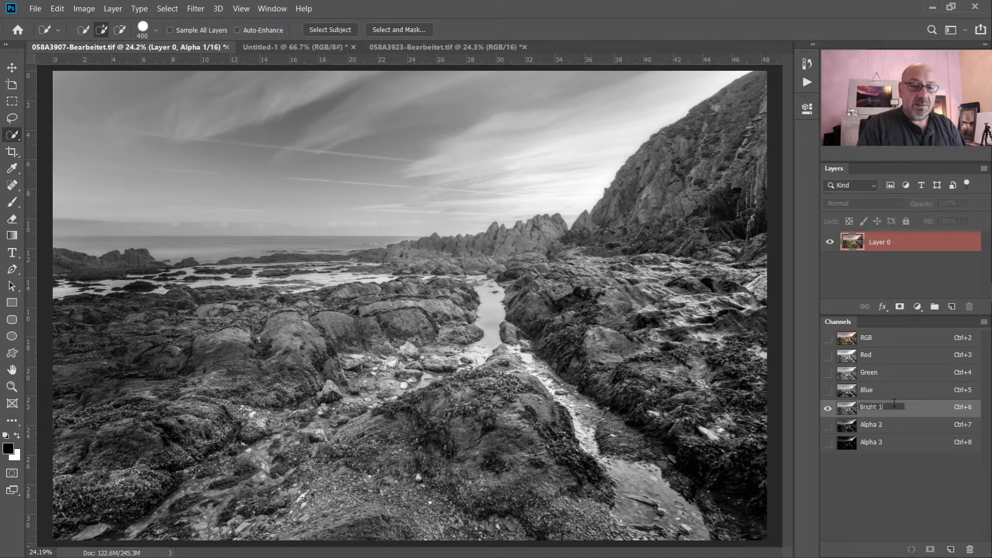
key("Return")
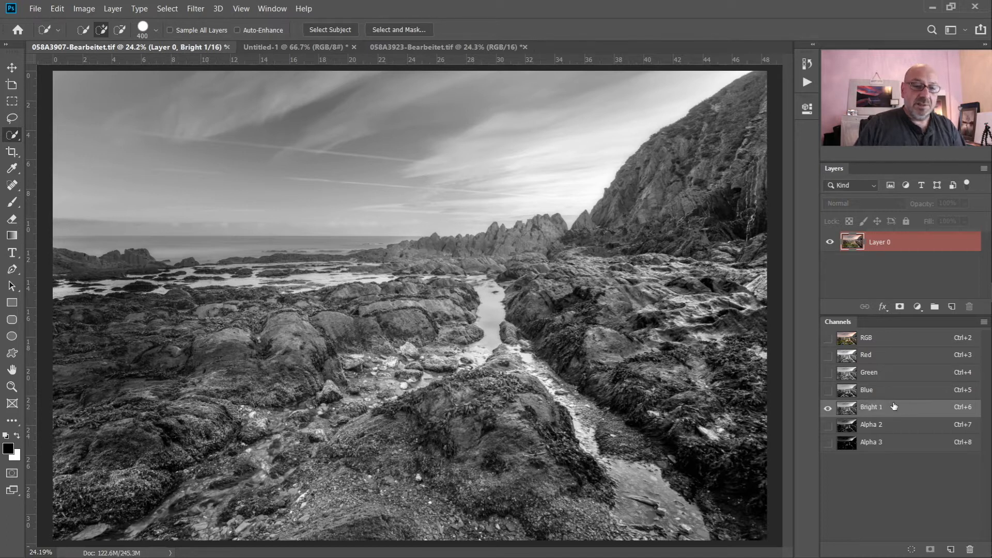
double_click(871, 425)
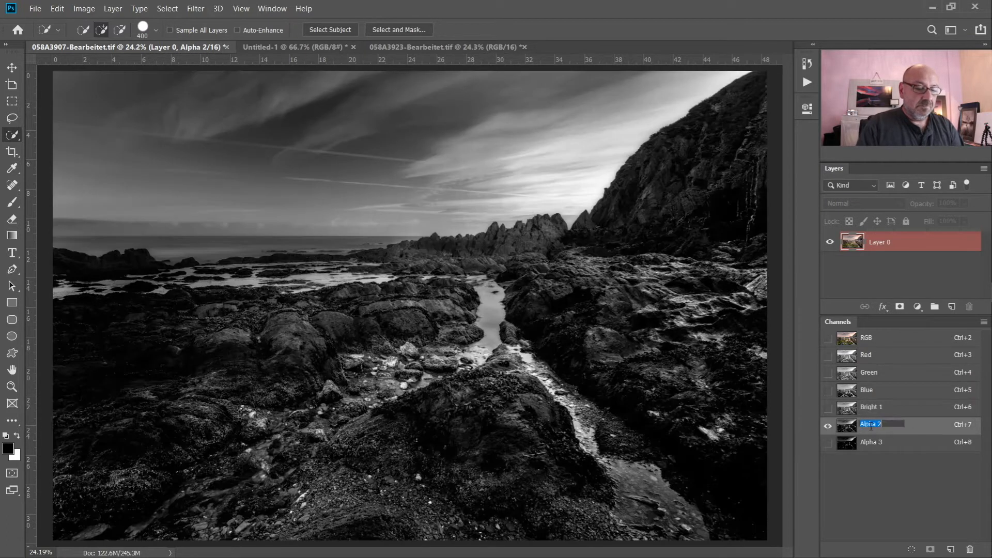
type("Bright 2")
key("Return")
double_click(873, 442)
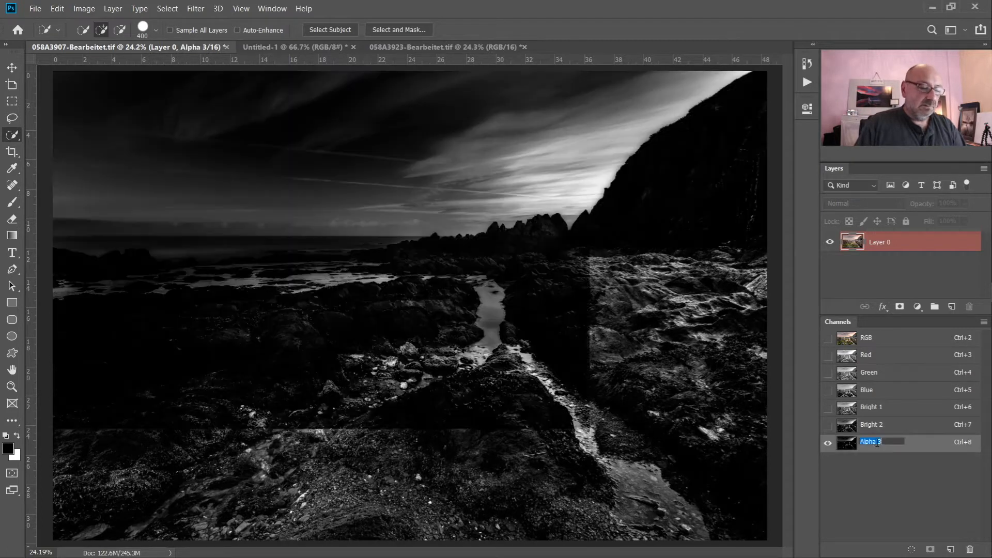
type("Bright 3")
key("Return")
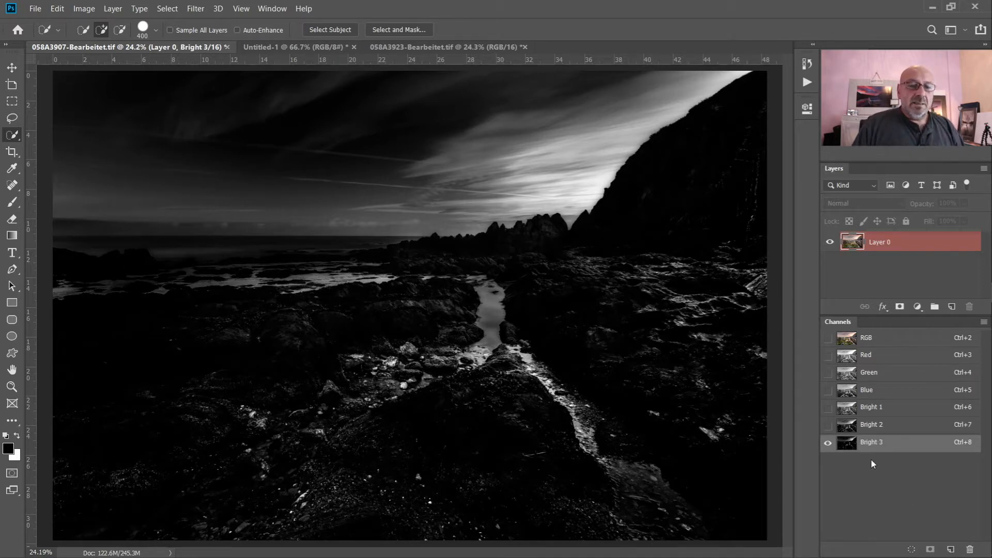
- Load the Bright 3 channel as a selection and add a Curves adjustment layer masked by it
left_click(850, 448, "ctrl")
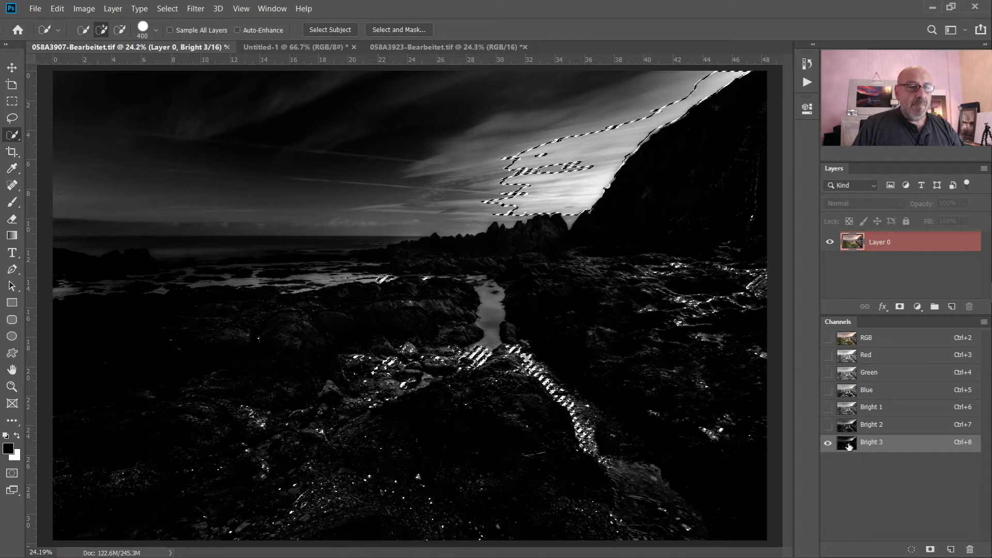
left_click(917, 307)
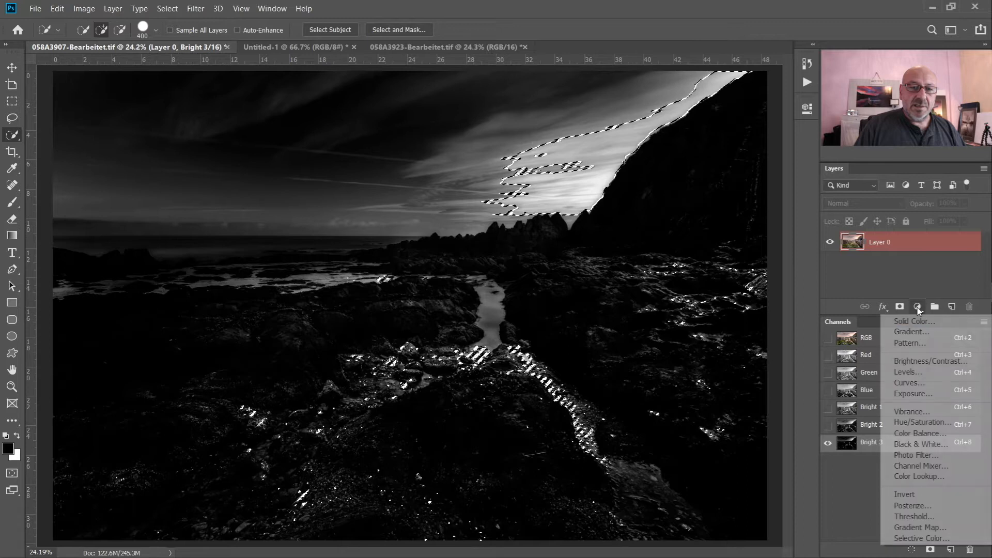
left_click(919, 382)
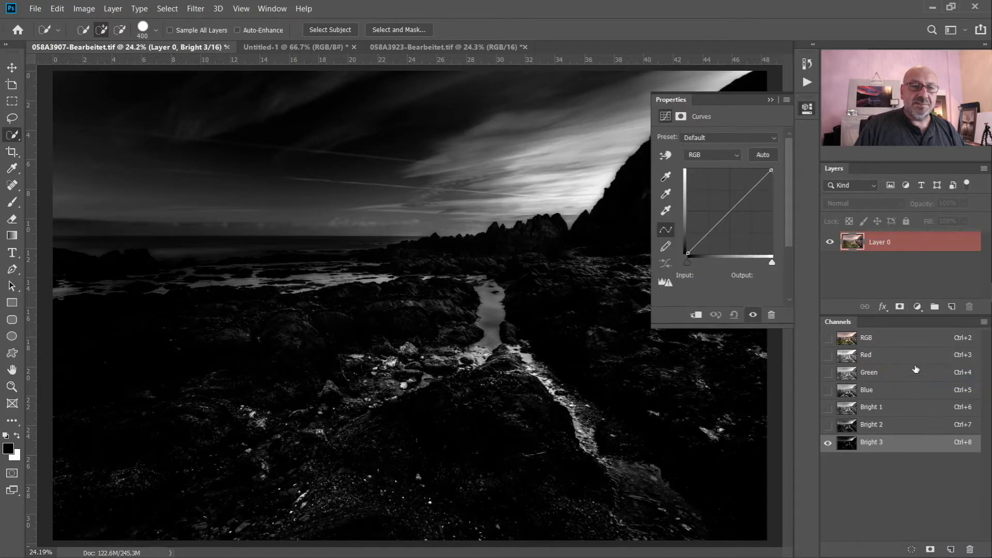
- Inspect the new Curves layer's Bright 3 mask in grayscale, and return to the color image
left_click(886, 242)
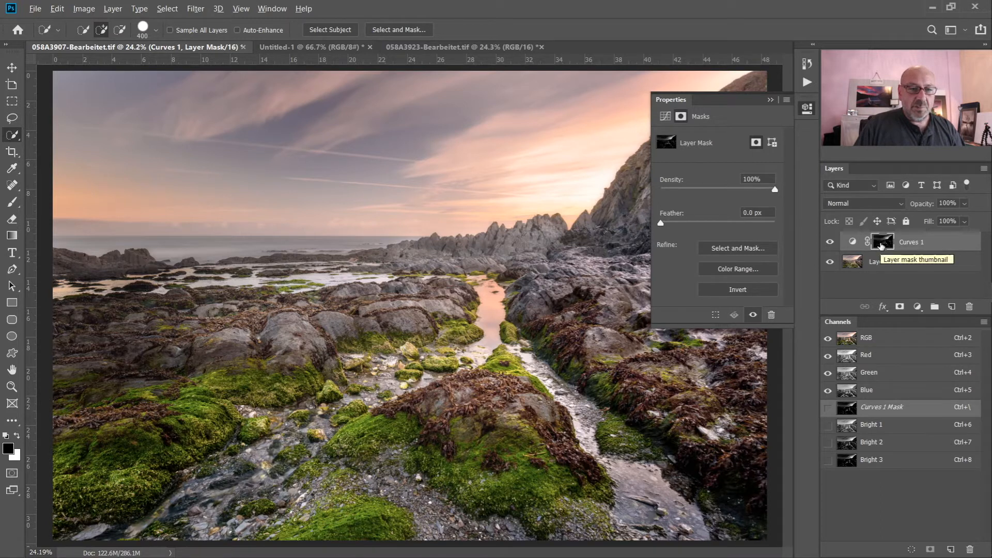
left_click(881, 246, "alt")
left_click(769, 100)
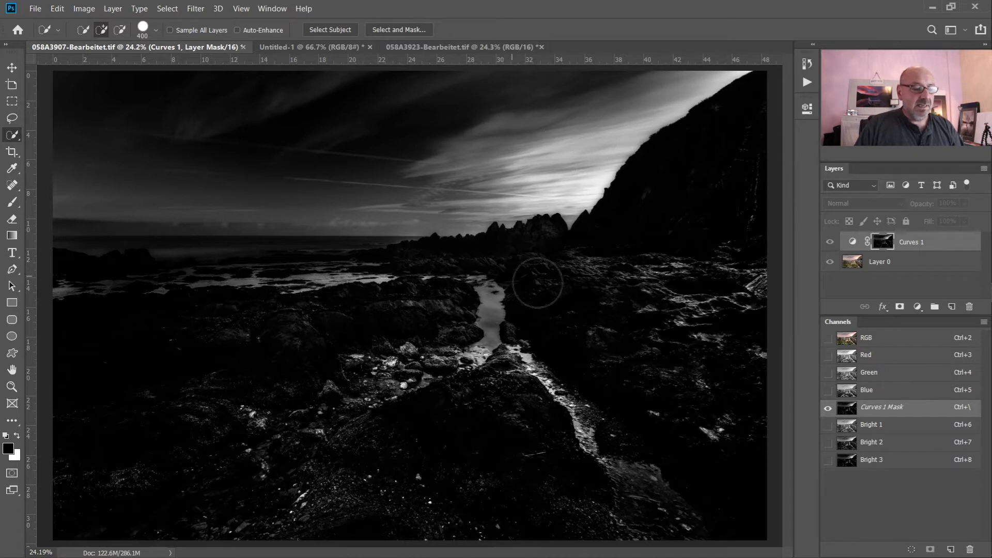
left_click(885, 242, "alt")
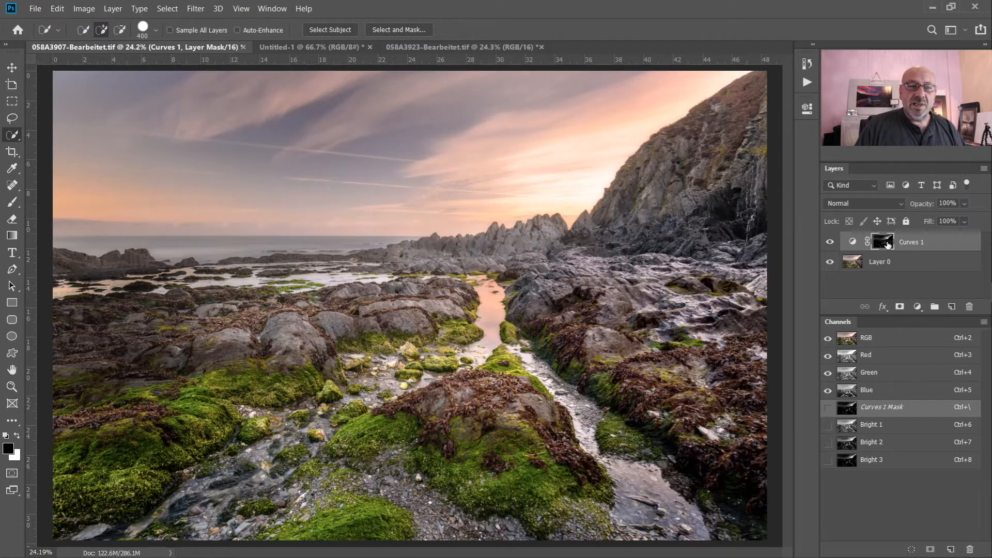
- Pull down the curve's highlight point to darken the brightest areas, and return the point to the diagonal
double_click(851, 243)
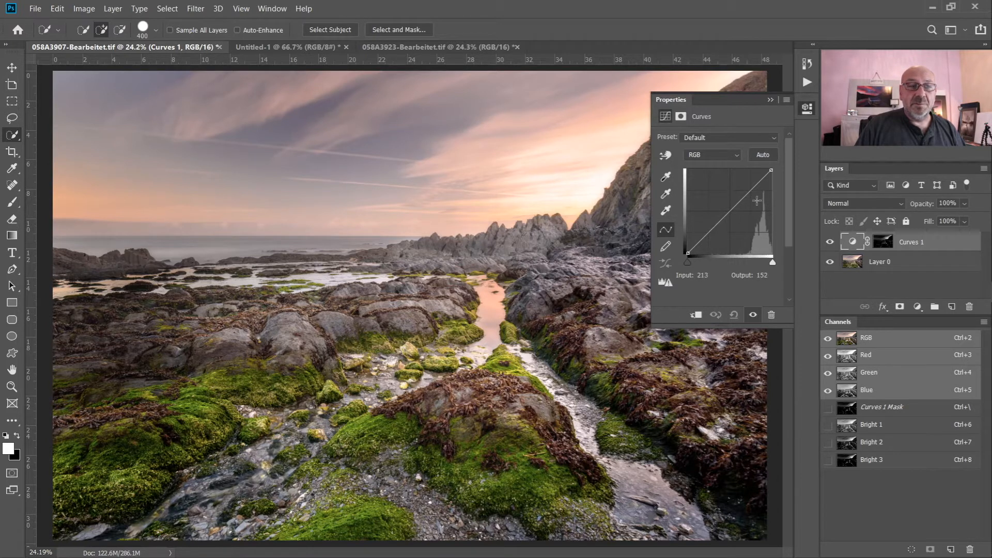
mouse_move(756, 185)
left_mouse_down()
mouse_move(763, 204)
mouse_move(756, 175)
mouse_move(763, 192)
left_mouse_up()
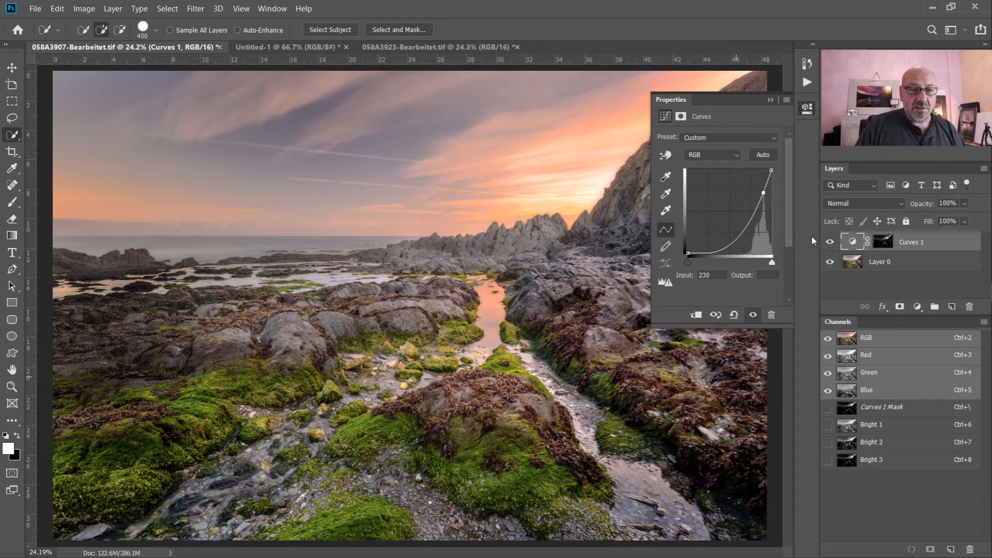
mouse_move(763, 192)
left_mouse_down()
mouse_move(755, 167)
mouse_move(762, 203)
mouse_move(756, 183)
left_mouse_up()
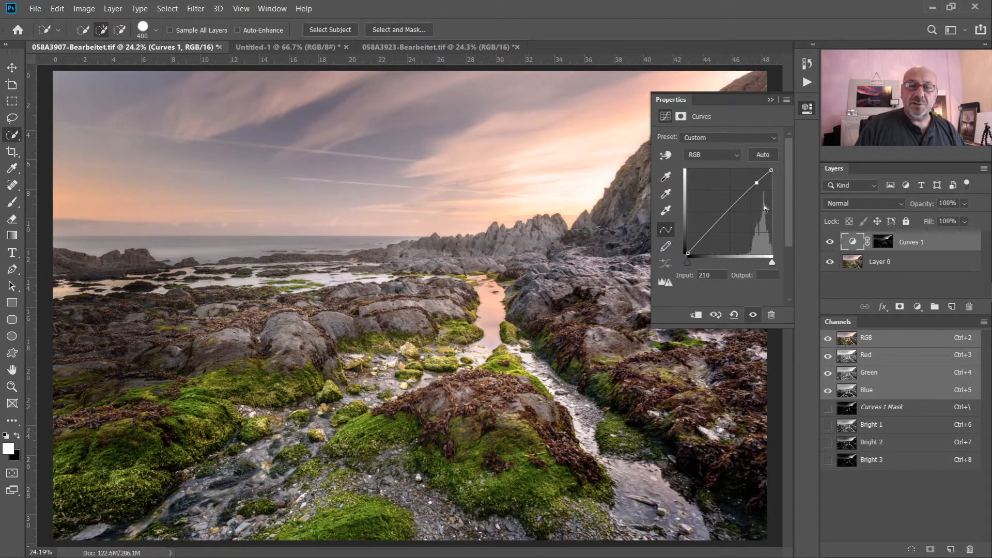
- Delete the Curves 1 adjustment layer and collapse the layer properties
left_click(957, 250)
left_click(965, 247)
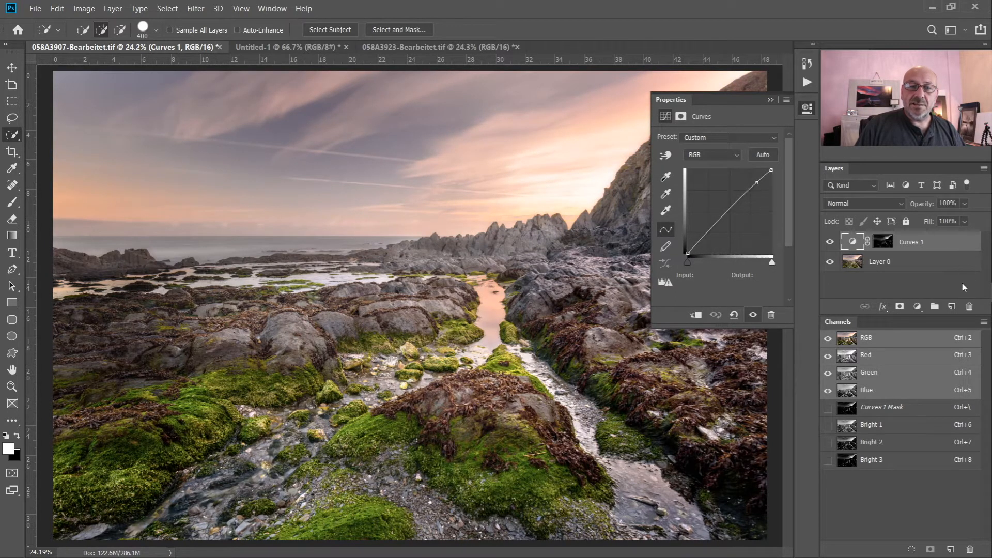
left_click(968, 307)
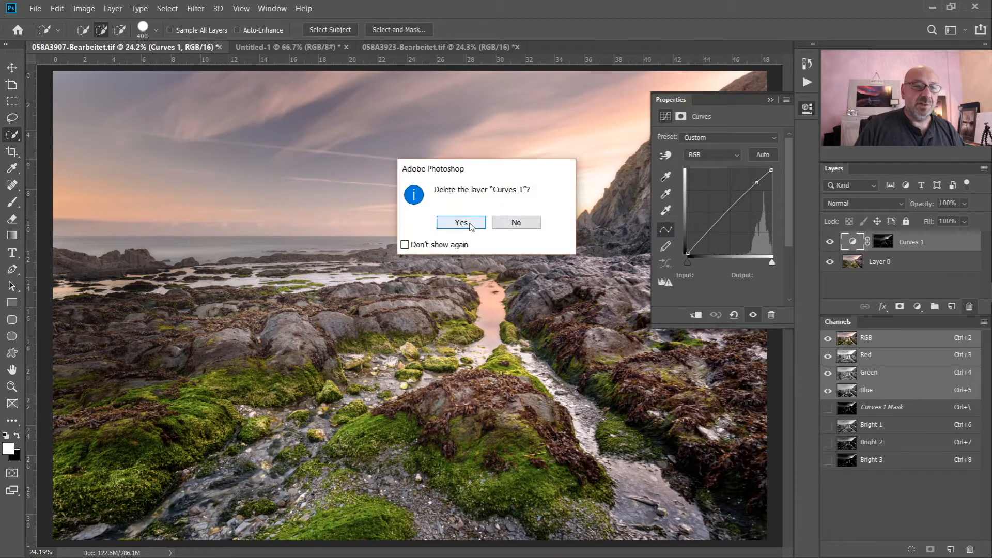
left_click(461, 222)
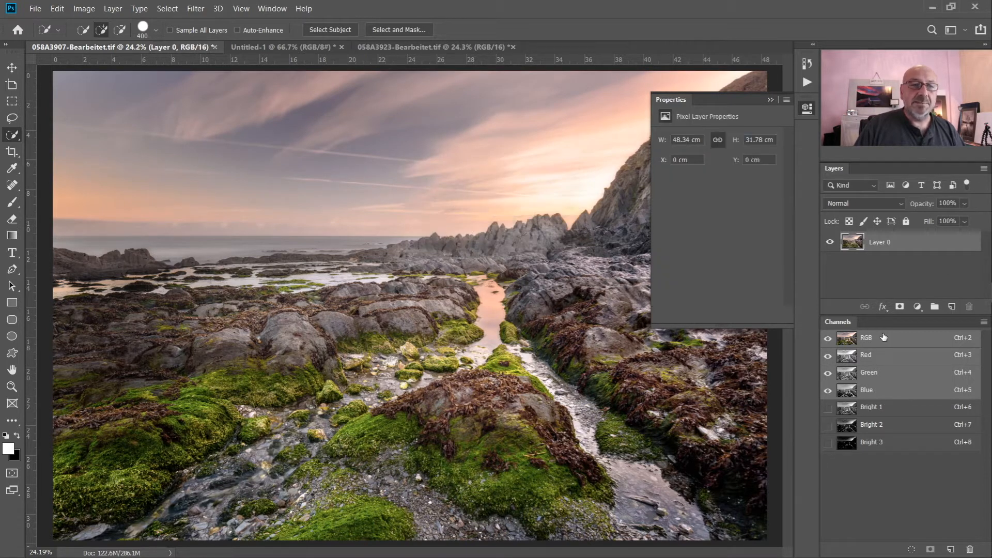
left_click(769, 97)
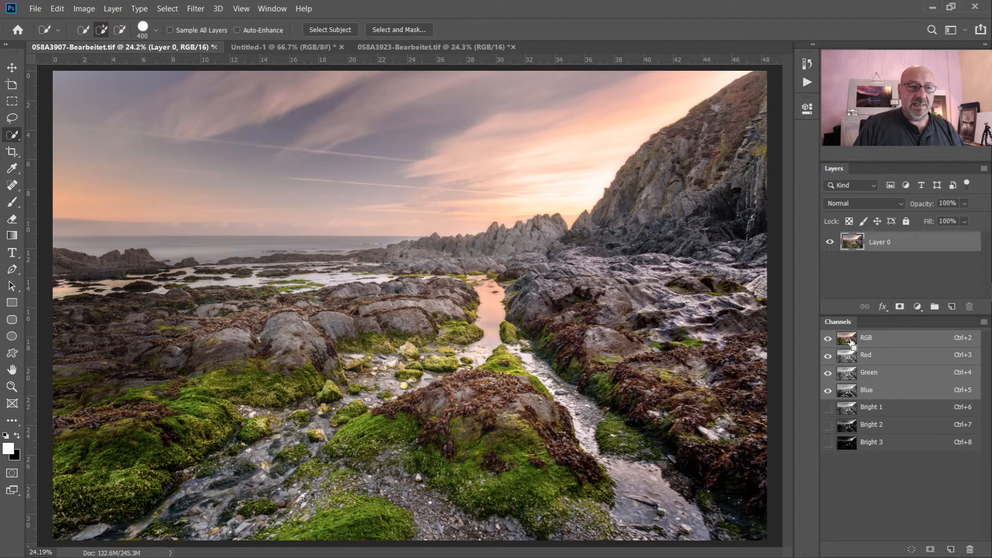
- Load the RGB luminosity as a selection, invert it, and save it as a new channel viewed in grayscale
left_click(851, 342, "ctrl")
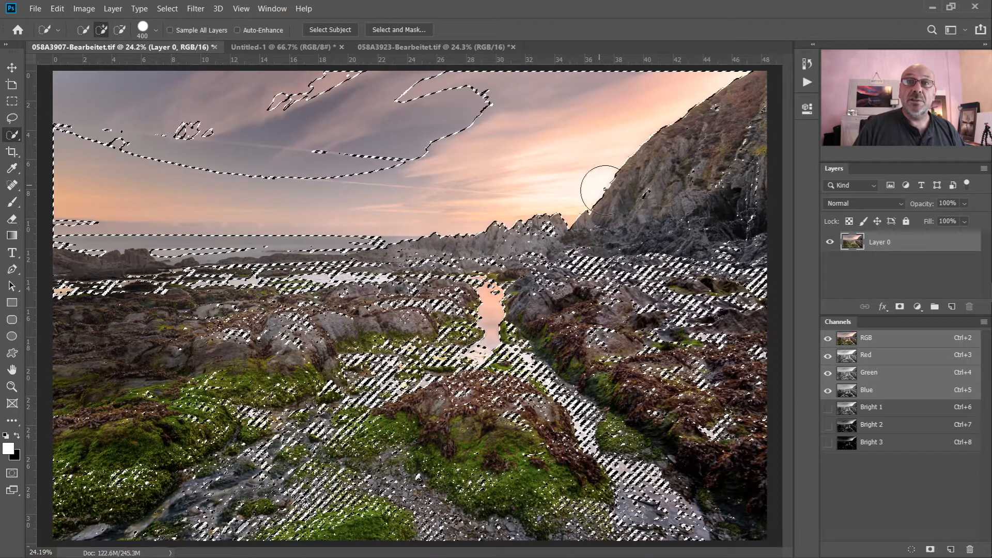
left_click(168, 8)
left_click(186, 57)
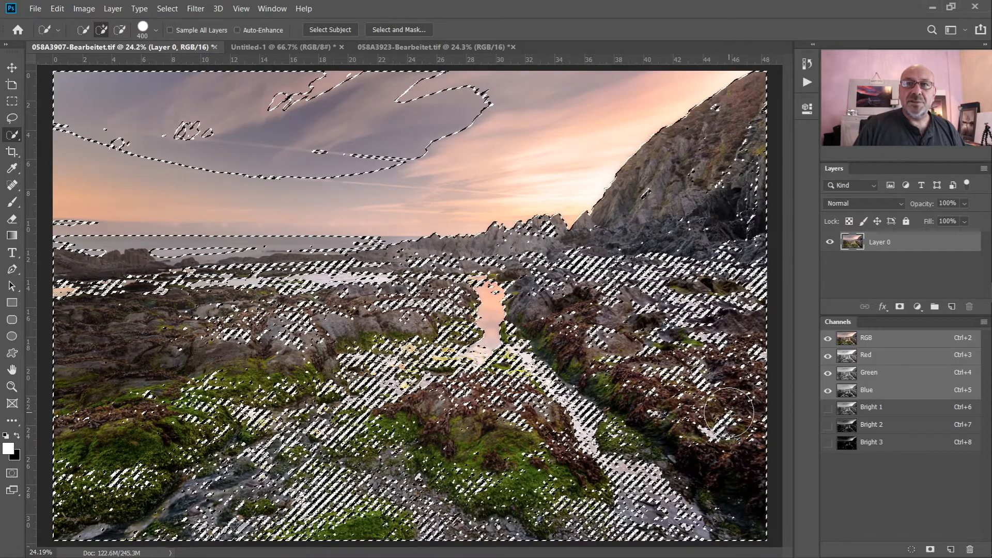
left_click(930, 548)
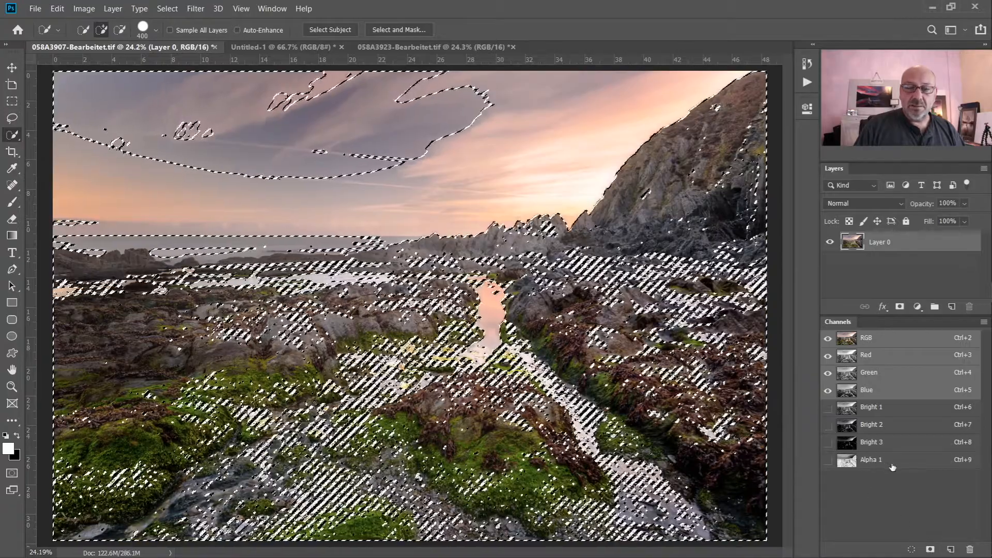
left_click(848, 462)
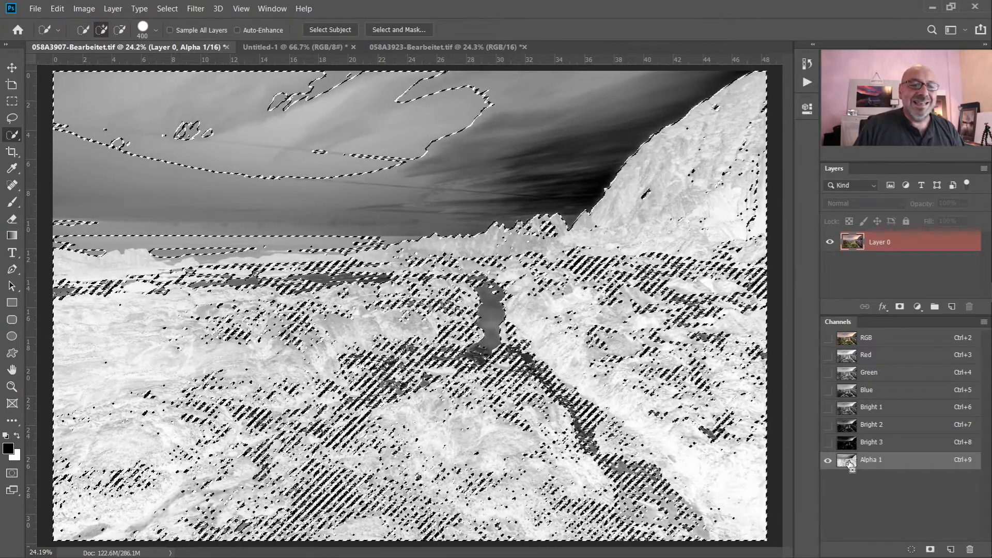
- Narrow the dark-tone selection twice by intersecting it with the newest dark channel, saving each result as another channel
left_click(929, 548)
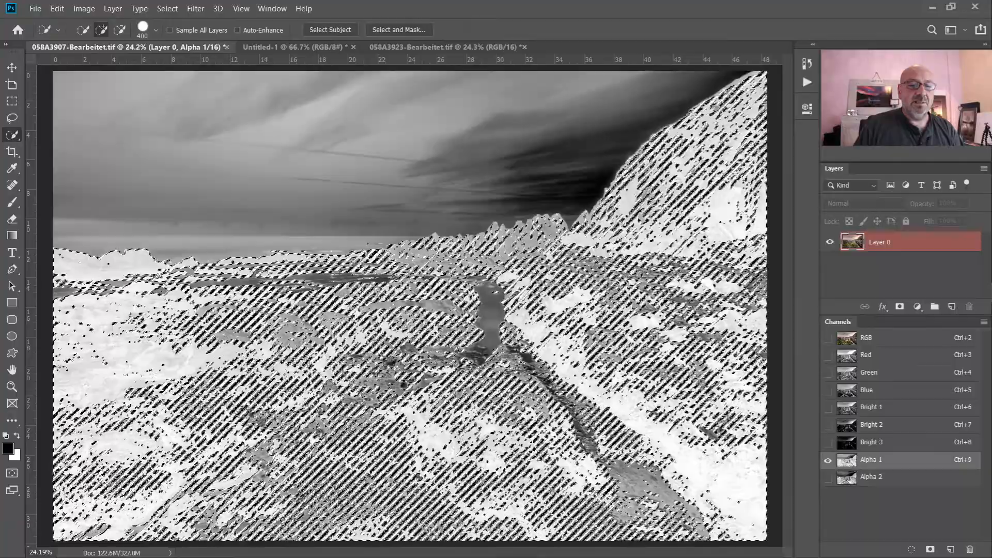
left_click(852, 477)
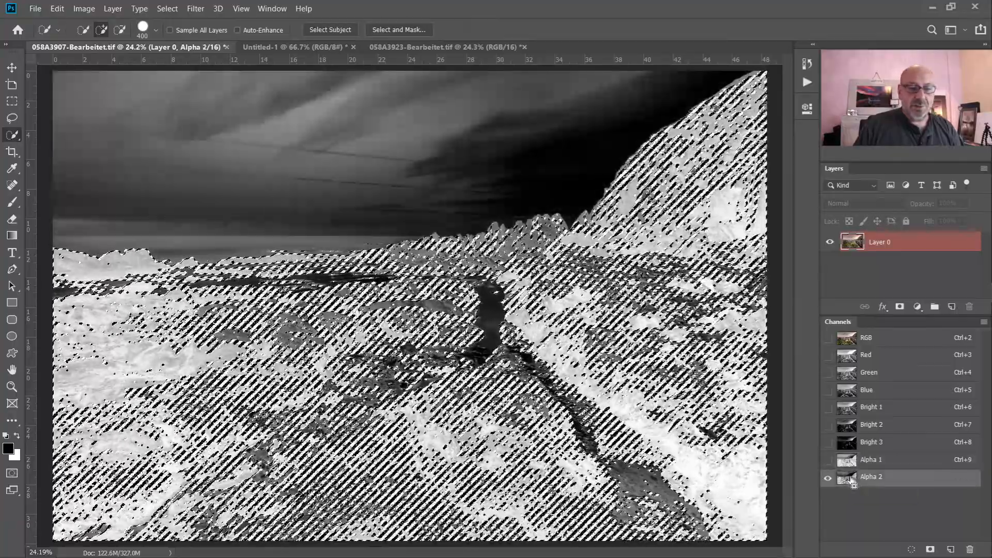
left_click(847, 479, "ctrl")
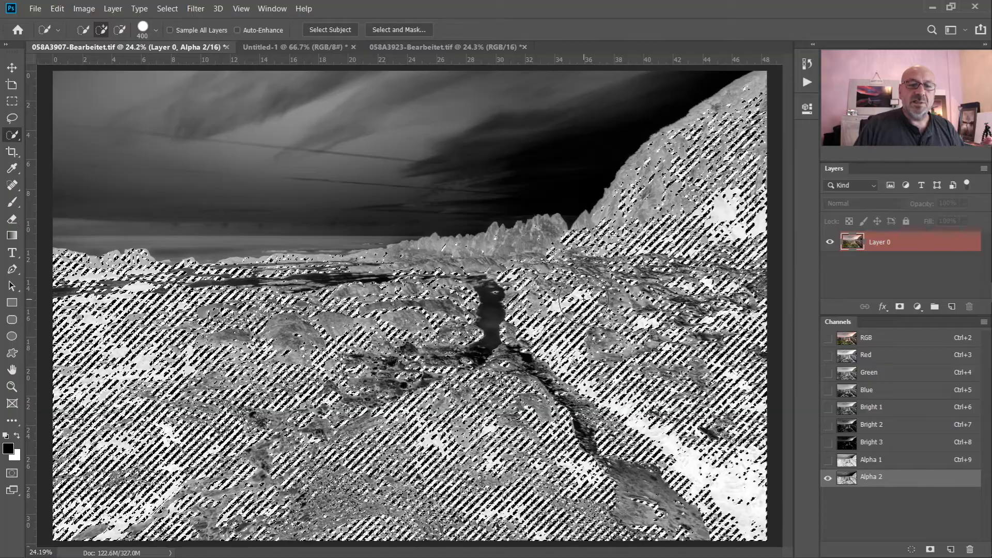
left_click(930, 549)
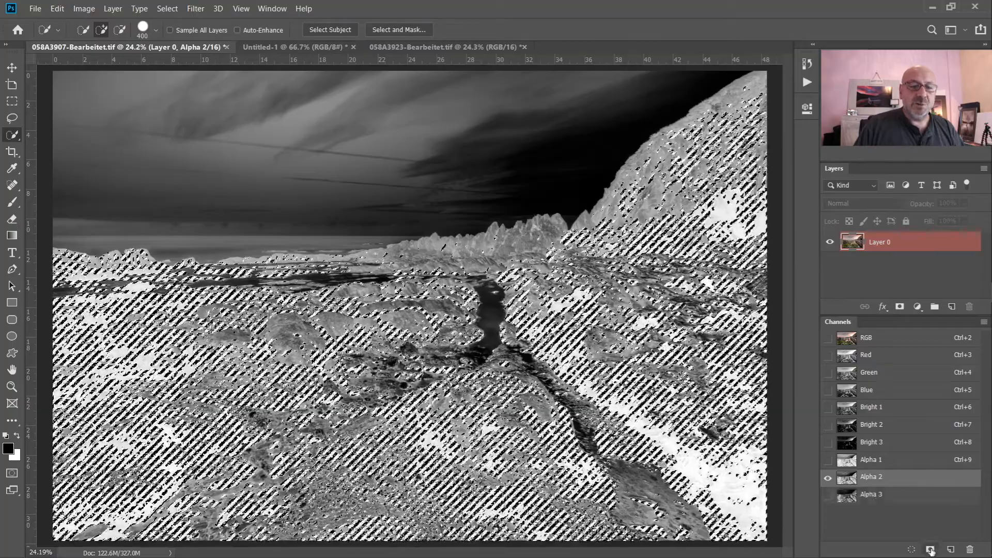
left_click(846, 494)
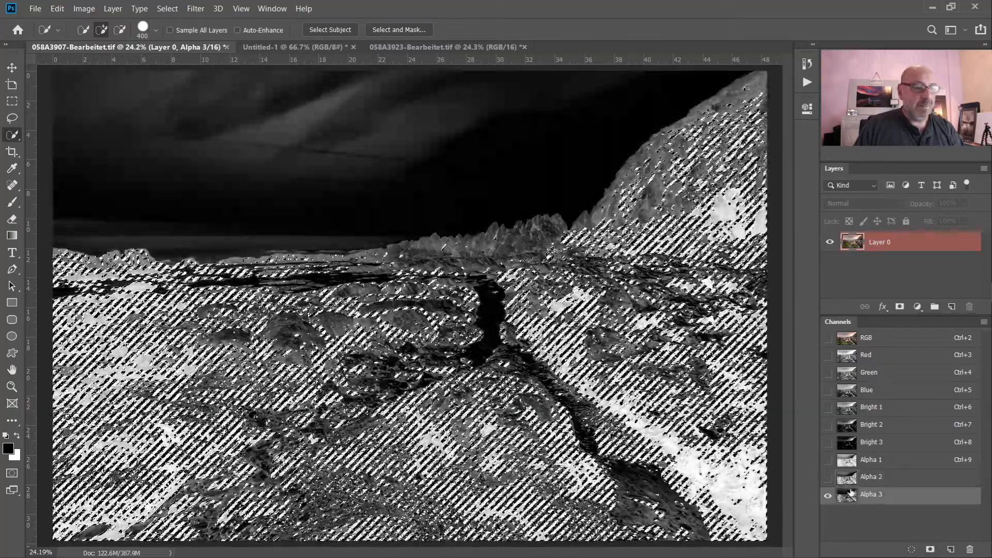
- Clear the selection and compare the Alpha 1, Alpha 2 and Alpha 3 channels in grayscale
left_click(850, 463)
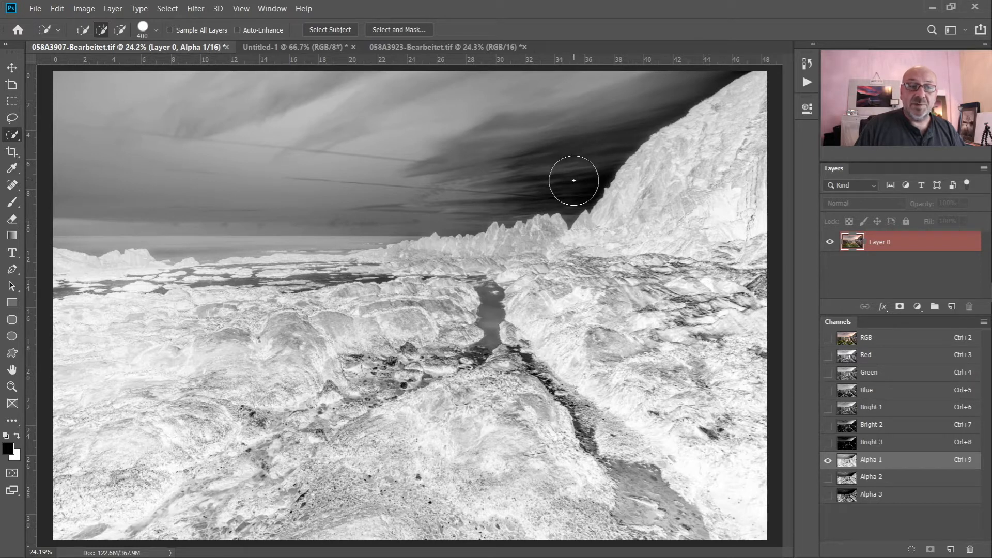
left_click(850, 478)
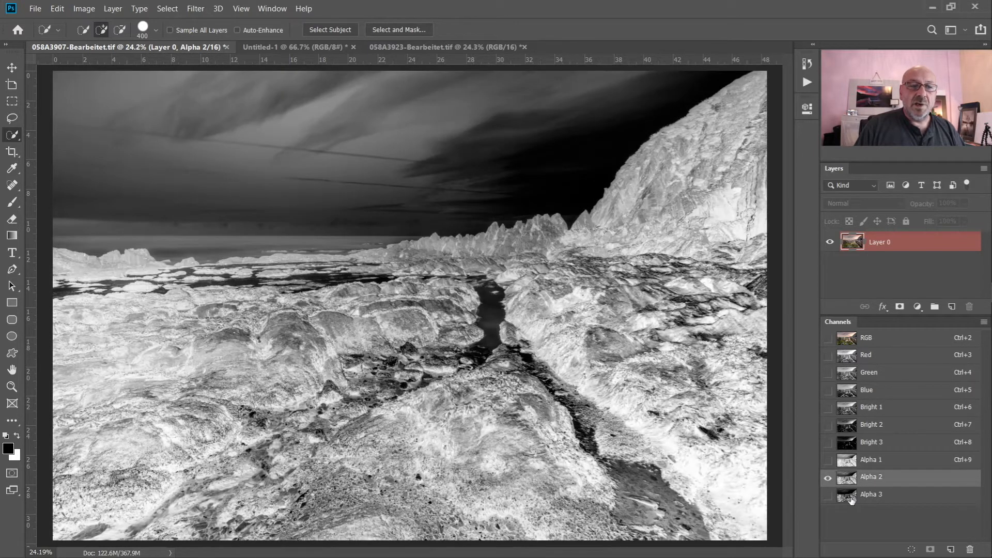
left_click(851, 495)
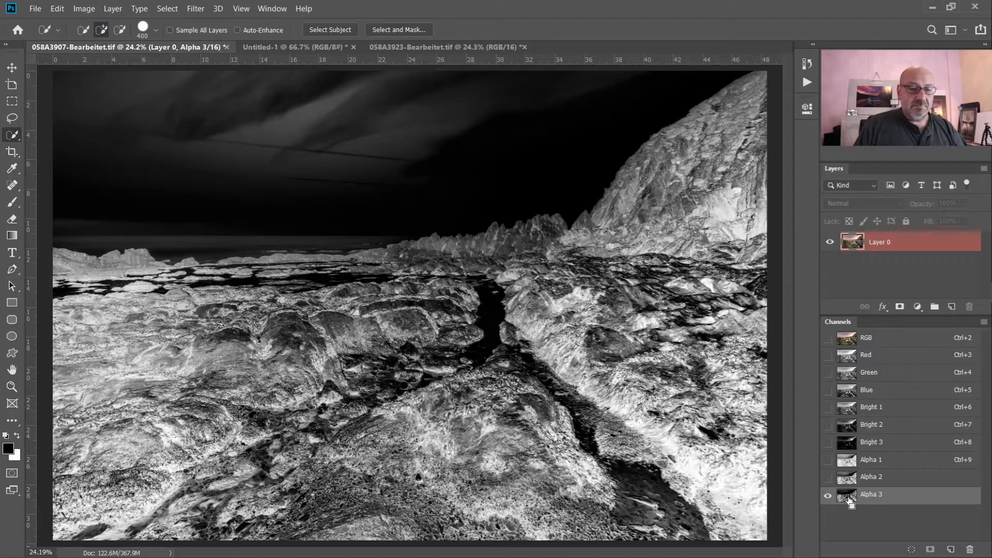
- Load the Alpha 3 channel as a selection and add a Curves adjustment layer masked by it, hiding the red channel overlay
left_click(849, 499, "ctrl")
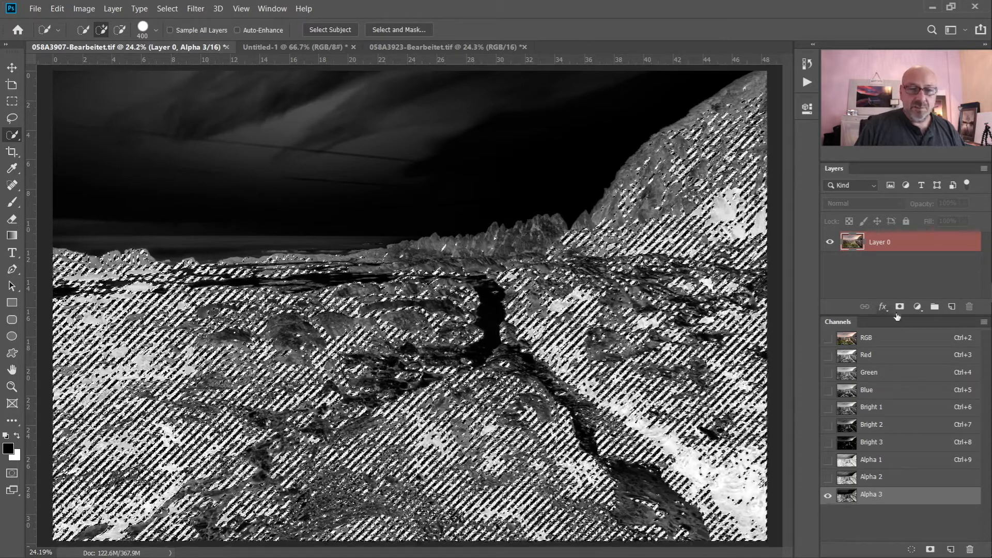
left_click(917, 306)
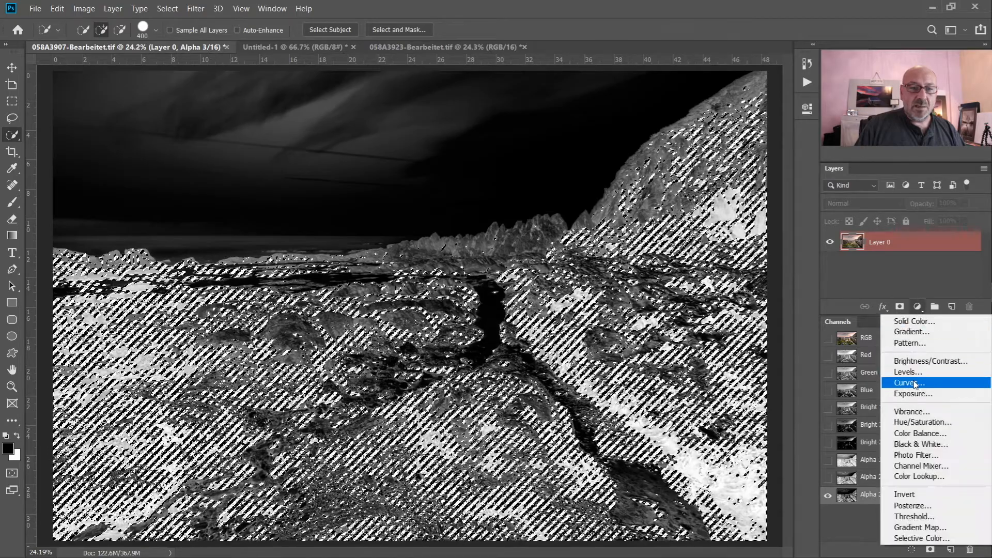
left_click(914, 383)
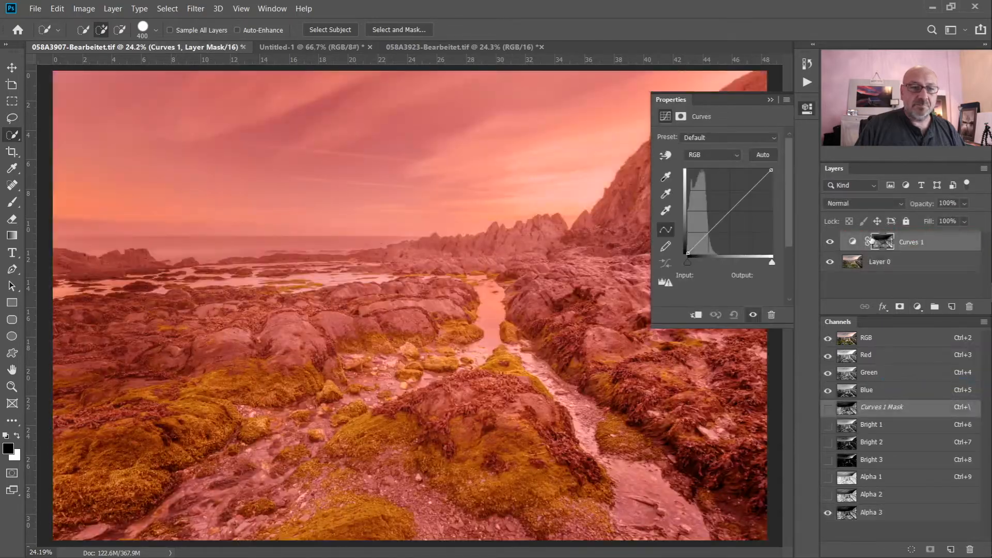
left_click(881, 242)
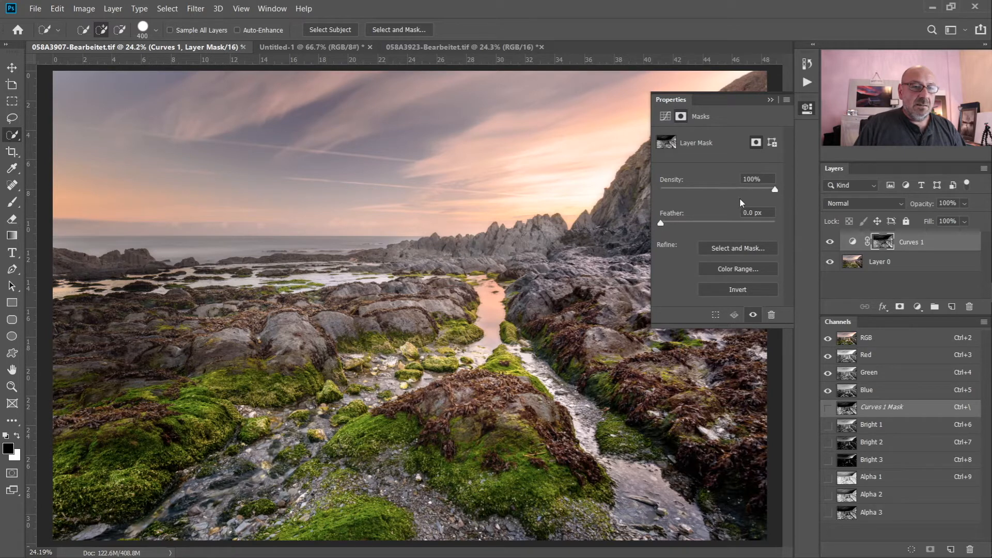
left_click(666, 117)
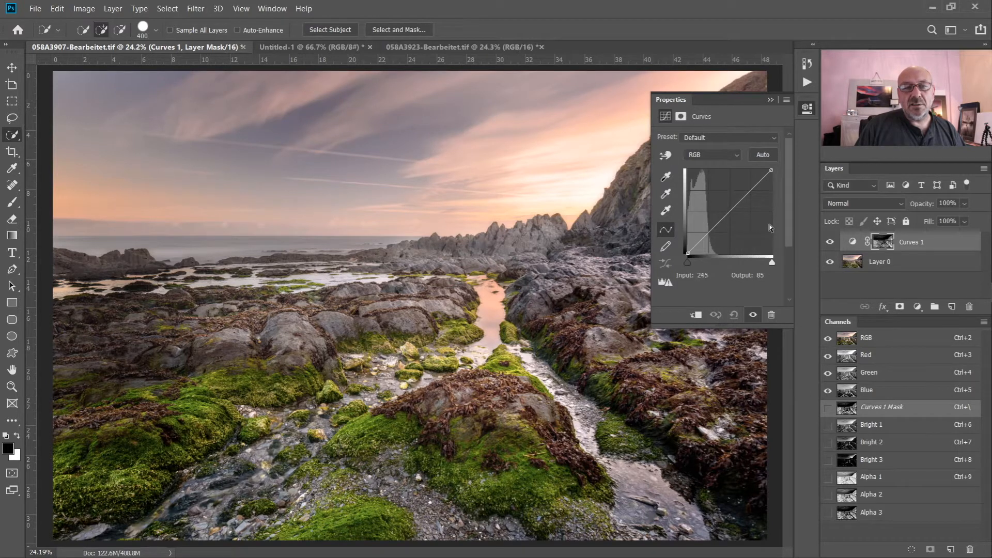
- Try a shadow point low on the masked curve, and delete the Curves 1 adjustment layer
left_click(710, 229)
mouse_move(709, 229)
left_mouse_down()
mouse_move(701, 215)
mouse_move(708, 251)
mouse_move(701, 222)
mouse_move(702, 239)
left_mouse_up()
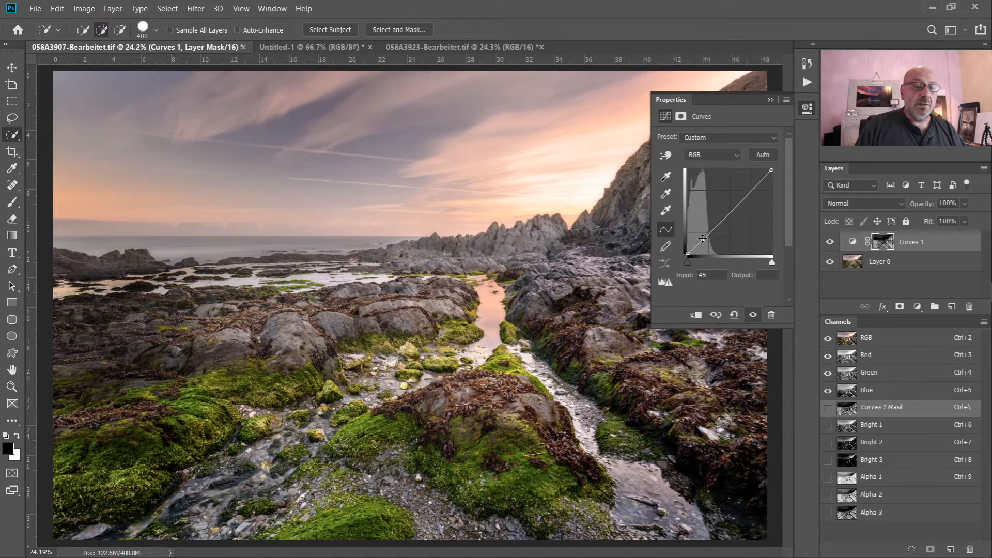
left_click(965, 246)
left_click(972, 307)
left_click(478, 221)
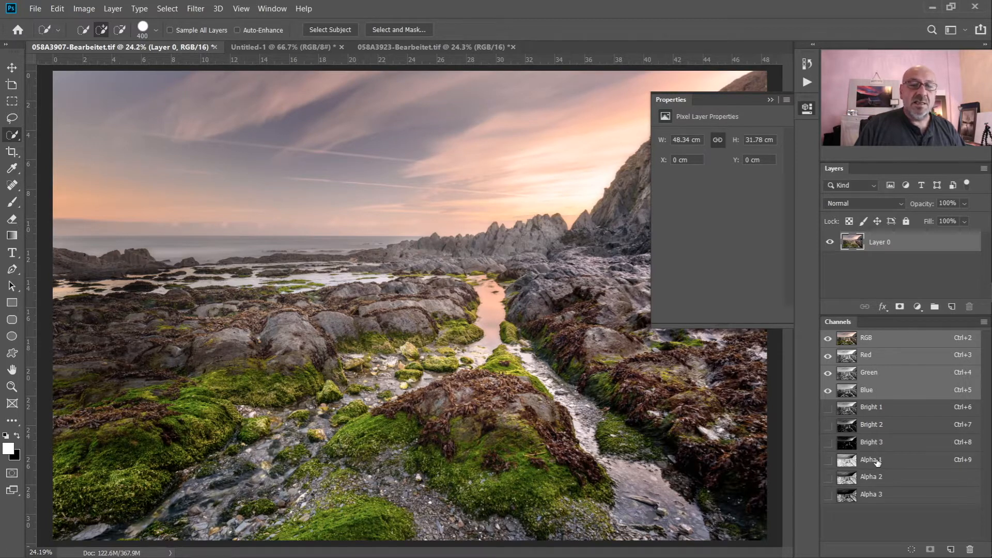
- Rename the channels Alpha 1, Alpha 2 and Alpha 3 as Dark 1, Dark 2 and Dark 3, and return to the color image
left_click(876, 461)
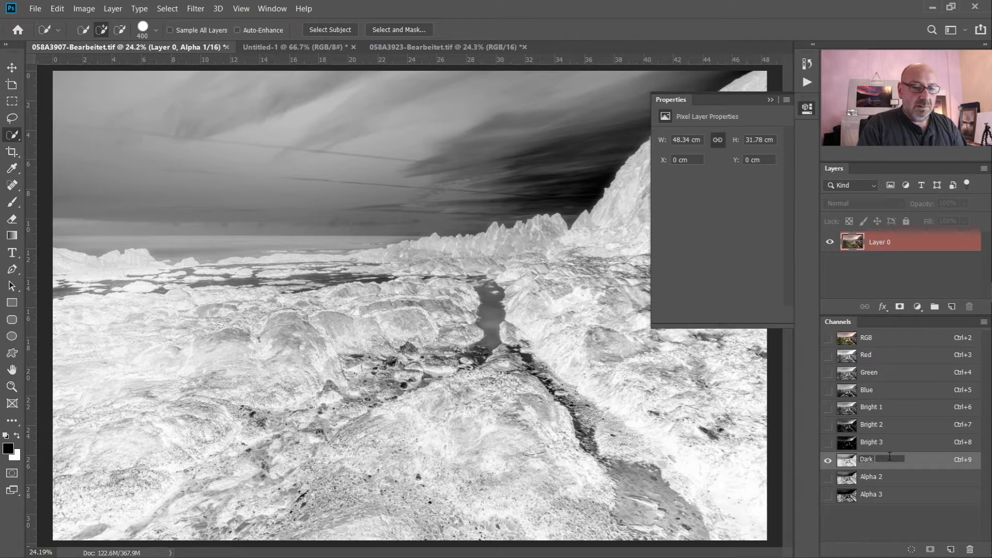
key("Return")
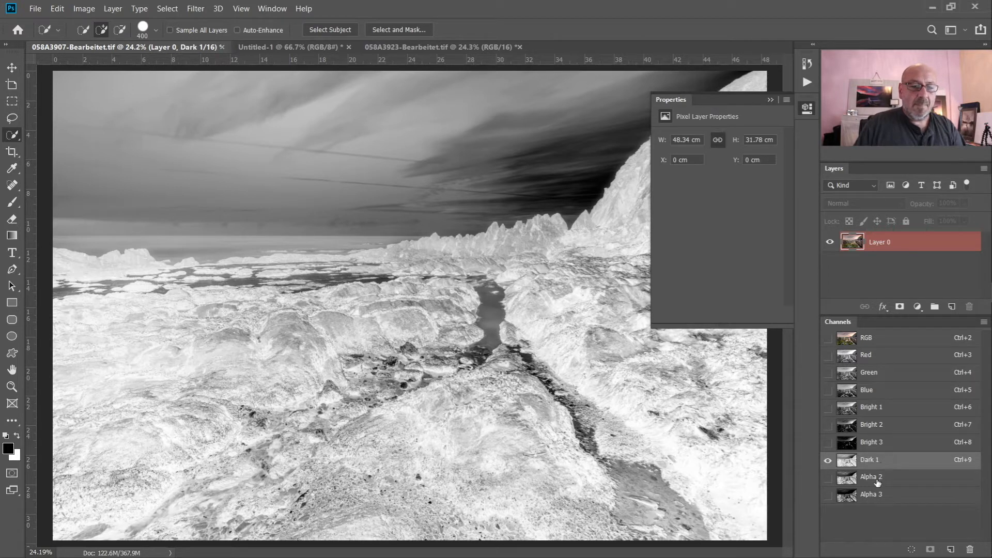
double_click(877, 477)
type("Dark")
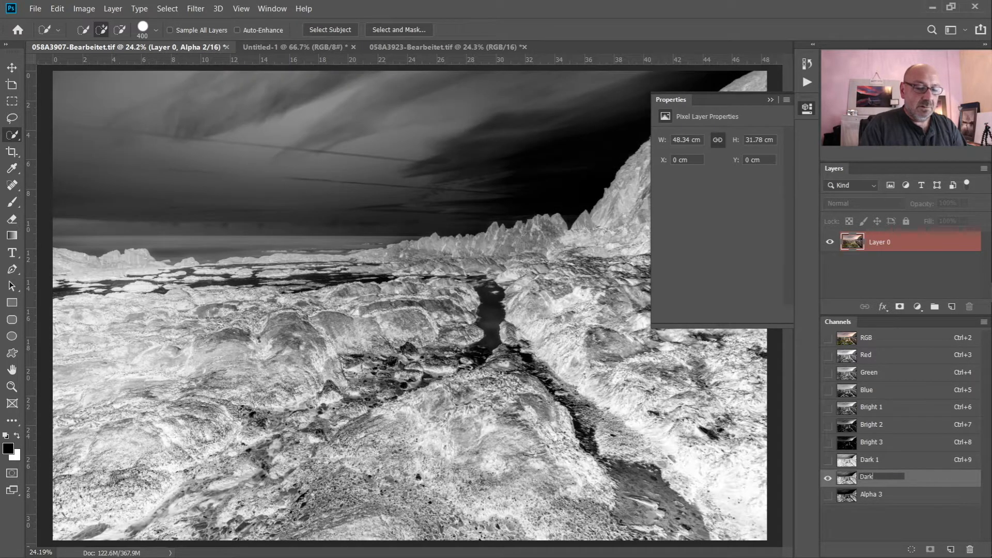
key("Return")
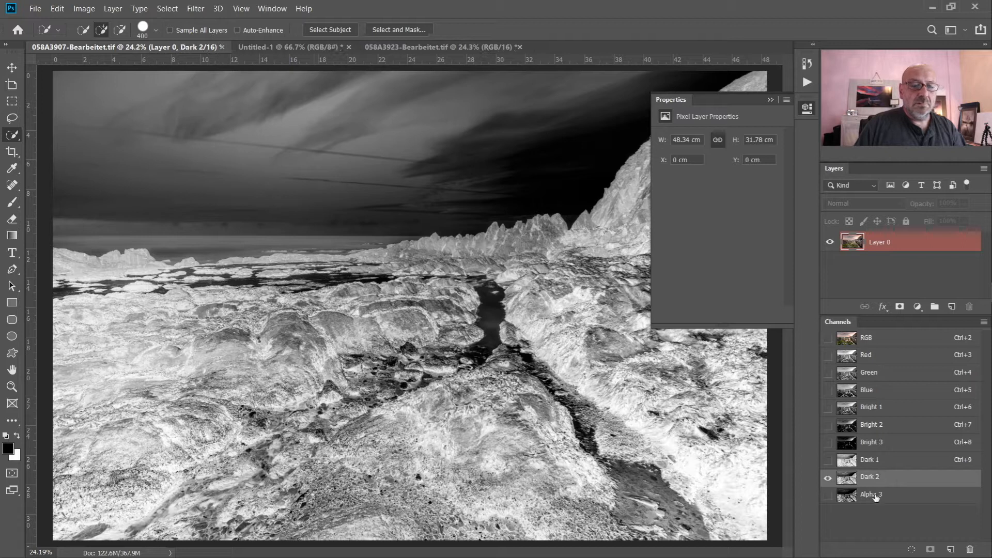
double_click(877, 495)
type("Dark")
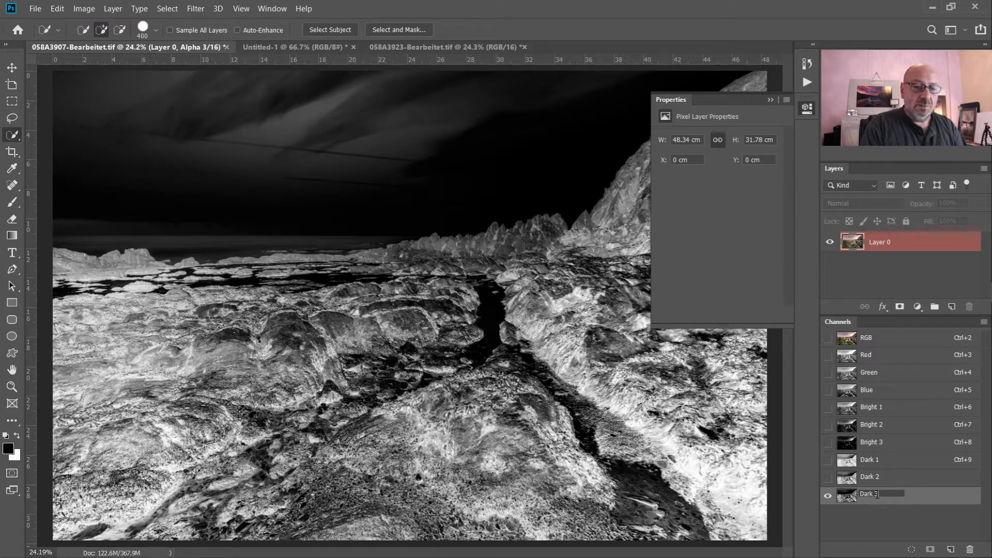
key("Return")
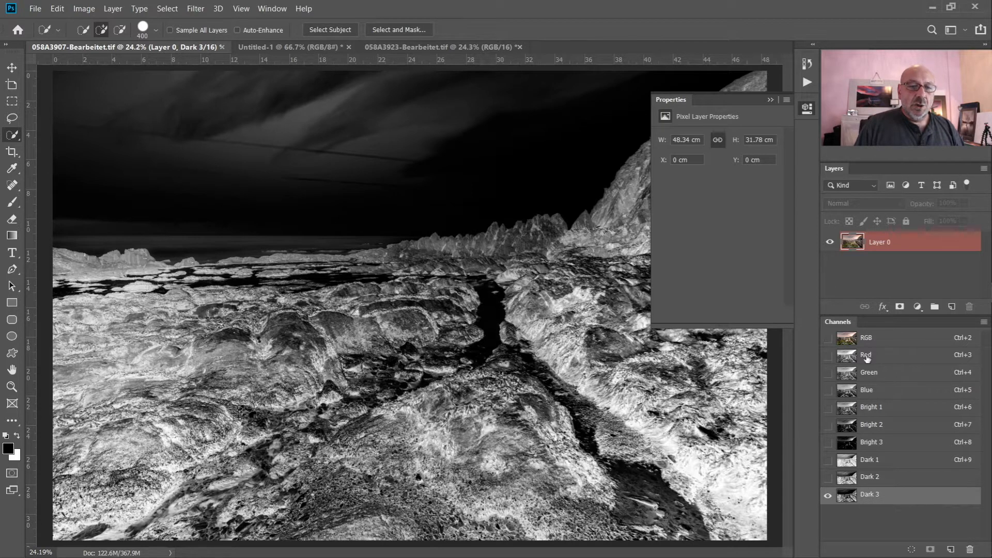
left_click(850, 338)
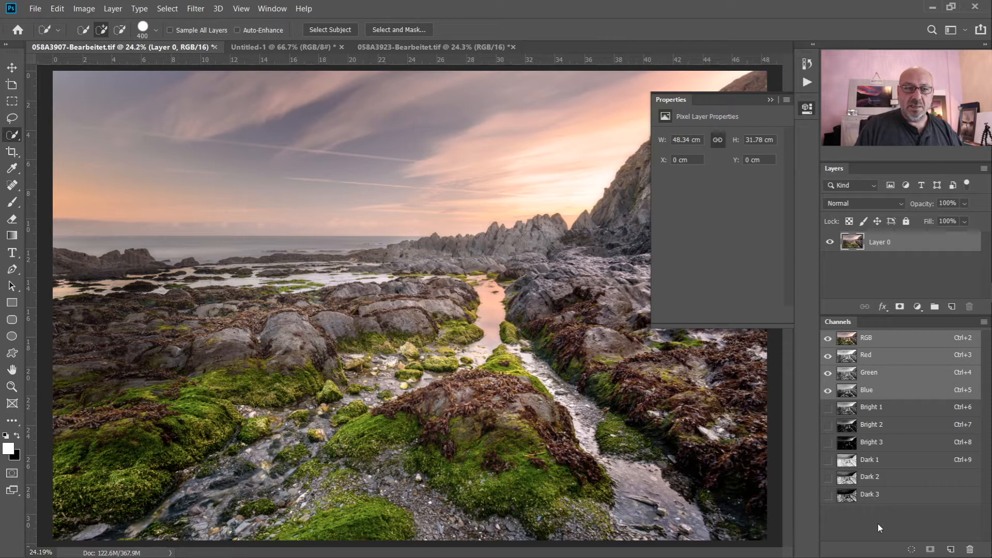
left_click(778, 100)
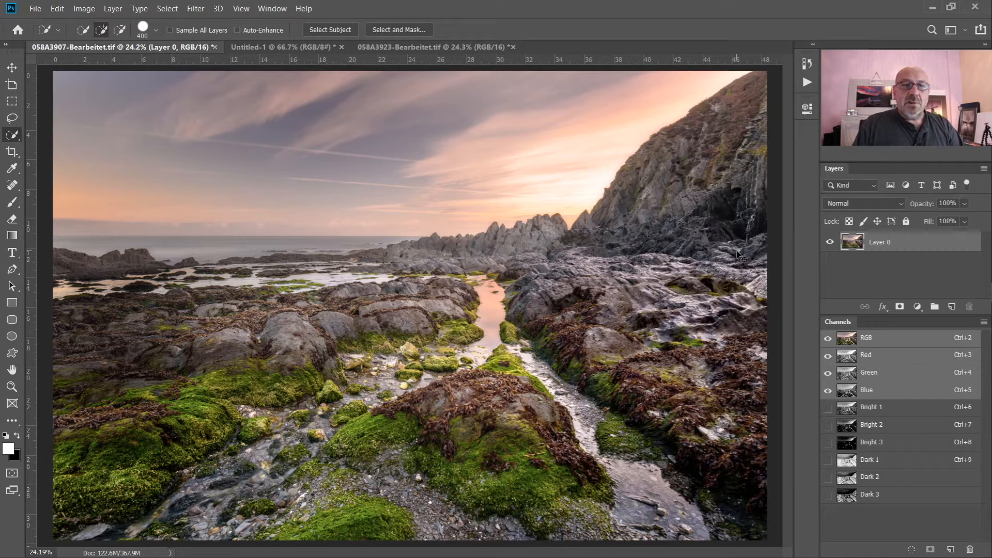
- Select the whole image, subtract the Bright 1 and Dark 1 channels from the selection, and save it as a new midtones channel
key("ctrl+a")
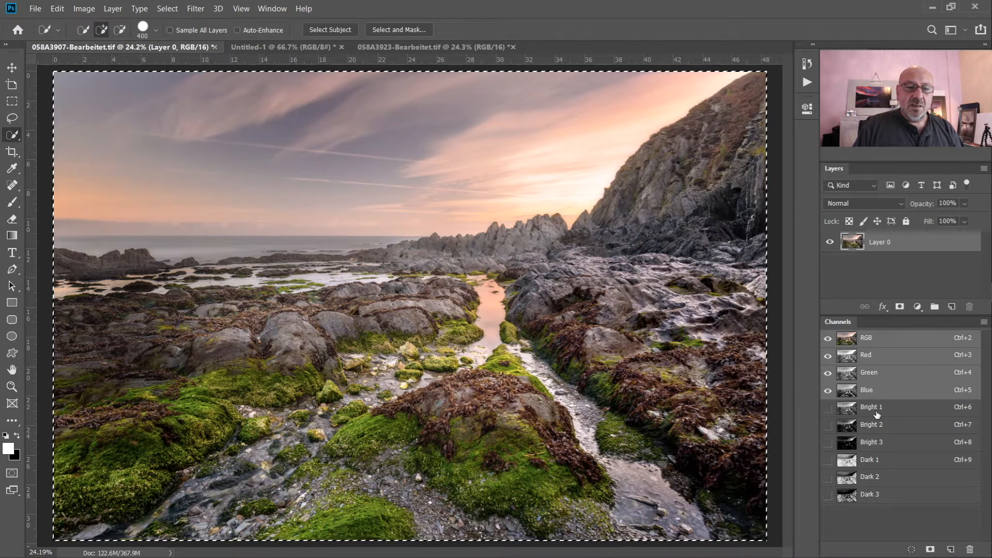
left_click(849, 410)
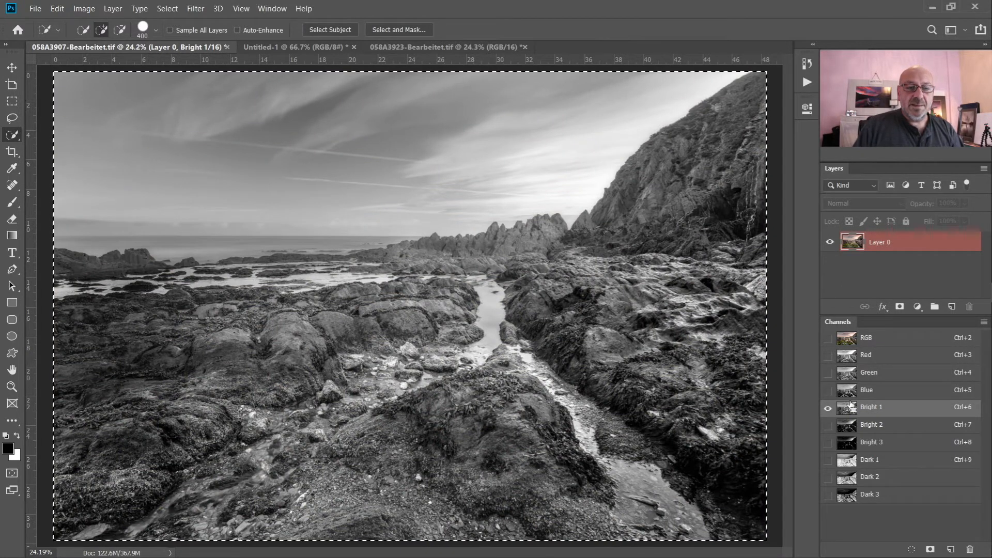
left_click(846, 410, "ctrl")
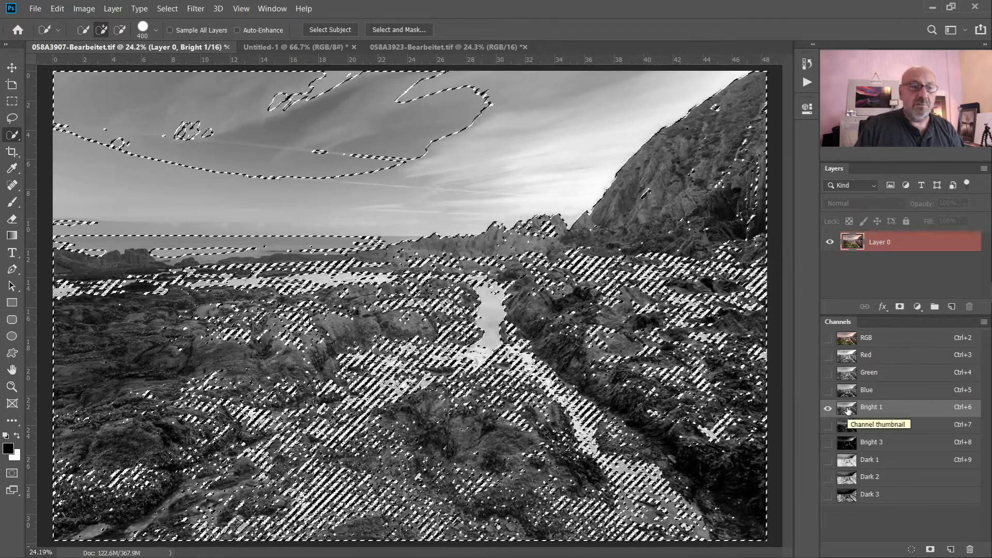
left_click(849, 461)
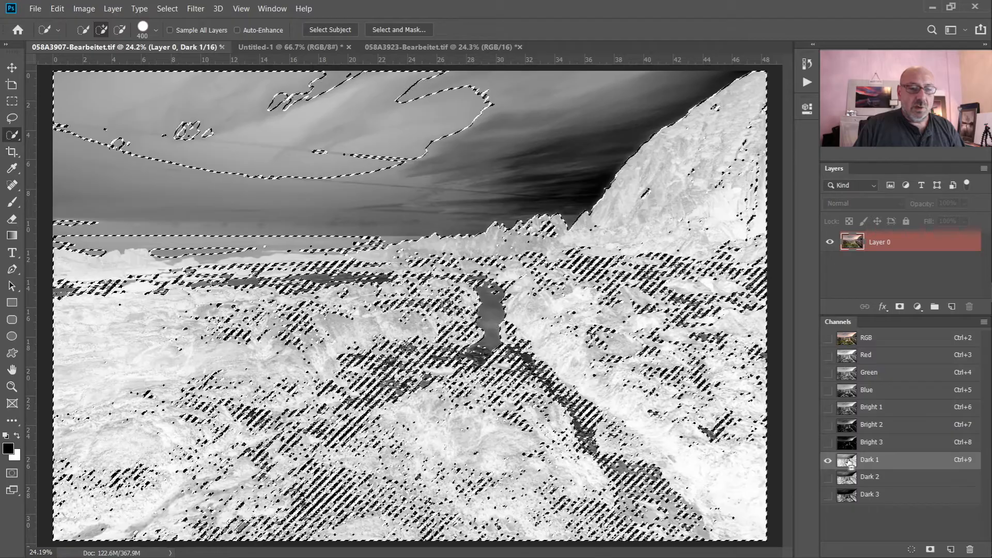
left_click(847, 461, "ctrl")
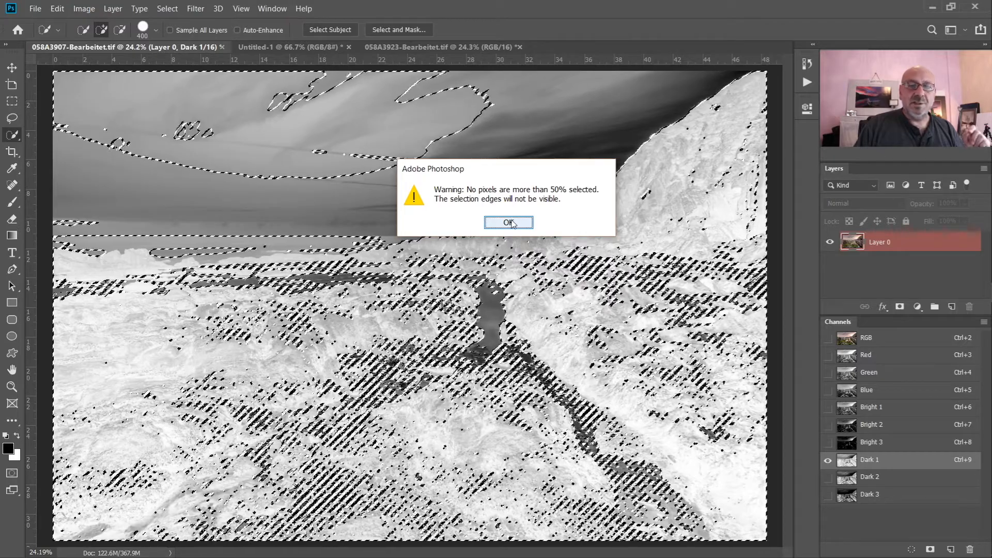
left_click(509, 222)
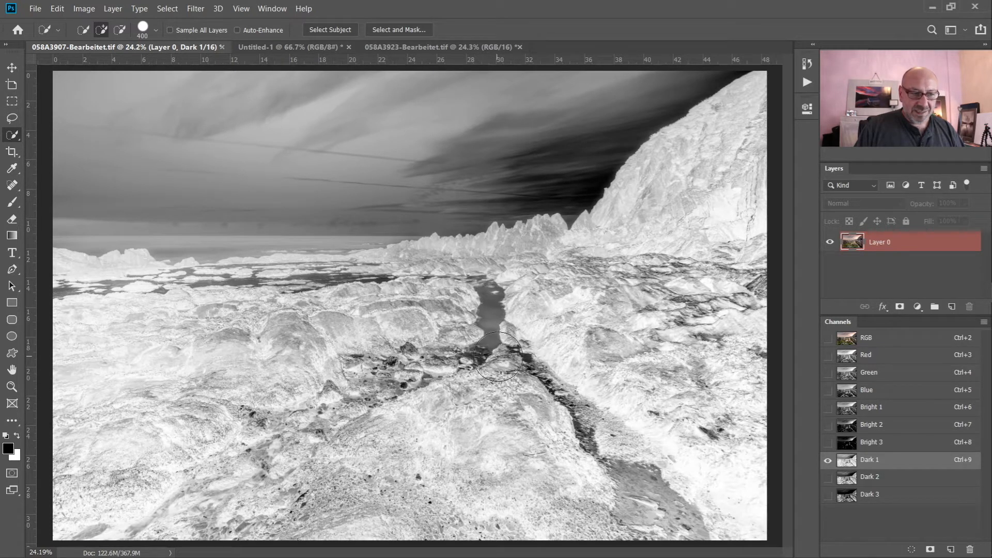
left_click(929, 549)
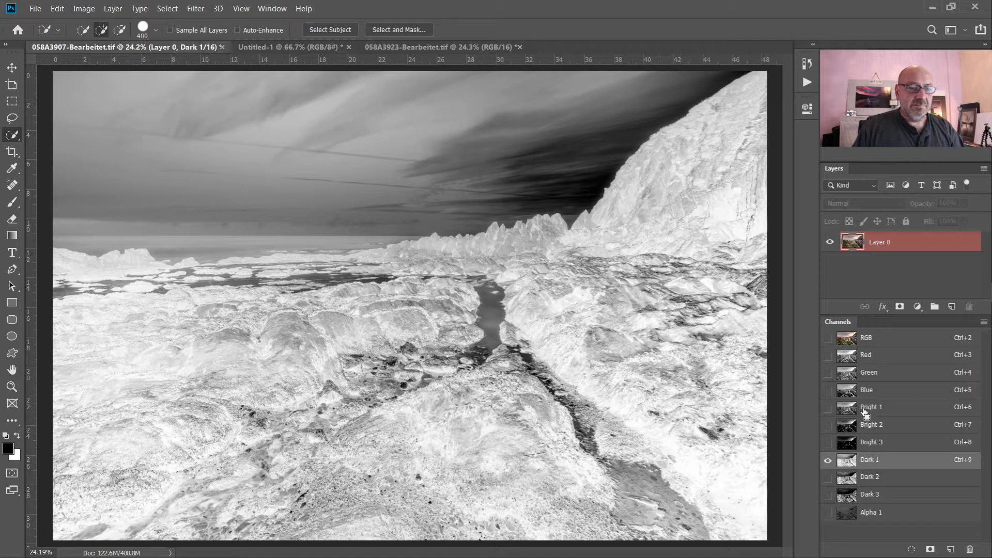
left_click(842, 342)
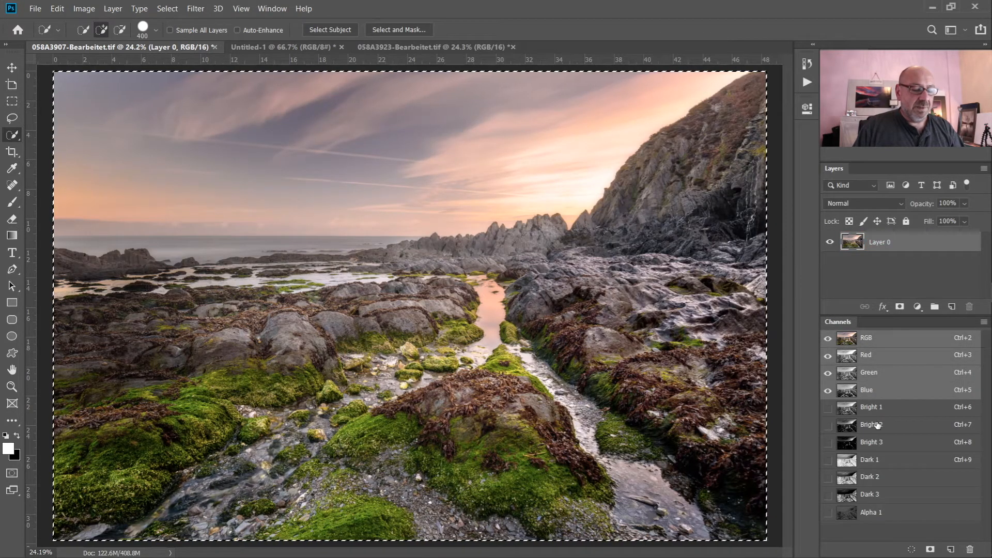
- Subtract the Bright 2 and Dark 2 channels from the full-image selection and save the result as a new channel
left_click(878, 425)
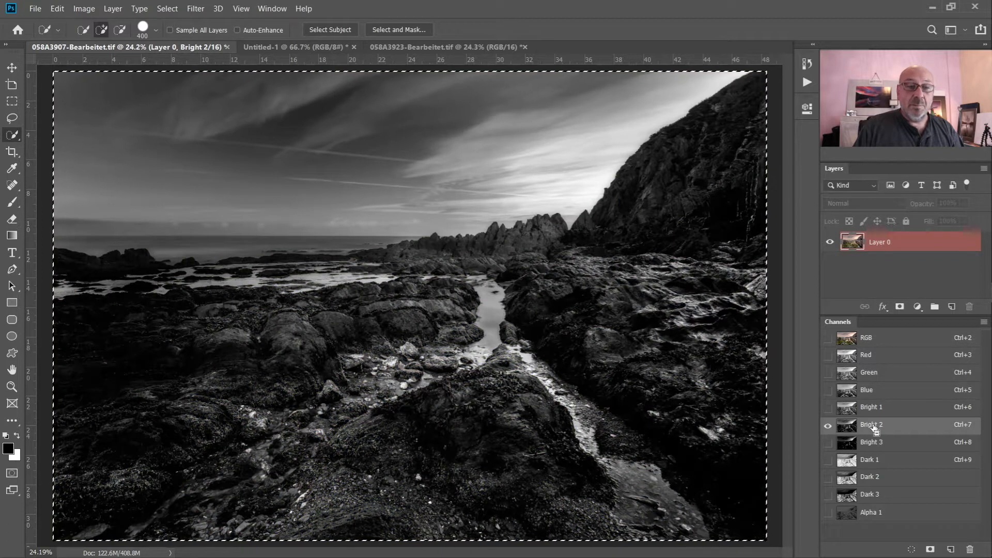
left_click(873, 427, "ctrl")
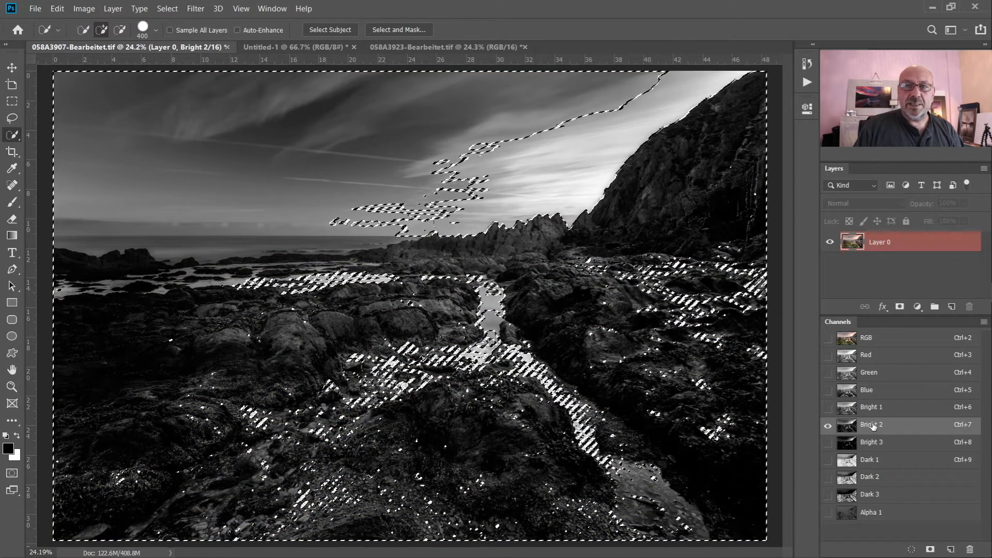
left_click(871, 479)
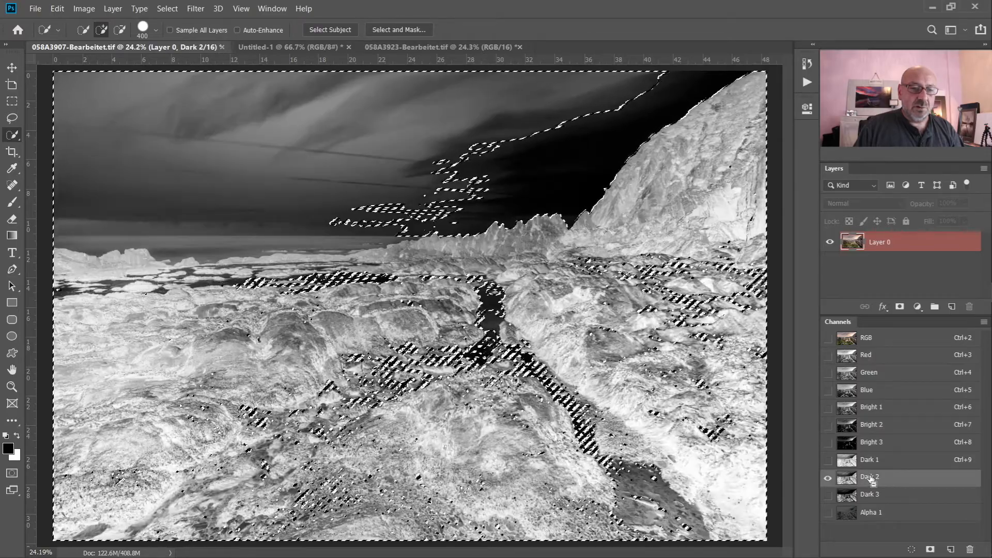
left_click(911, 550)
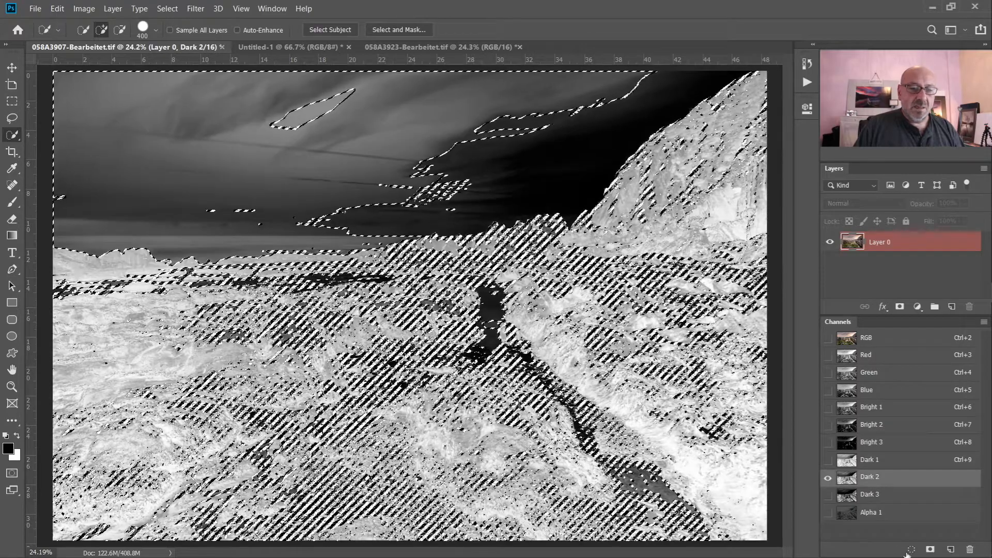
left_click(930, 549)
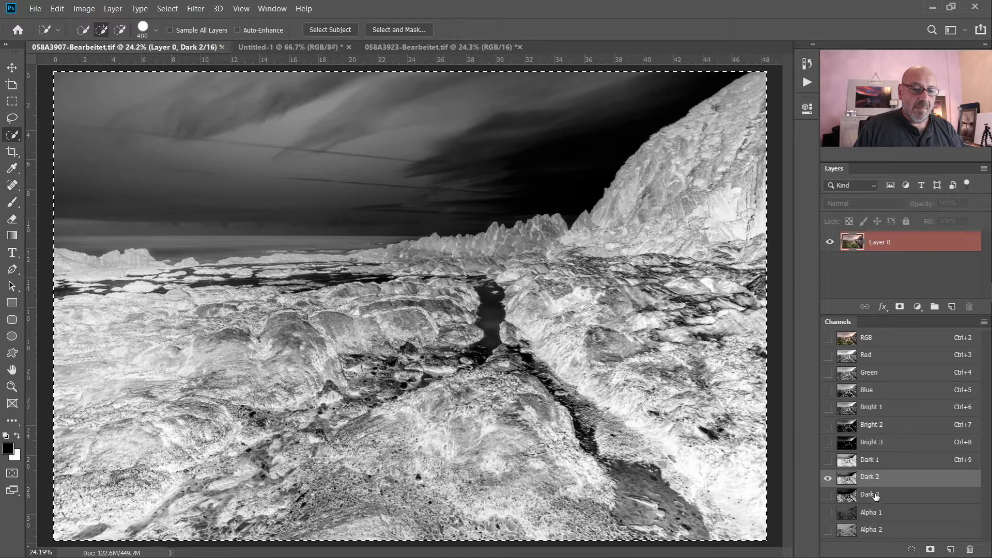
- Subtract the Bright 3 and Dark 3 channels from the full-image selection, save the result as a new channel, and deselect
left_click(872, 443)
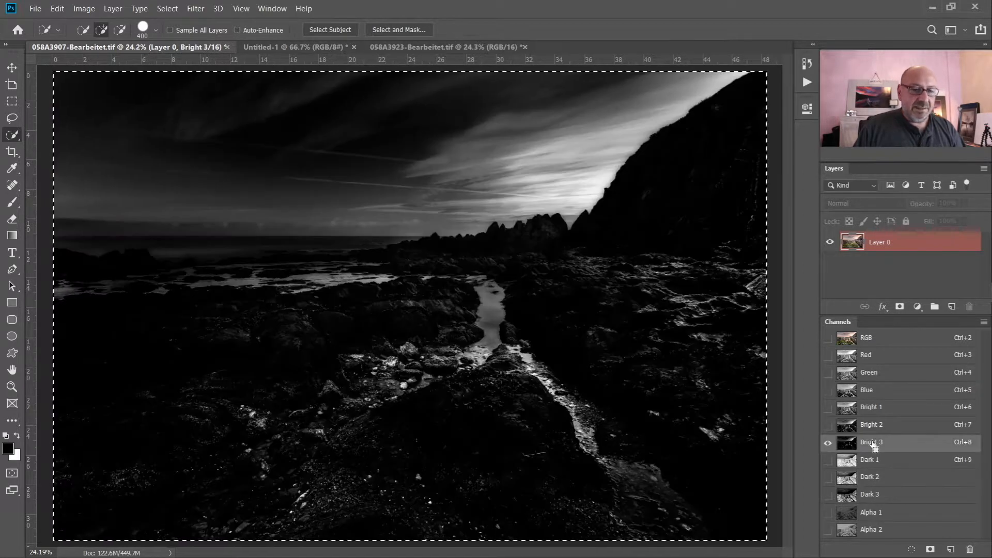
left_click(873, 443, "ctrl")
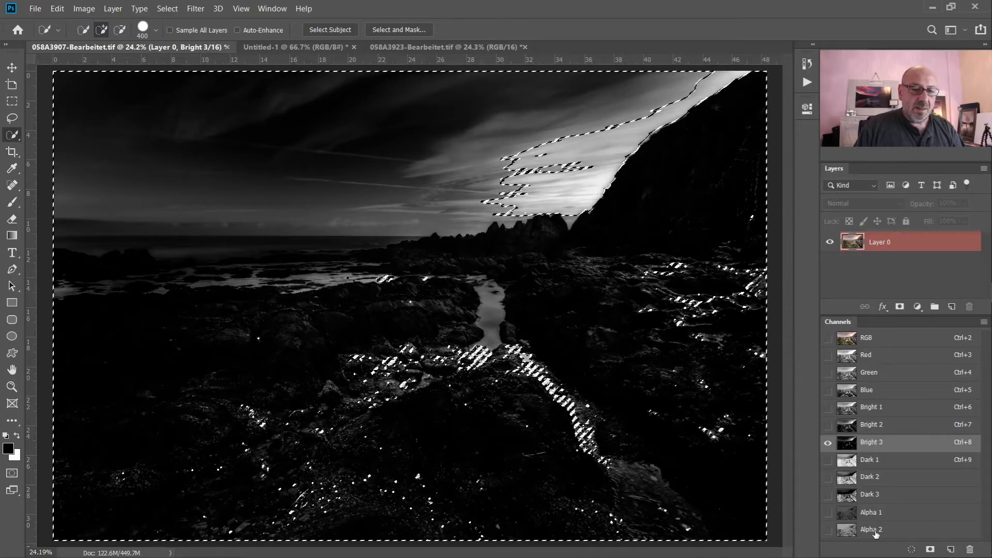
left_click(872, 495)
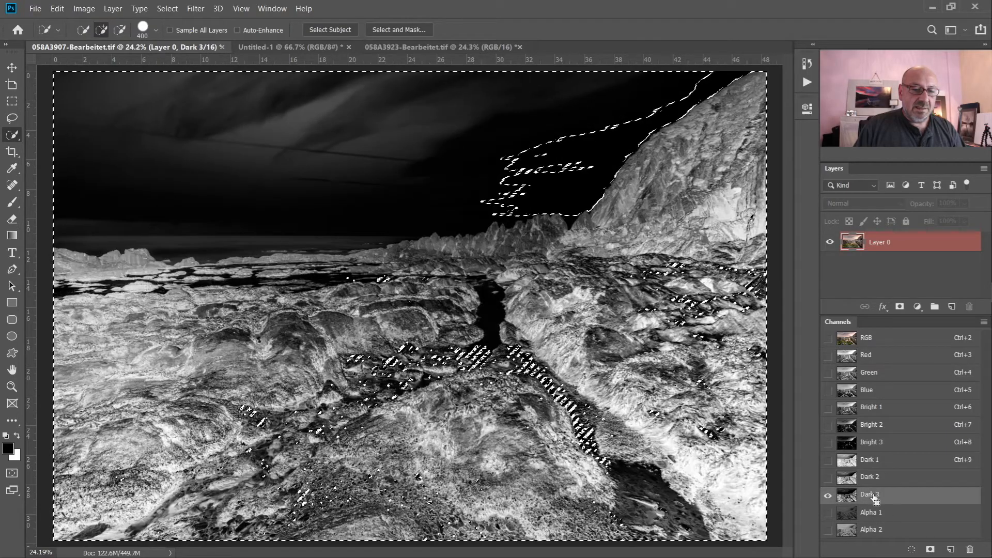
left_click(873, 496, "ctrl+shift")
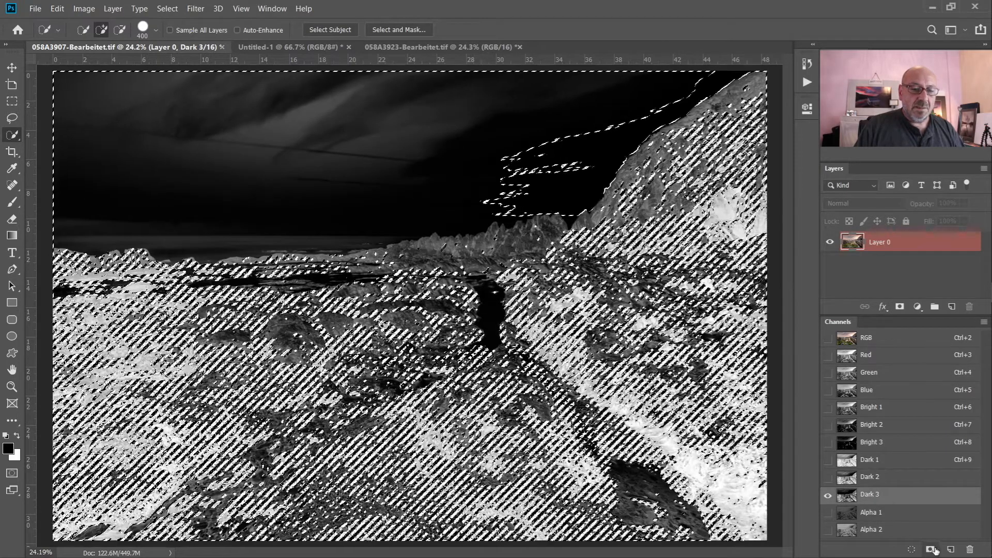
left_click(930, 549)
scroll(922, 517, "down", 1)
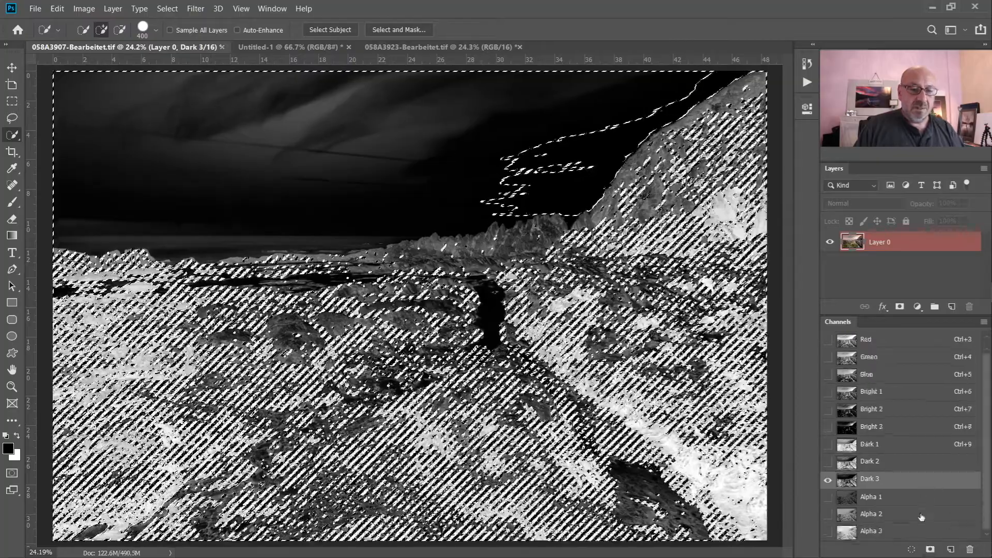
key("ctrl+d")
- Compare the three new midtones channels Alpha 1, Alpha 2 and Alpha 3 by displaying each one alone
left_click(848, 498)
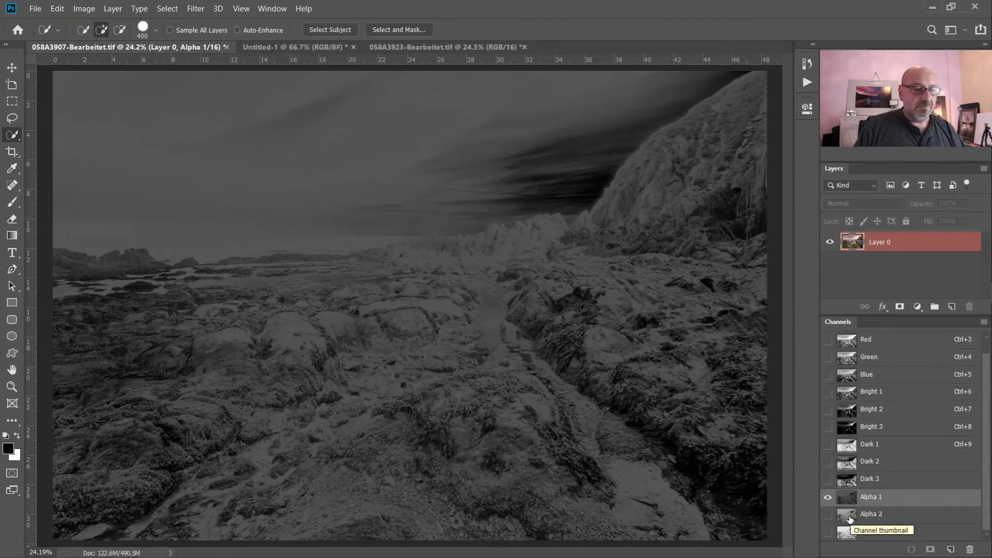
left_click(850, 518)
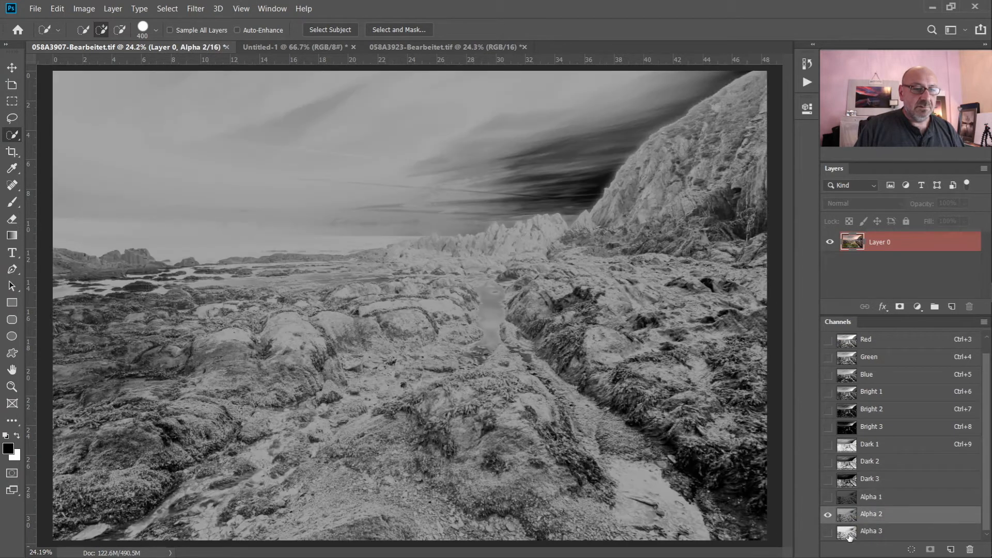
left_click(849, 535)
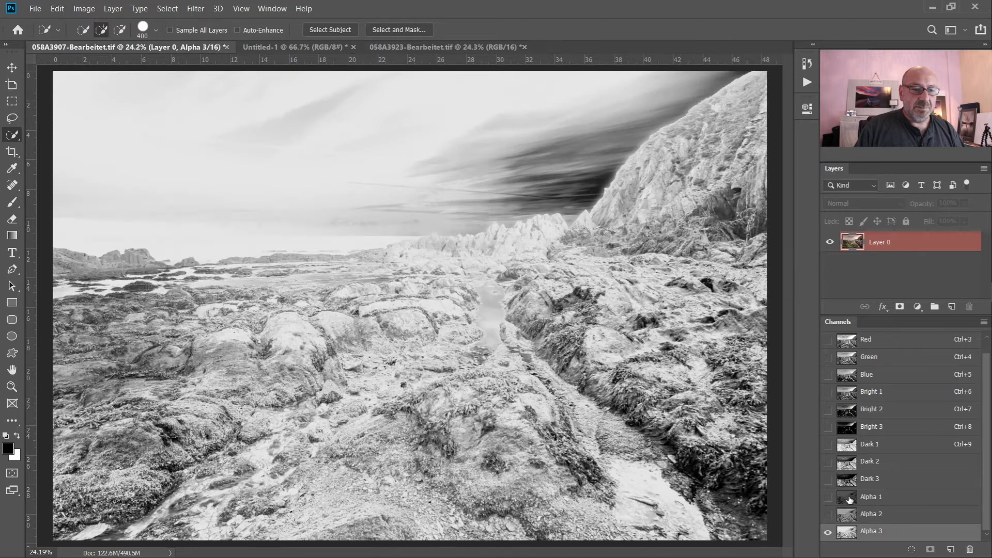
left_click(850, 499)
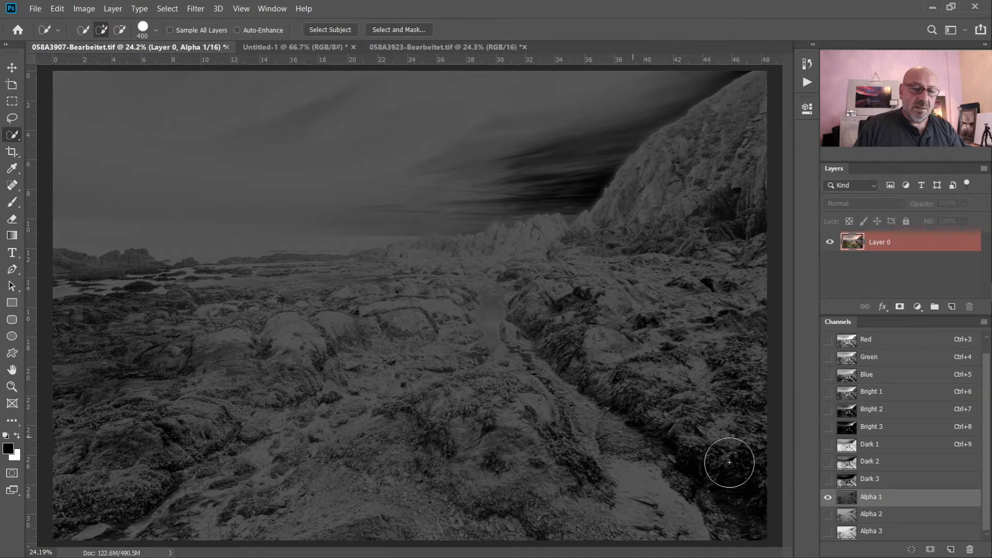
- Rename the channels Alpha 1, Alpha 2 and Alpha 3 as Mid 1, Mid 2 and Mid 3, and return to the color image
double_click(870, 497)
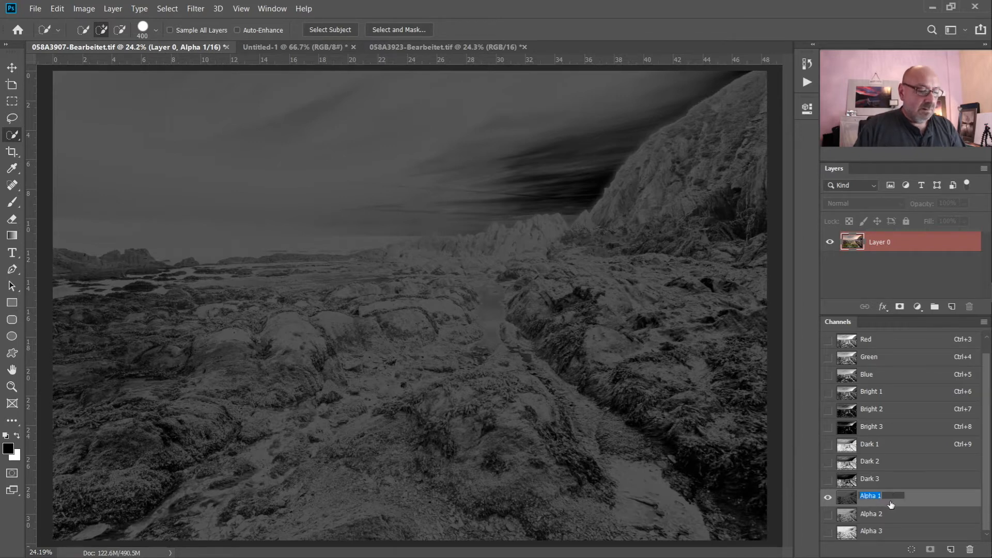
type("Mid")
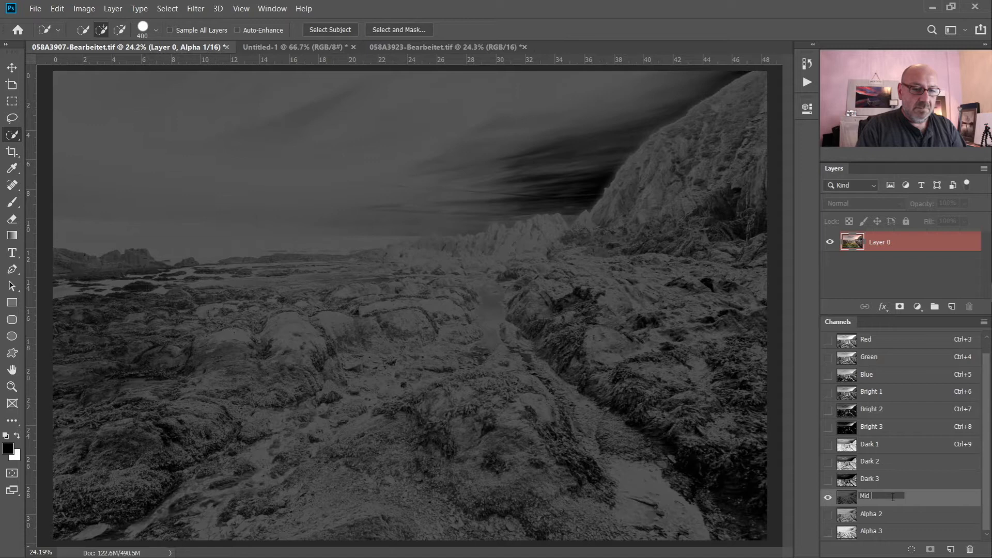
type(" 1")
key("Return")
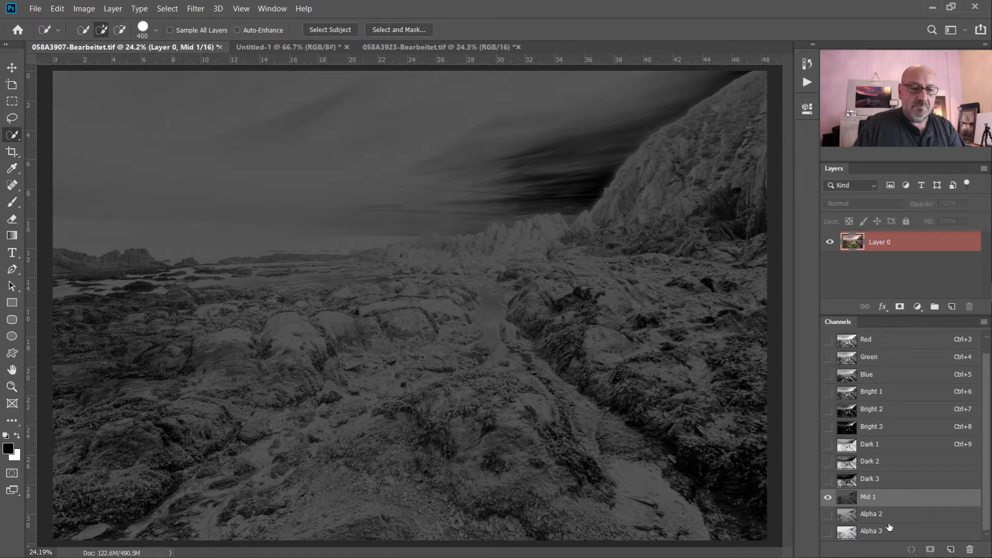
double_click(871, 514)
type("Mid")
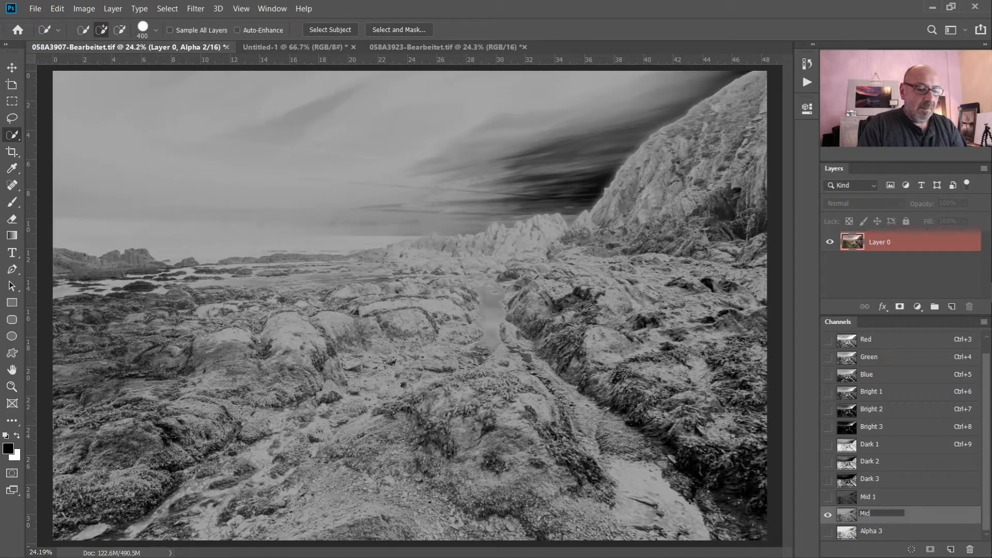
type(" 2")
key("Return")
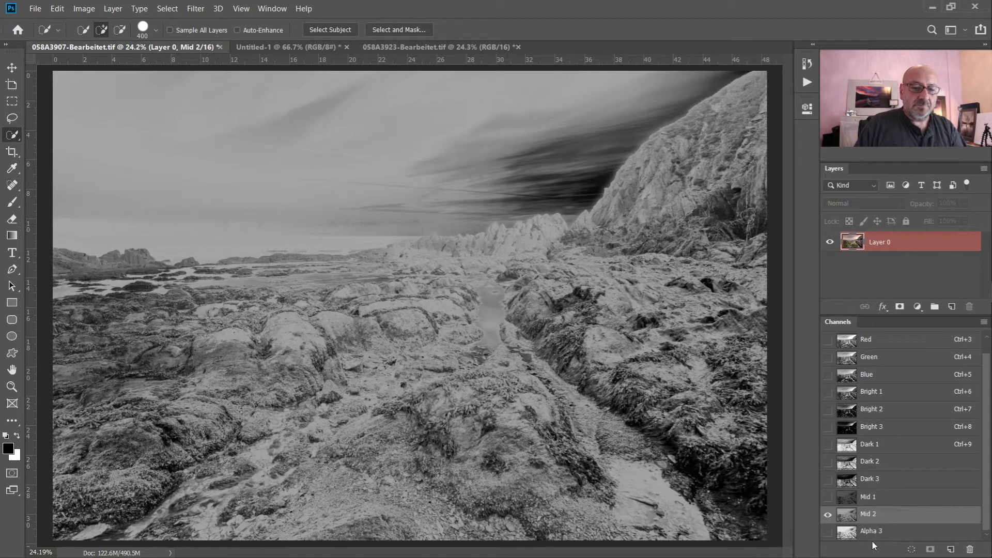
double_click(872, 532)
type("Mid")
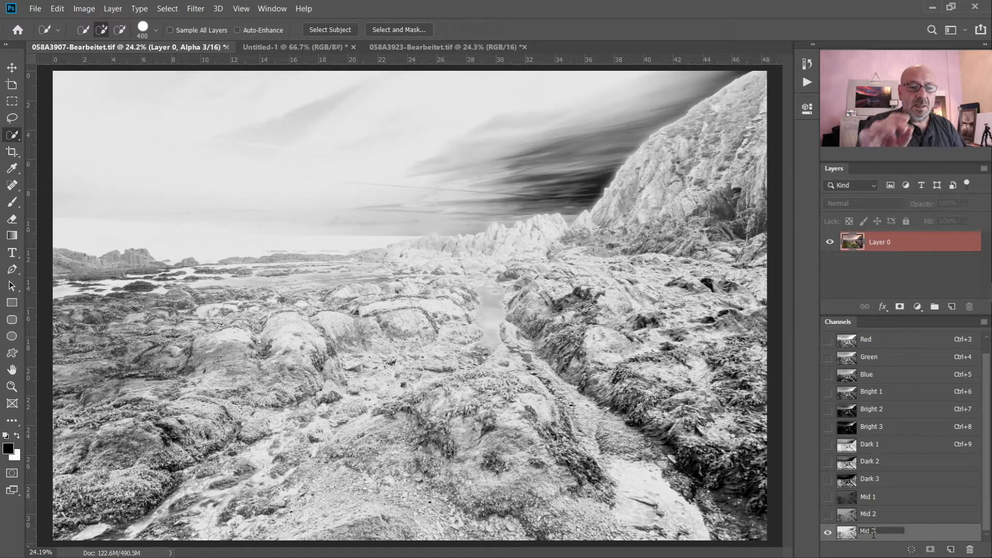
key("Return")
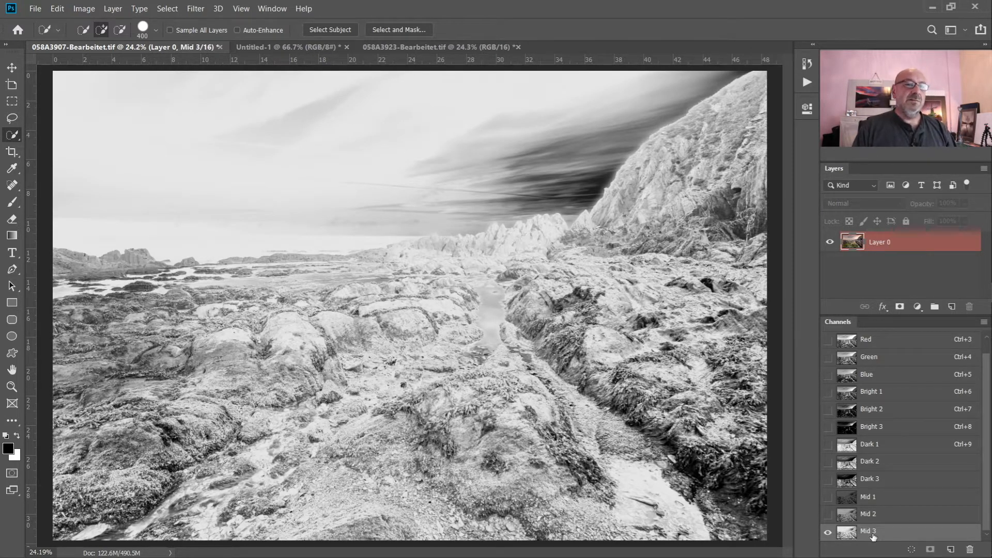
left_click(915, 249)
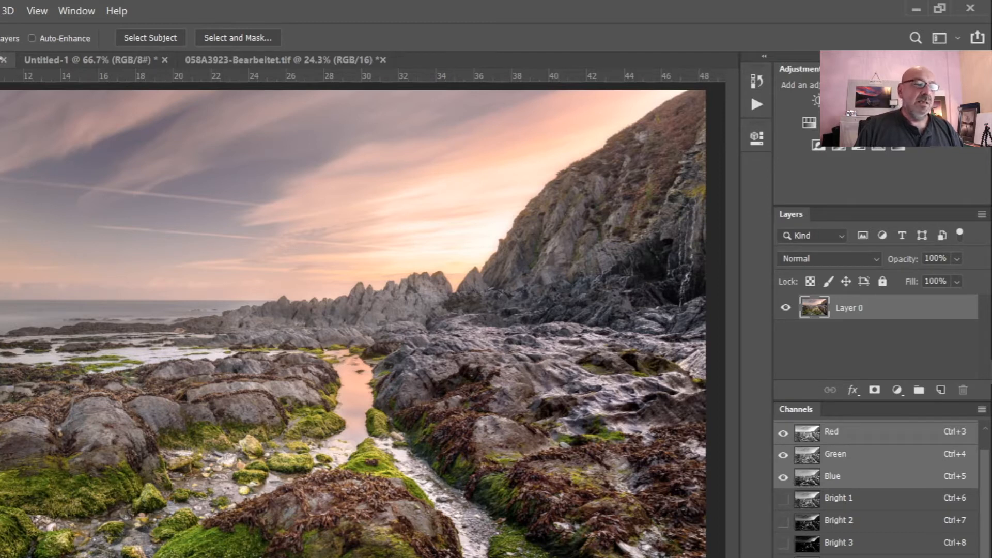
- Delete all the luminosity mask channels from Bright 1 through Mid 3, keeping only the RGB color channels
left_click(866, 504)
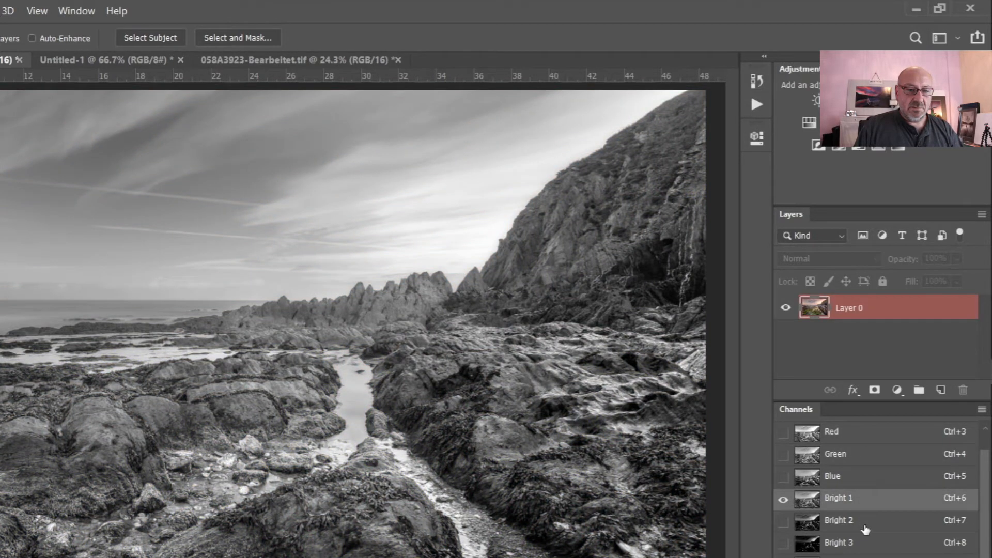
left_click(865, 521, "shift")
left_click(865, 542, "shift")
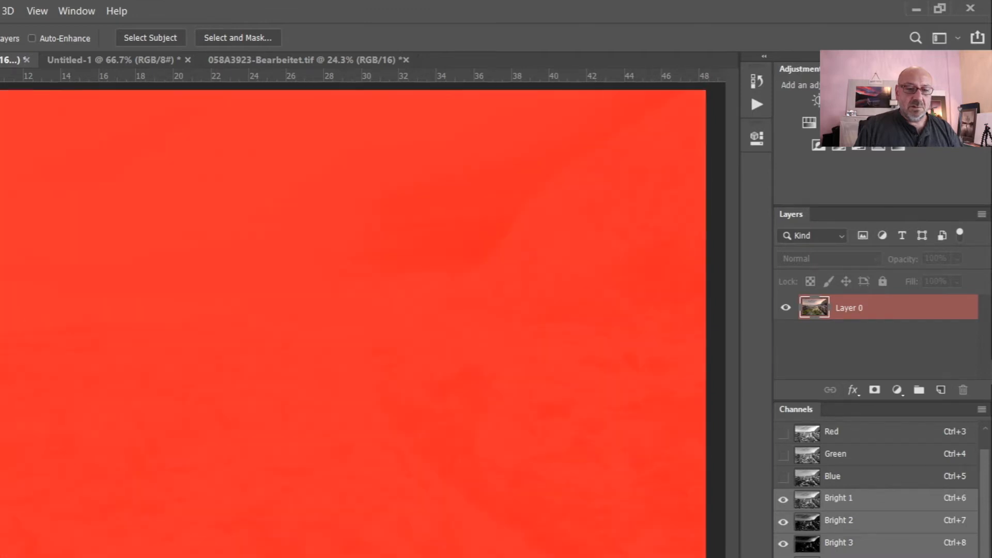
left_click(962, 557)
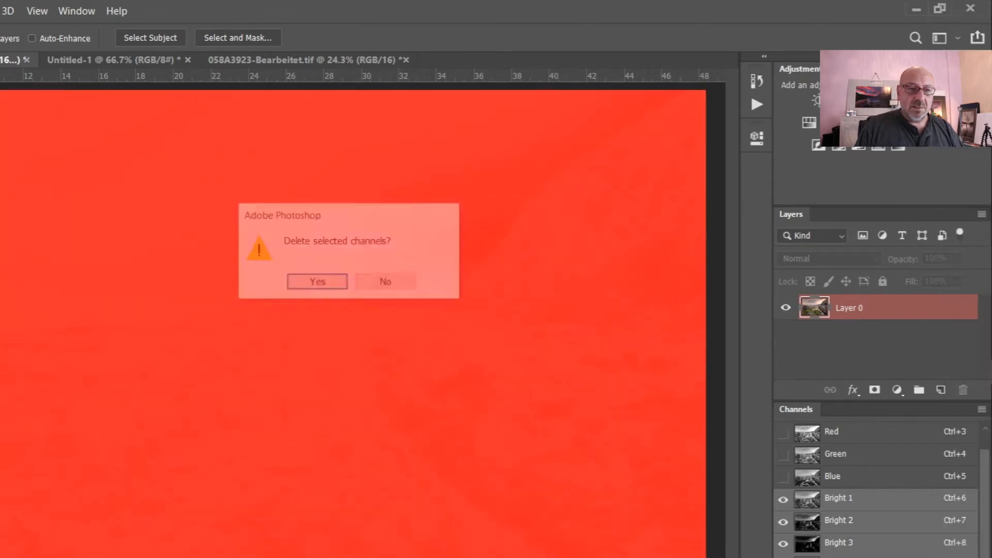
left_click(332, 282)
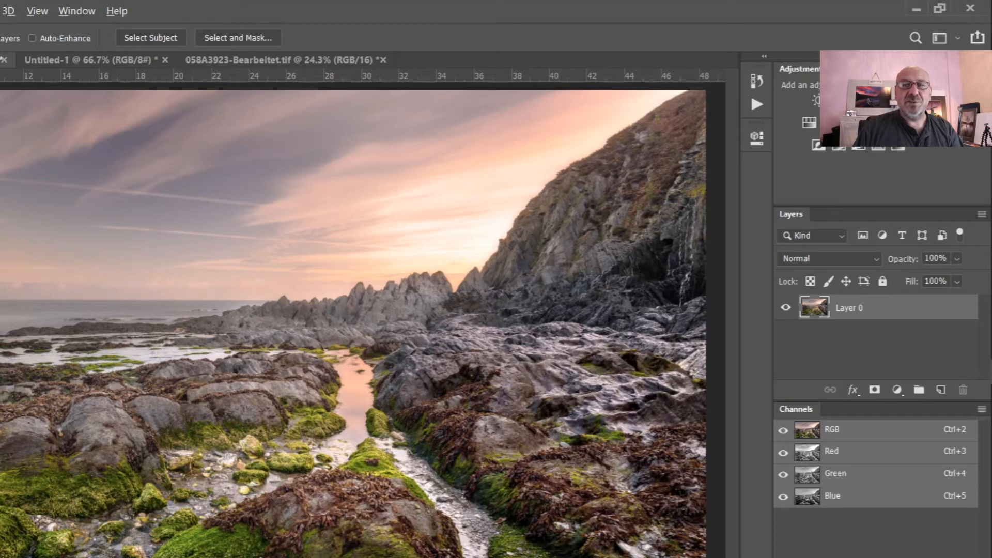
- Switch to Firefox and look over the photography website's address and its home page down to the recent work gallery
key("alt+Tab")
key("alt+Tab")
key("alt+Tab")
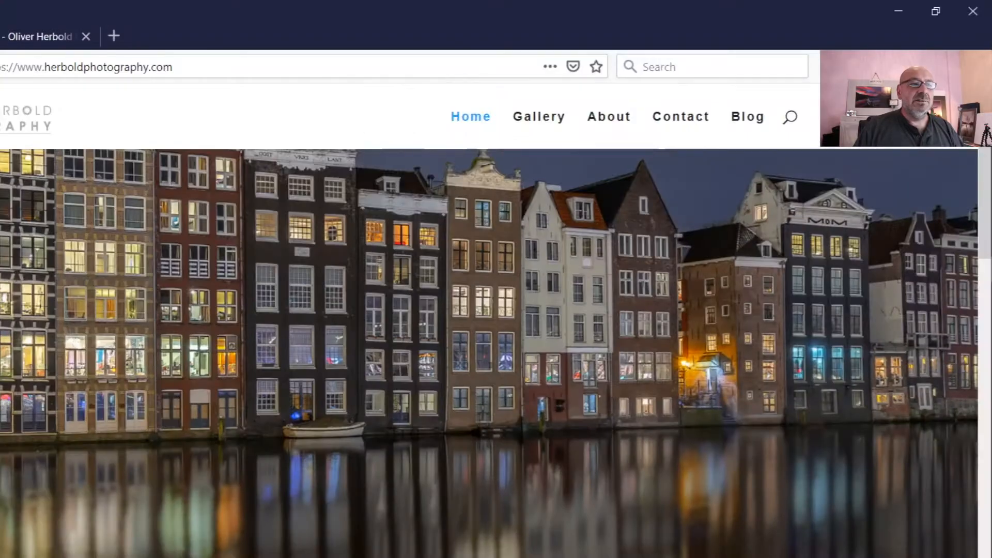
double_click(134, 67)
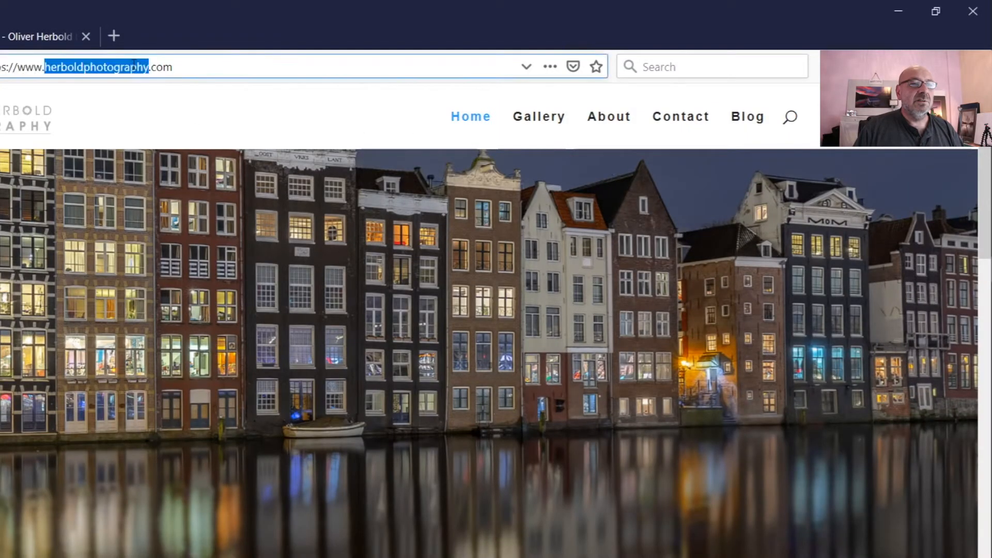
left_click(209, 73)
scroll(560, 299, "down", 3)
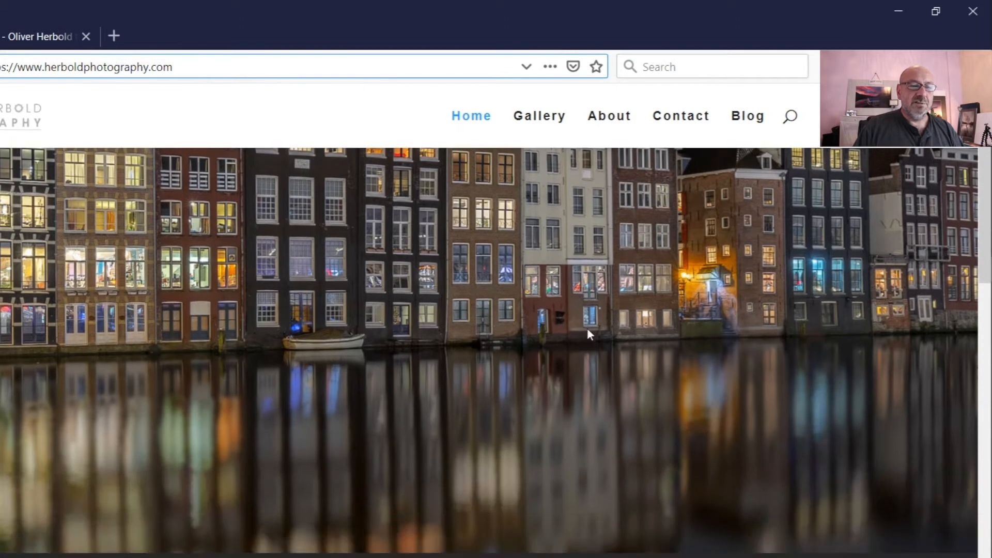
scroll(589, 333, "down", 15)
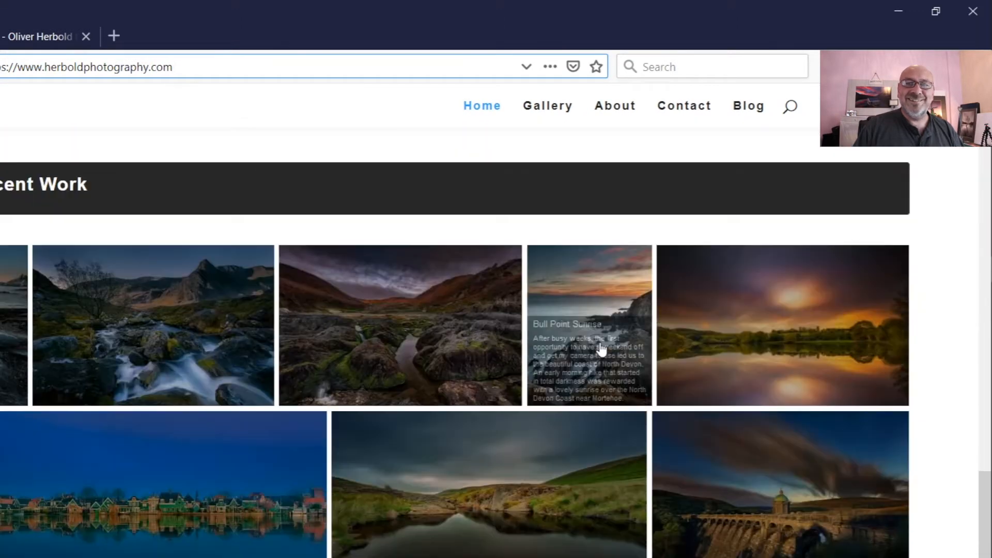
scroll(604, 346, "up", 18)
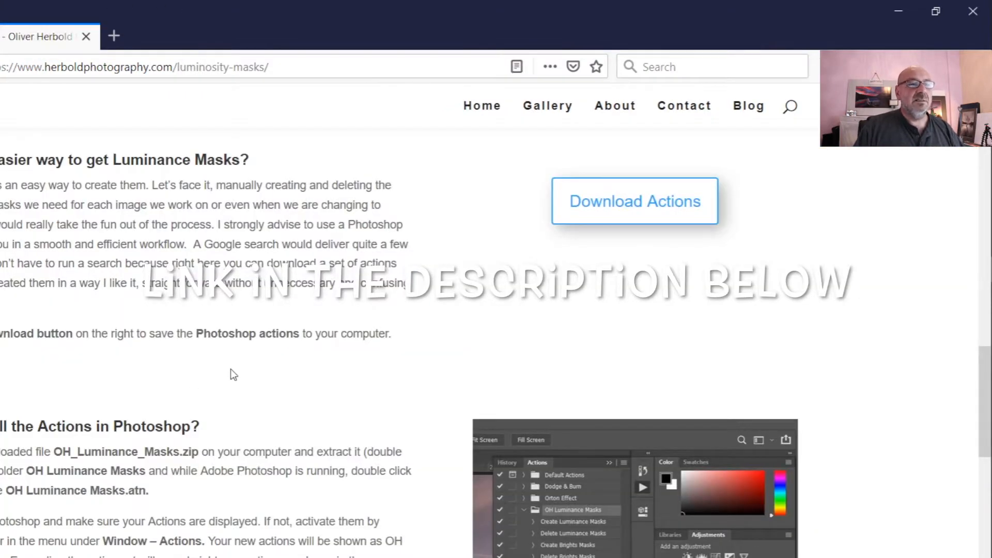
- Download the Photoshop actions from the website's luminosity masks page, saving the file OH-Luminance-Masks.zip
scroll(231, 369, "up", 10)
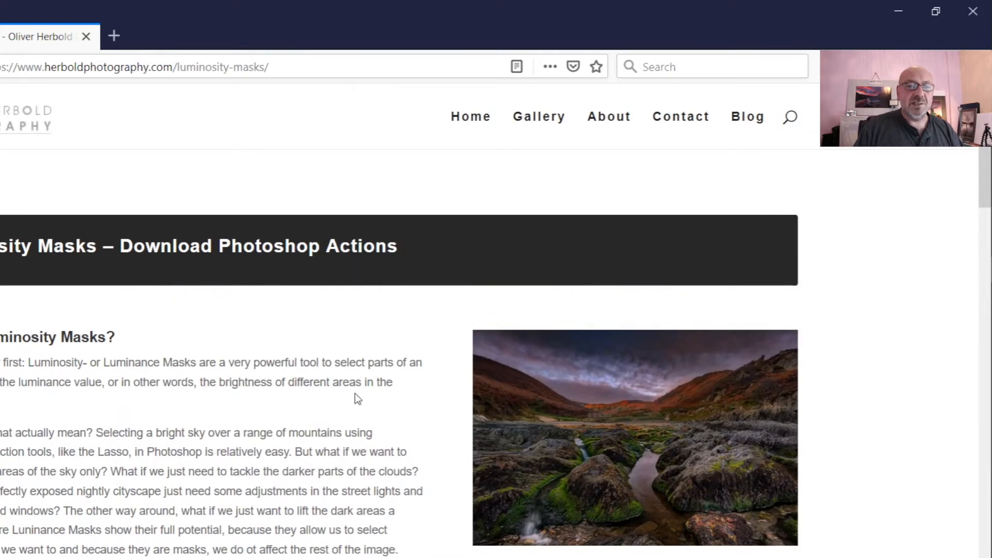
scroll(355, 393, "down", 6)
scroll(359, 414, "down", 10)
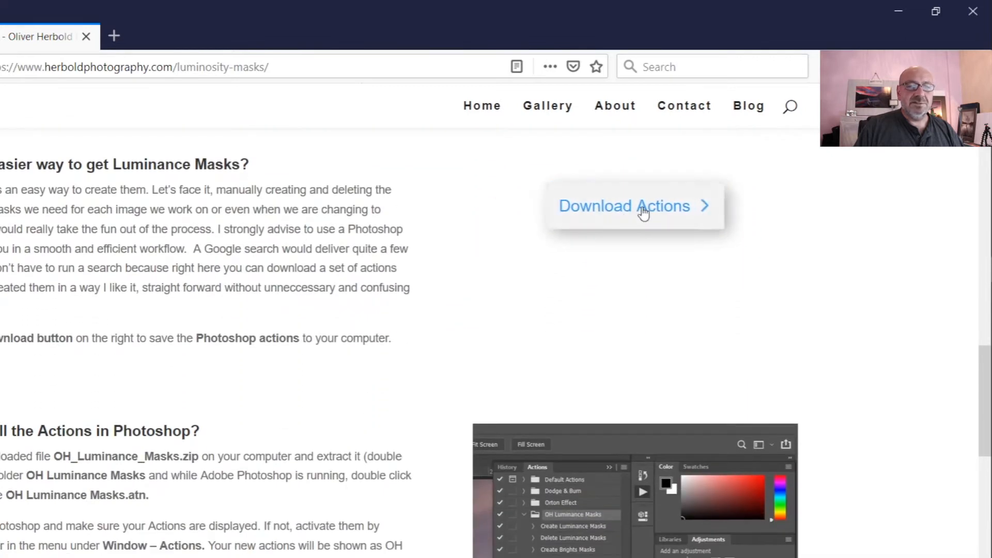
left_click(626, 210)
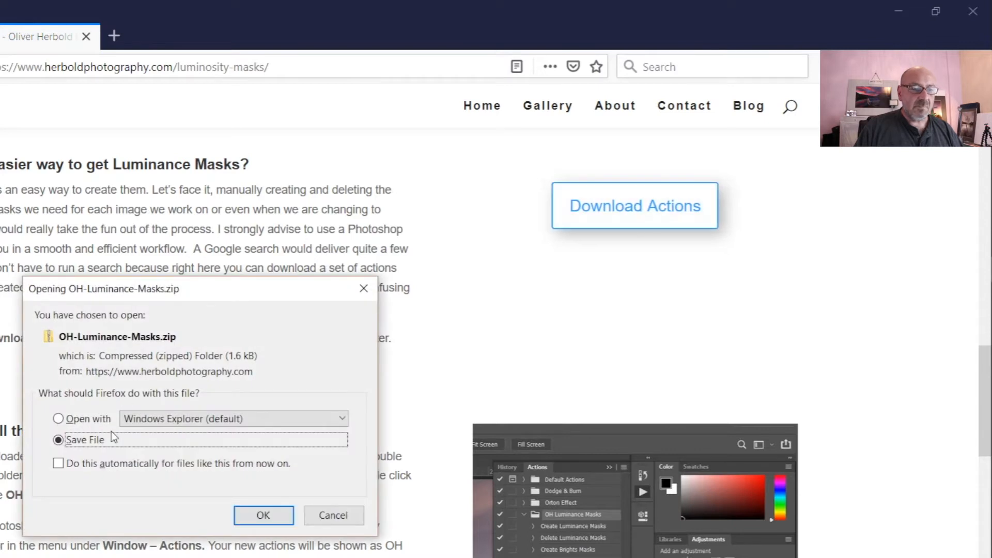
left_click(278, 516)
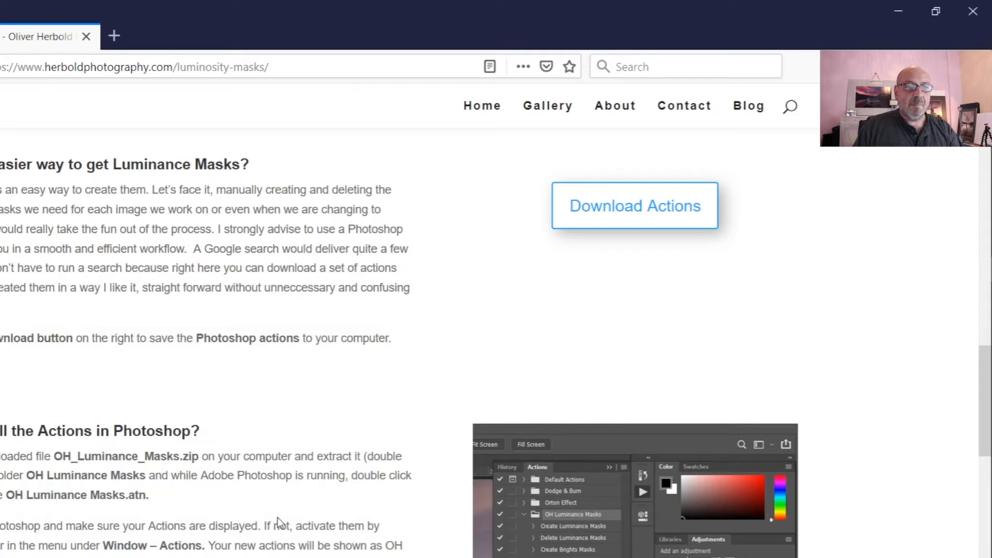
- Load OH Luminance Masks.atn from OH Luminance Masks.zip in the OH Actions folder into Photoshop's actions
left_click(896, 14)
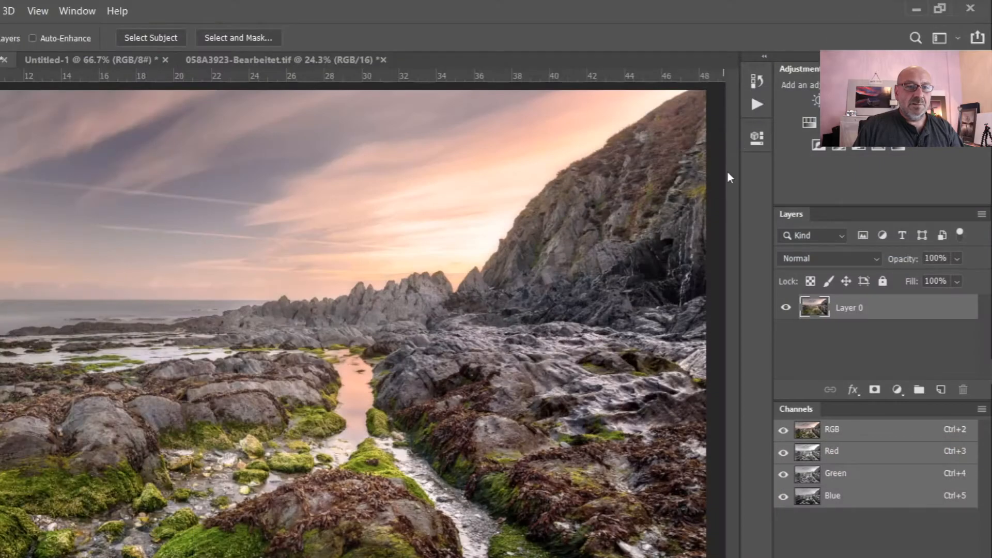
left_click(757, 102)
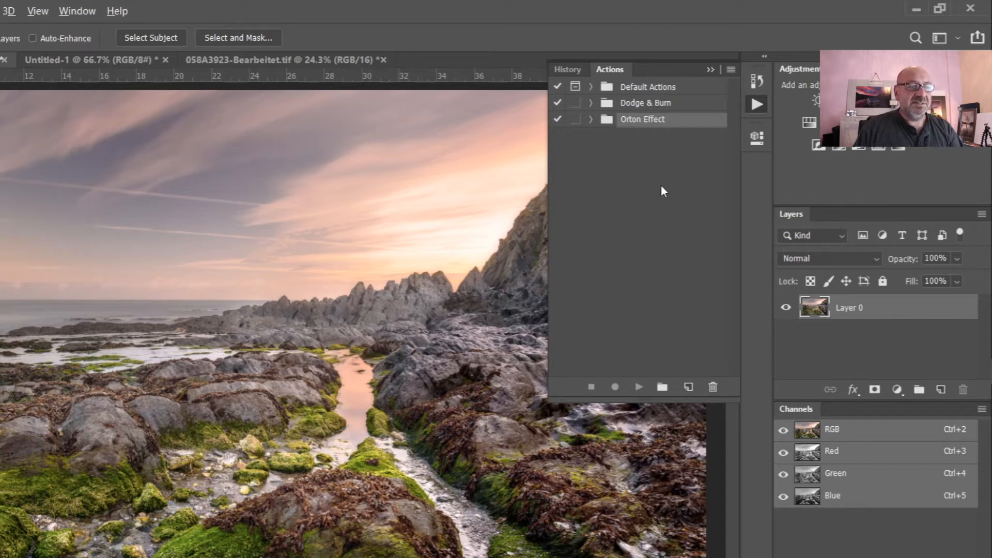
key("alt+Tab")
key("alt+Tab")
key("alt+Tab")
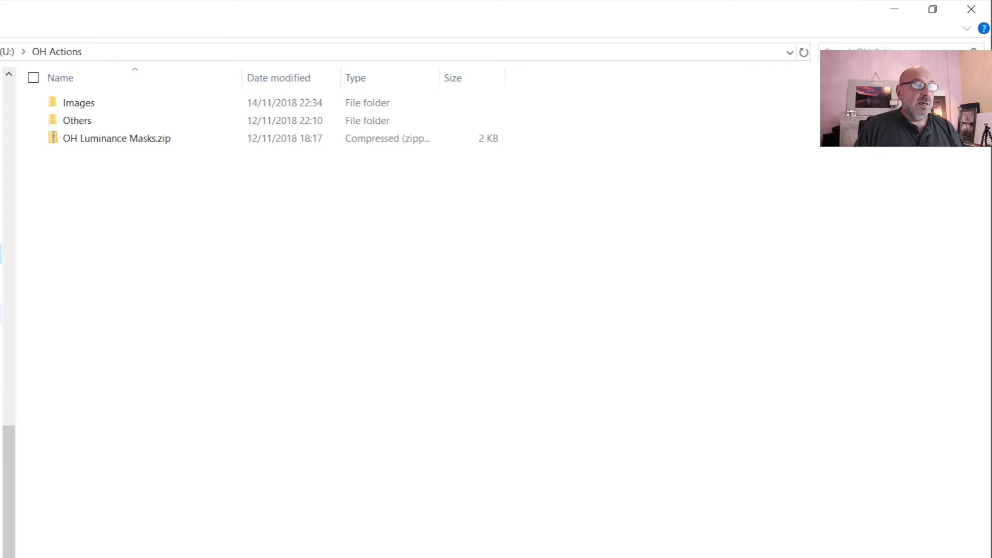
left_click(109, 140)
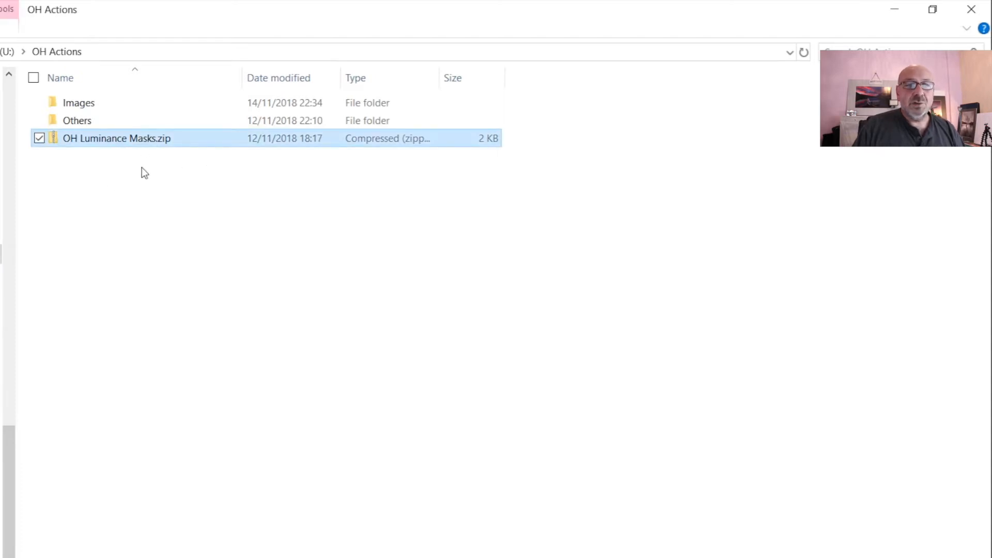
double_click(123, 141)
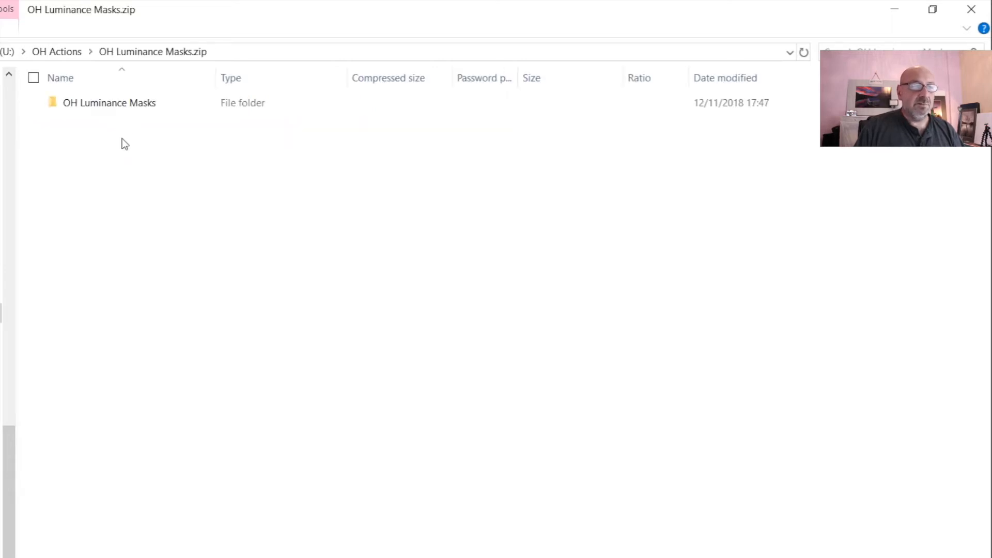
double_click(105, 105)
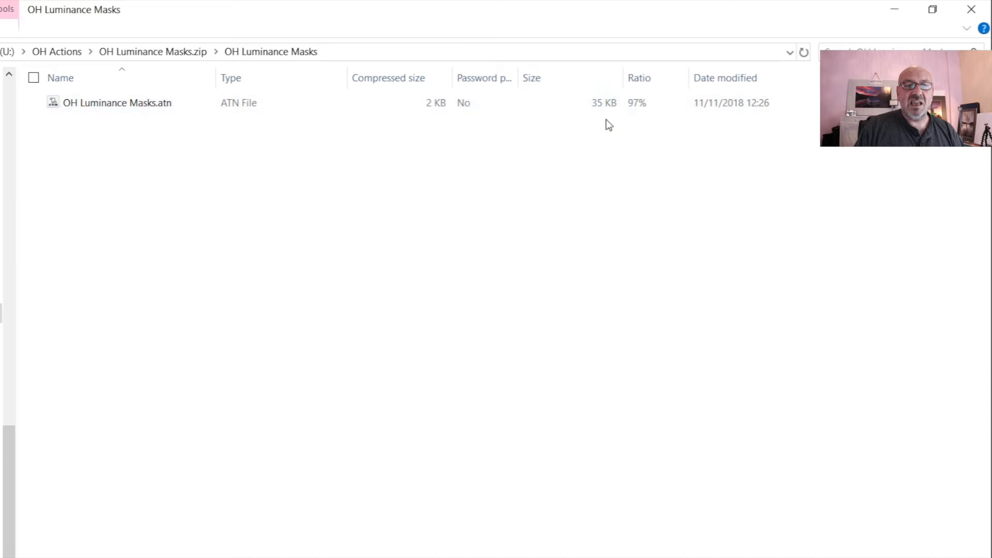
double_click(136, 106)
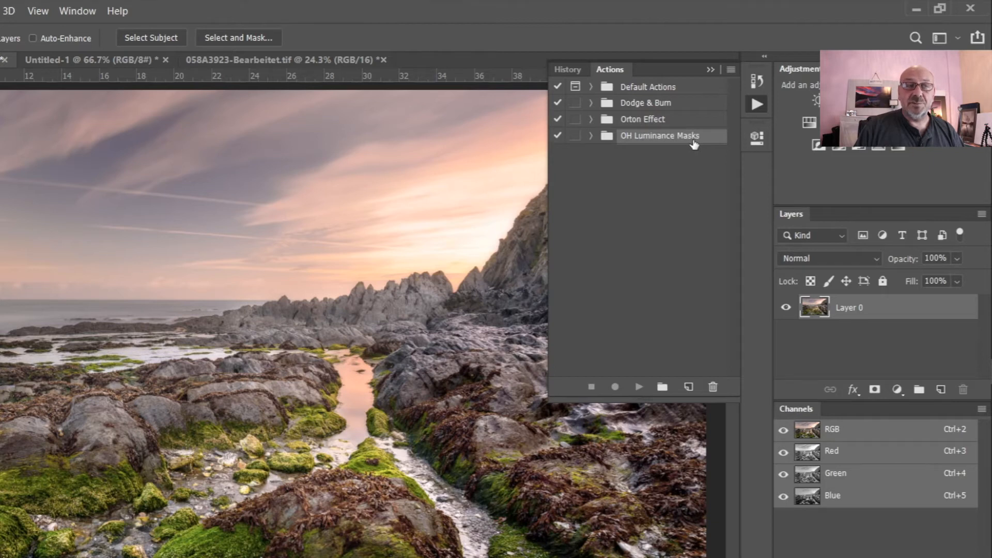
- Expand the OH Luminance Masks action set and look through its create and delete actions for luminance, brights, darks and midtones masks
left_click(592, 136)
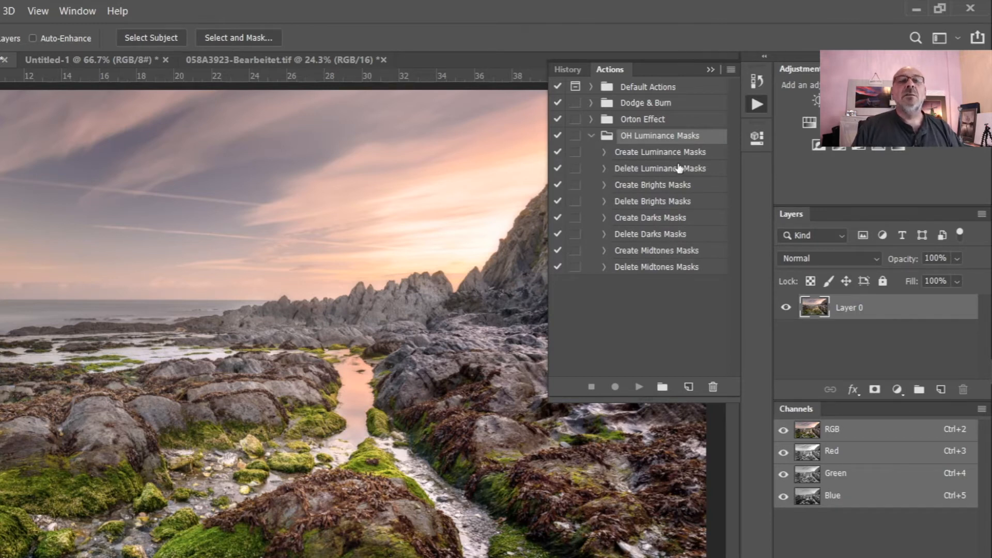
left_click(656, 153)
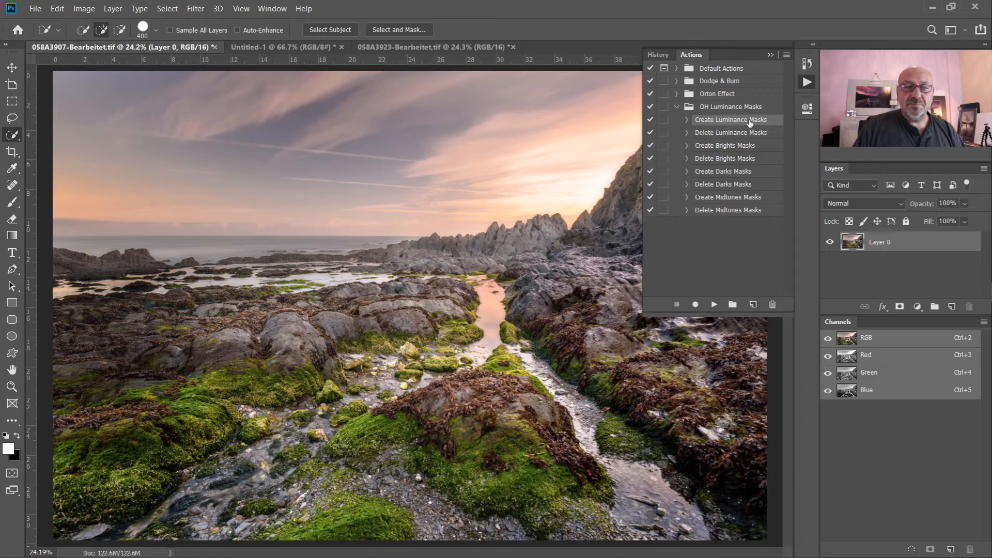
left_click(740, 148)
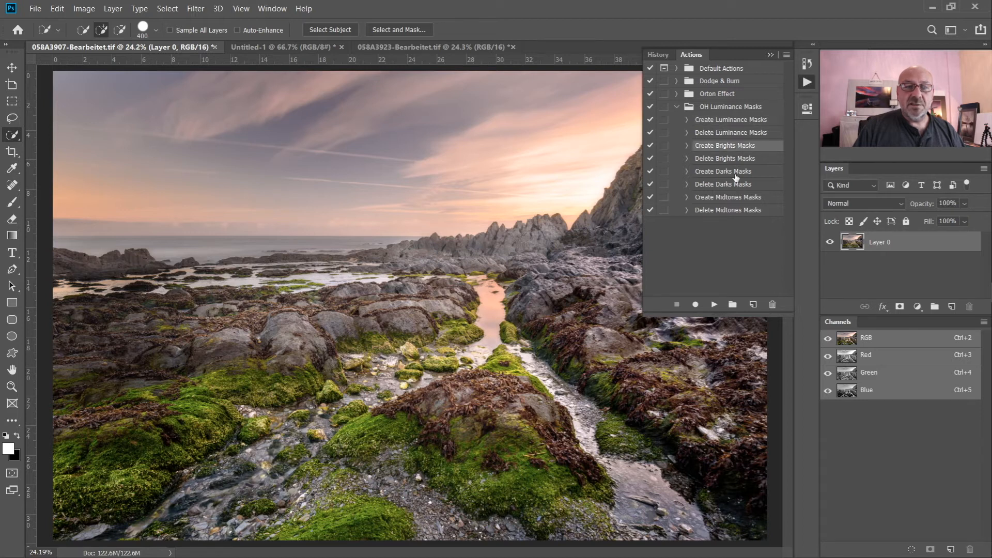
left_click(736, 172)
left_click(737, 199)
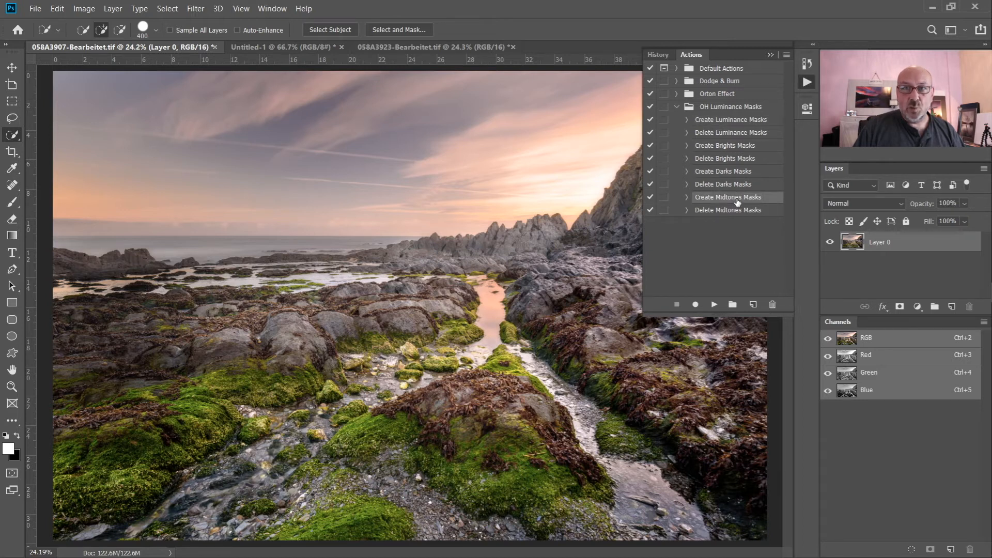
left_click(725, 134)
left_click(721, 160)
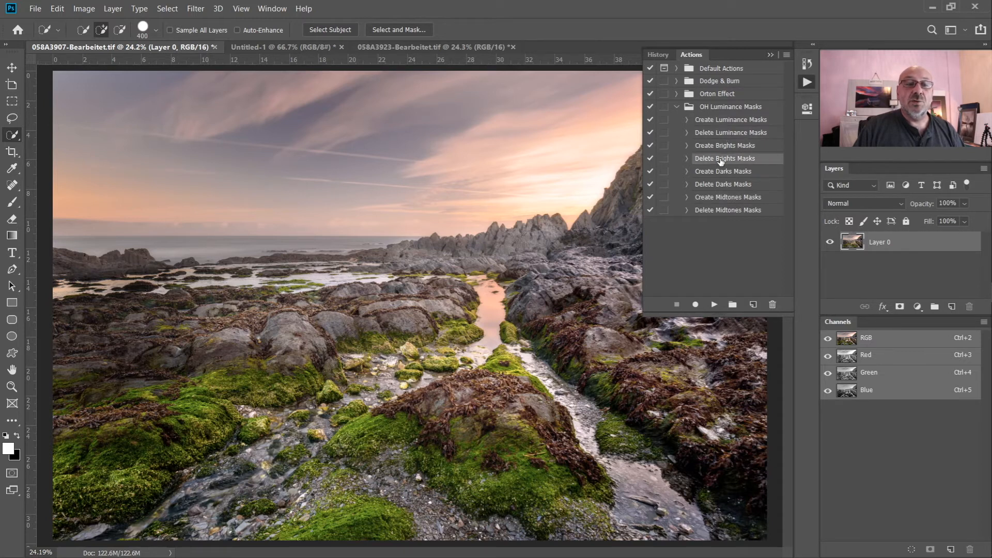
left_click(721, 186)
left_click(726, 210)
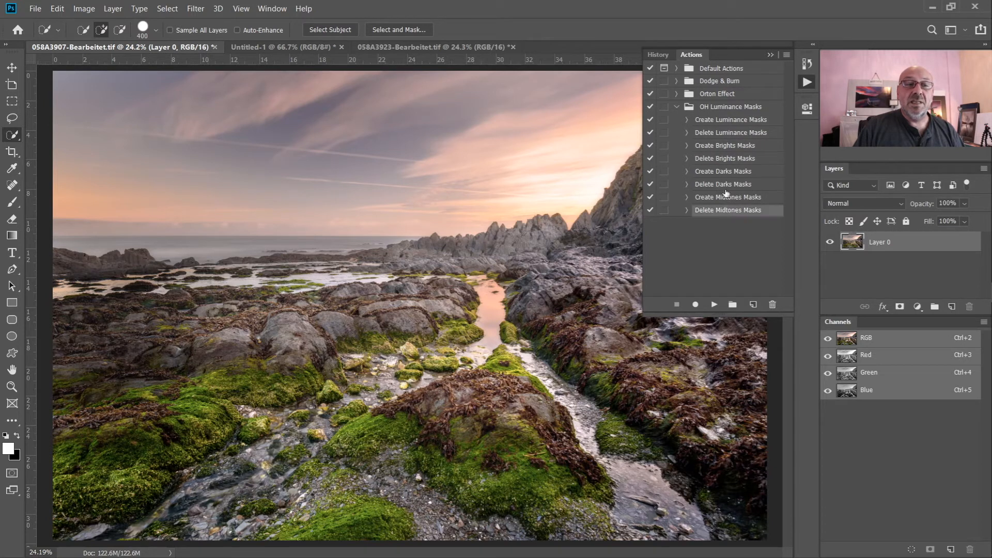
- Run the Create Luminance Masks action on the coastal image
left_click(719, 121)
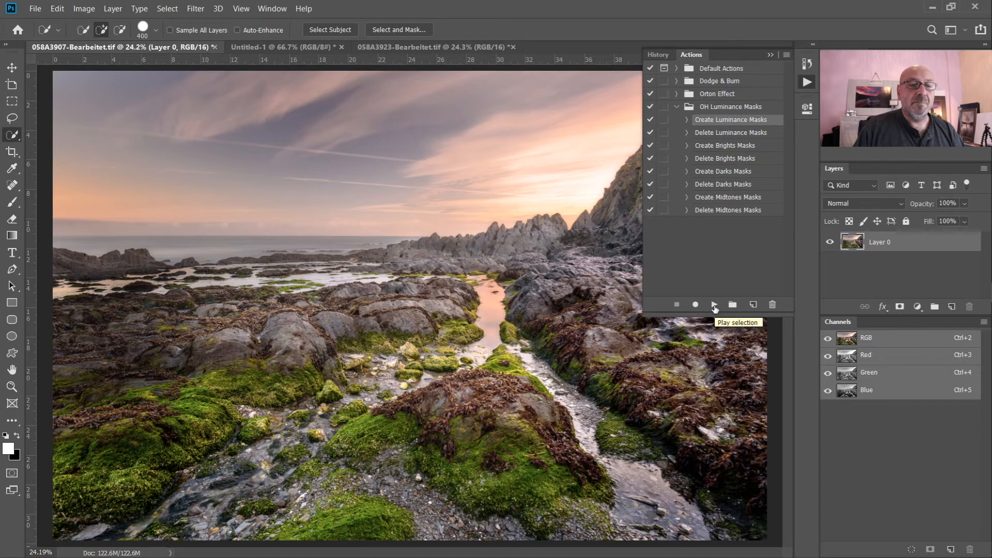
left_click(715, 306)
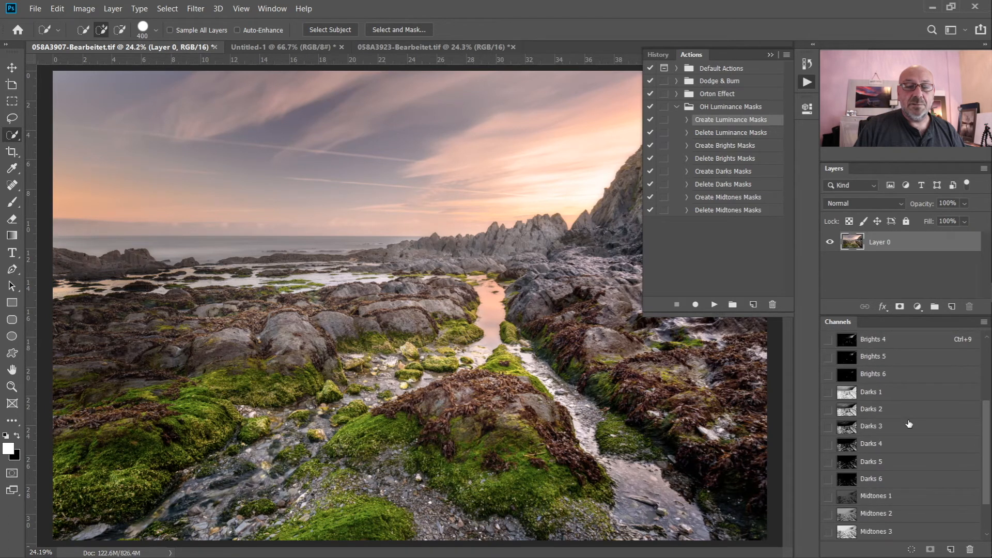
- Examine the generated Darks, Midtones and Brights mask channels, stepping back from Brights 6 through Brights 1 to the Blue channel
left_click(879, 394)
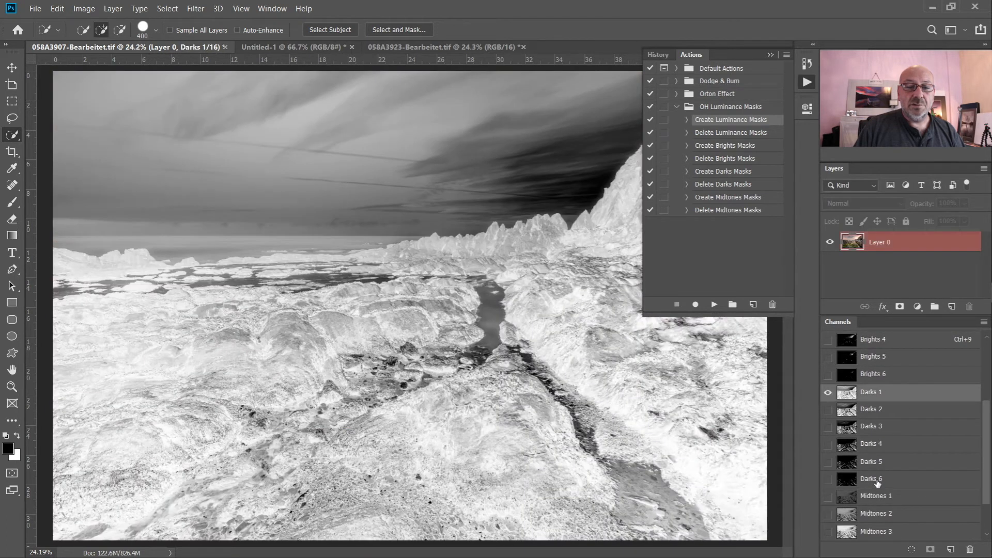
left_click(876, 480)
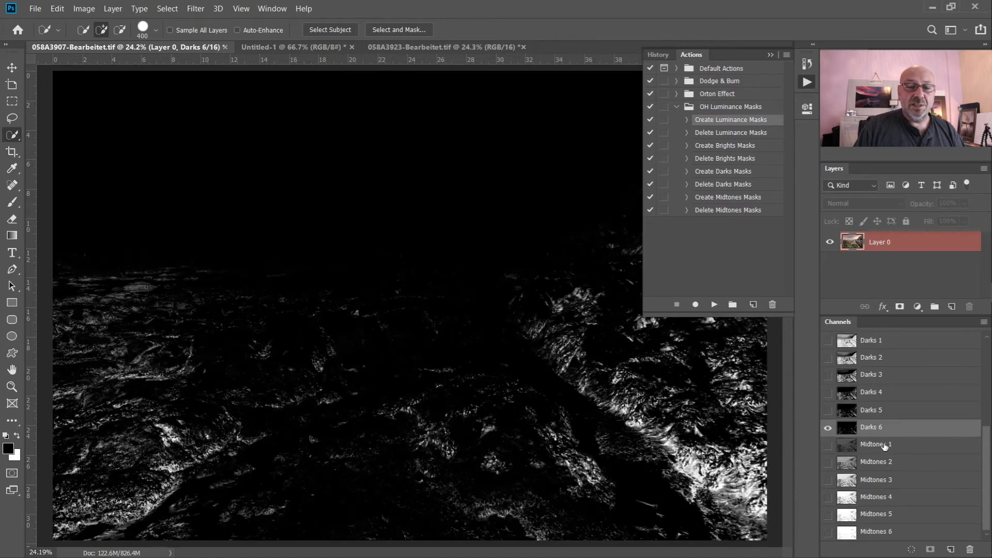
left_click(884, 446)
left_click(894, 531)
scroll(899, 464, "up", 4)
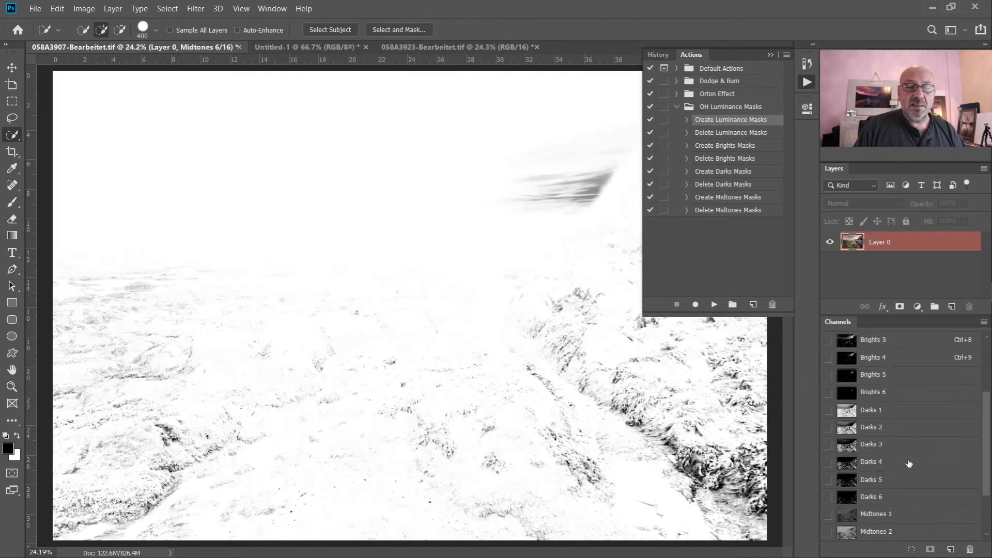
left_click(867, 359)
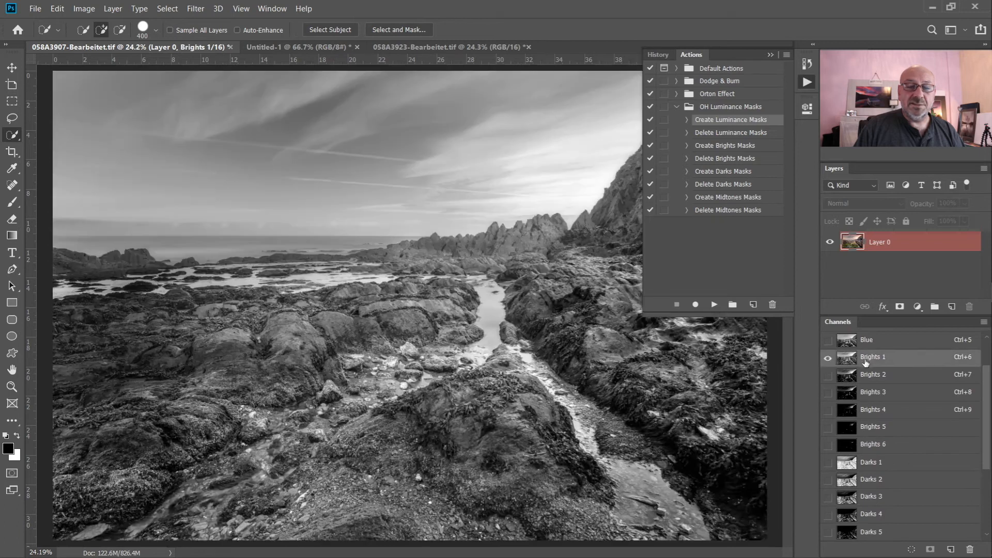
left_click(873, 446)
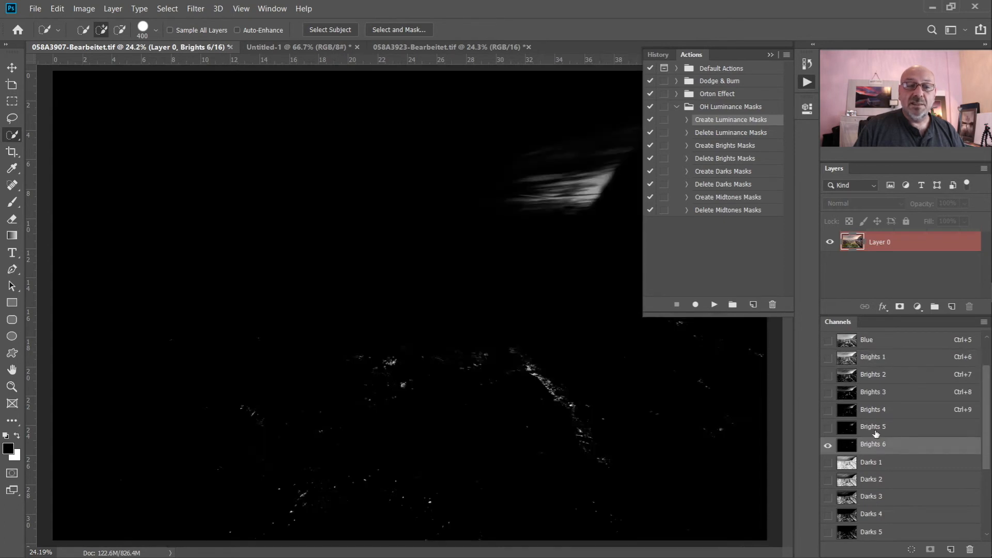
left_click(873, 432)
left_click(872, 413)
left_click(869, 394)
left_click(869, 376)
left_click(868, 358)
left_click(867, 341)
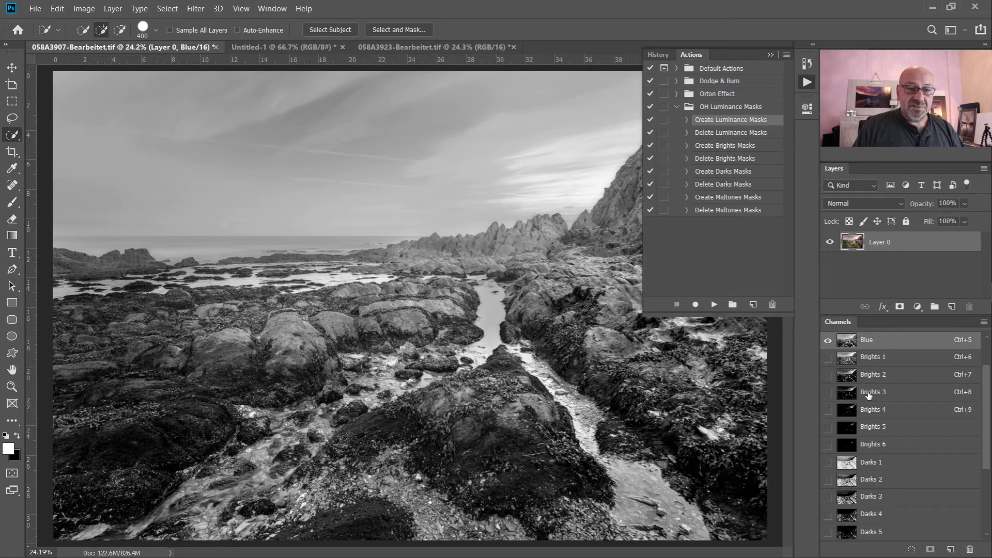
- Load the Brights 4 channel as a selection and add a Curves adjustment layer masked by it
left_click(872, 413)
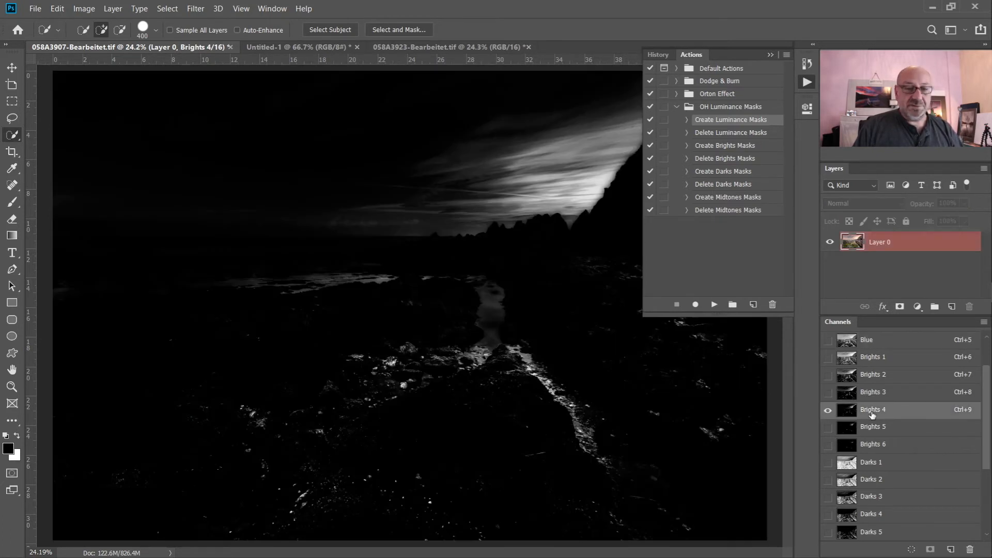
left_click(873, 416, "ctrl")
left_click(917, 306)
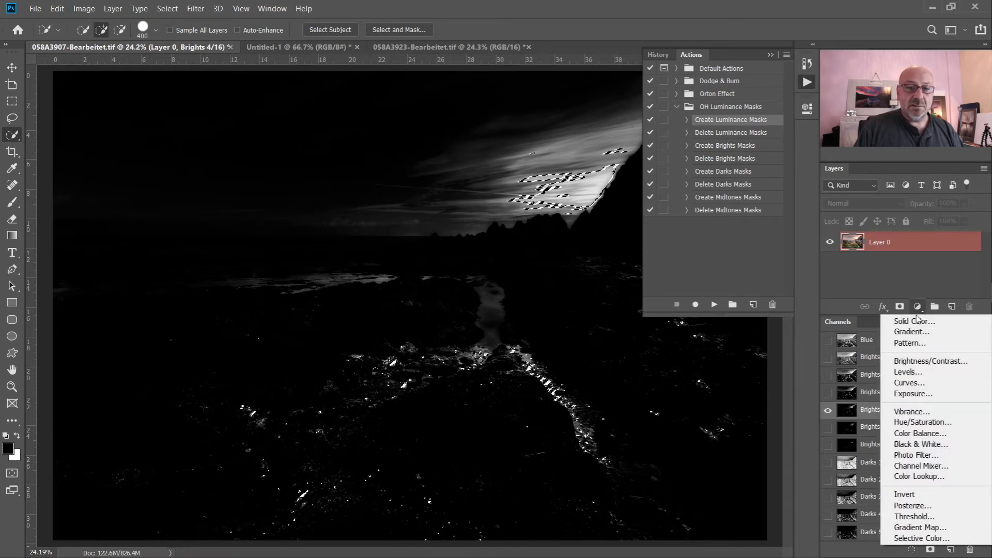
left_click(910, 382)
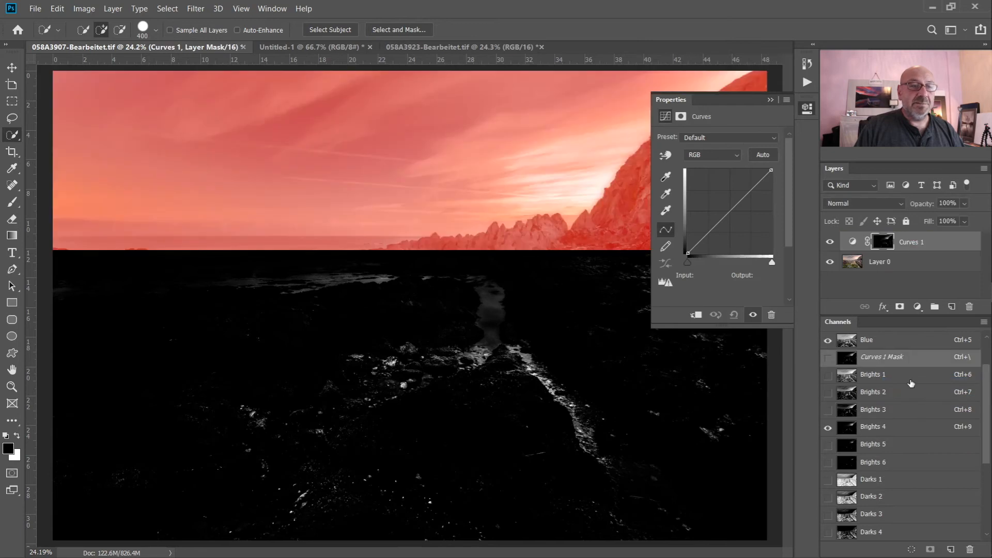
- Return to the color image with the Curves layer's mask active and add a point to the RGB curve at input 170
left_click(884, 243)
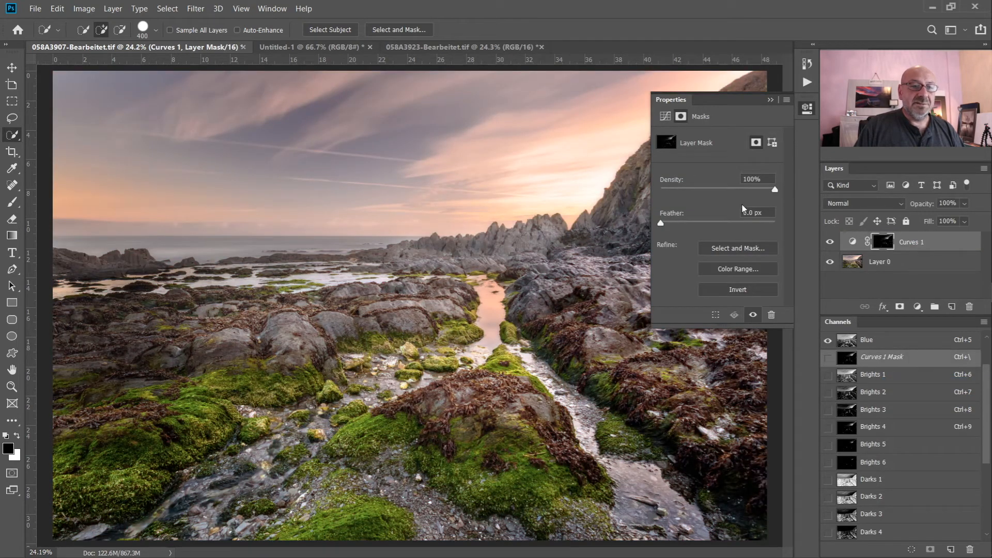
left_click(666, 117)
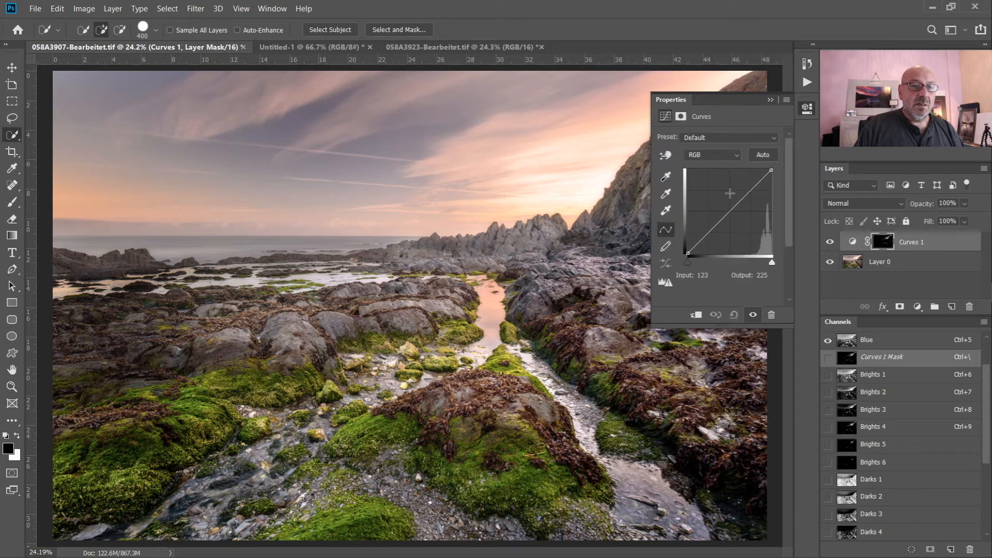
mouse_move(748, 194)
left_mouse_down()
mouse_move(757, 227)
mouse_move(745, 195)
left_mouse_up()
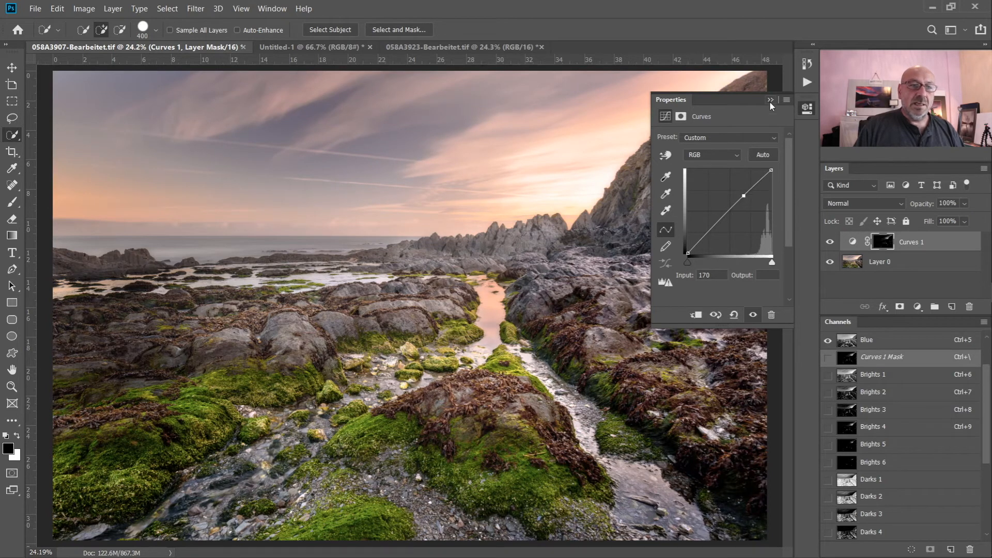
- Run the Delete Luminance Masks action to remove the generated mask channels
left_click(807, 83)
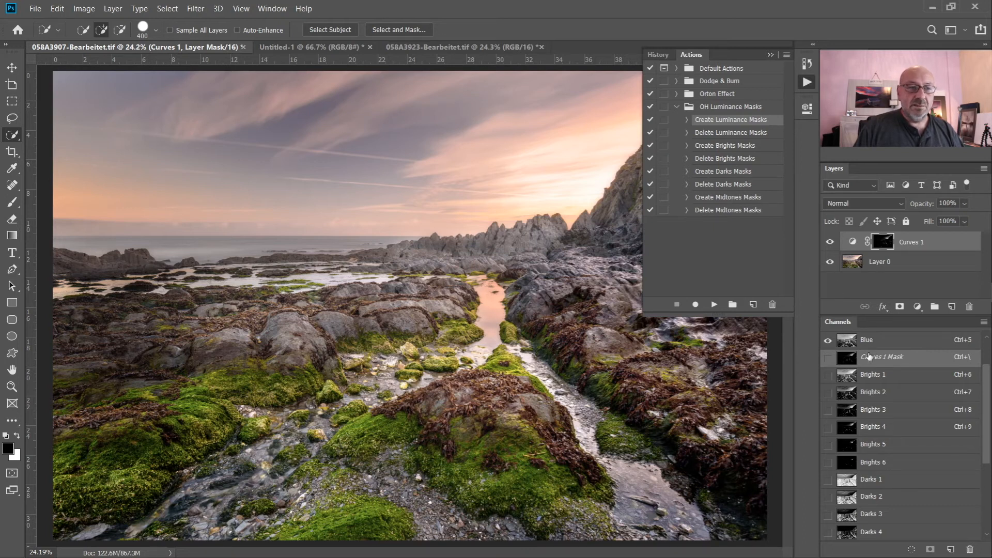
left_click(718, 135)
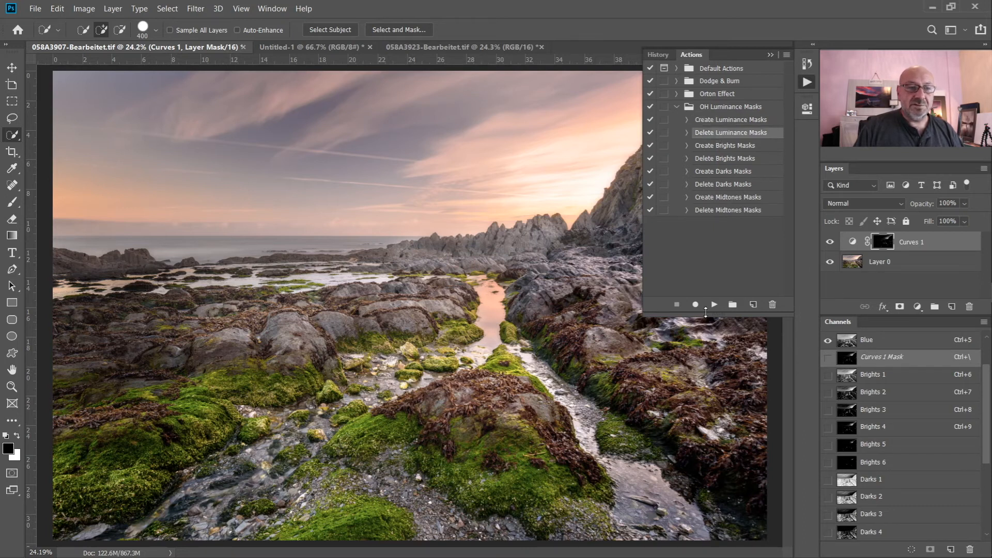
left_click(713, 305)
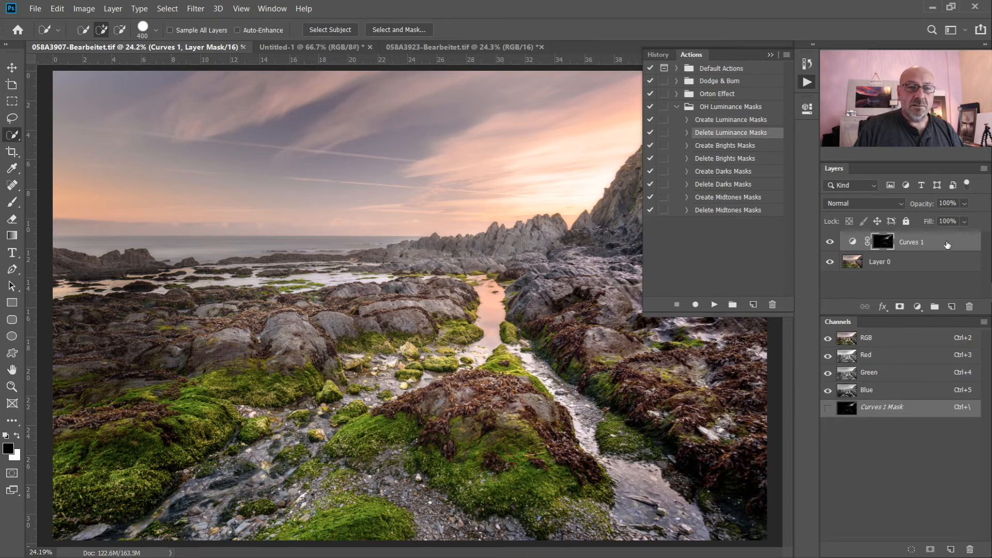
- Delete the Curves 1 adjustment layer
left_click(947, 247)
left_click(969, 307)
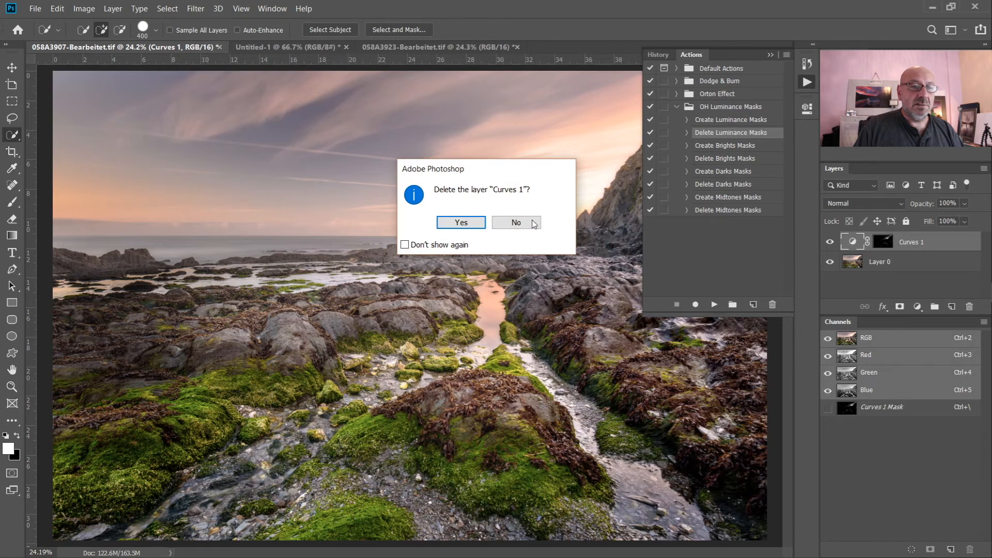
left_click(468, 224)
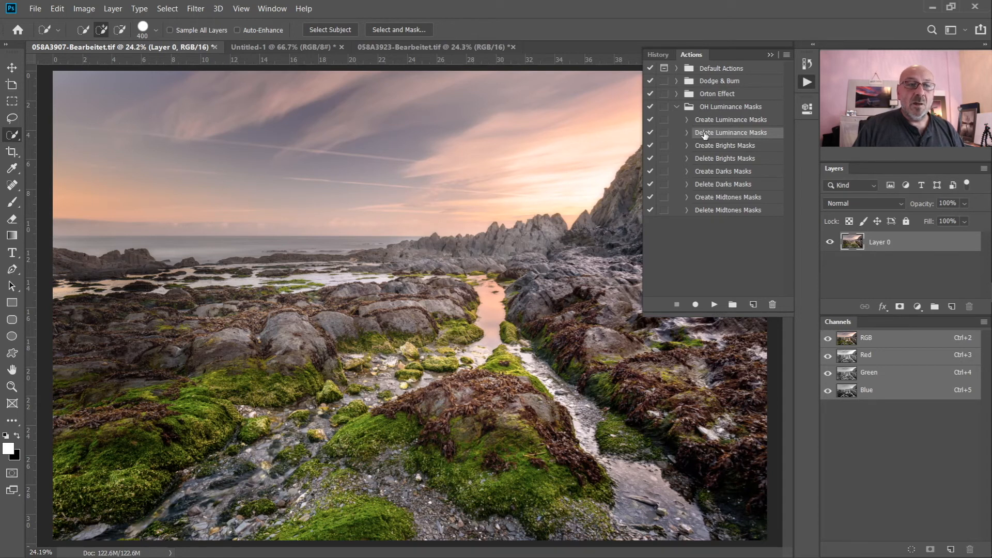
- Enable dialog prompts for the Create Luminance Masks action and run it, saving the first selection as a new channel, then cancel at Load Selection
left_click(664, 120)
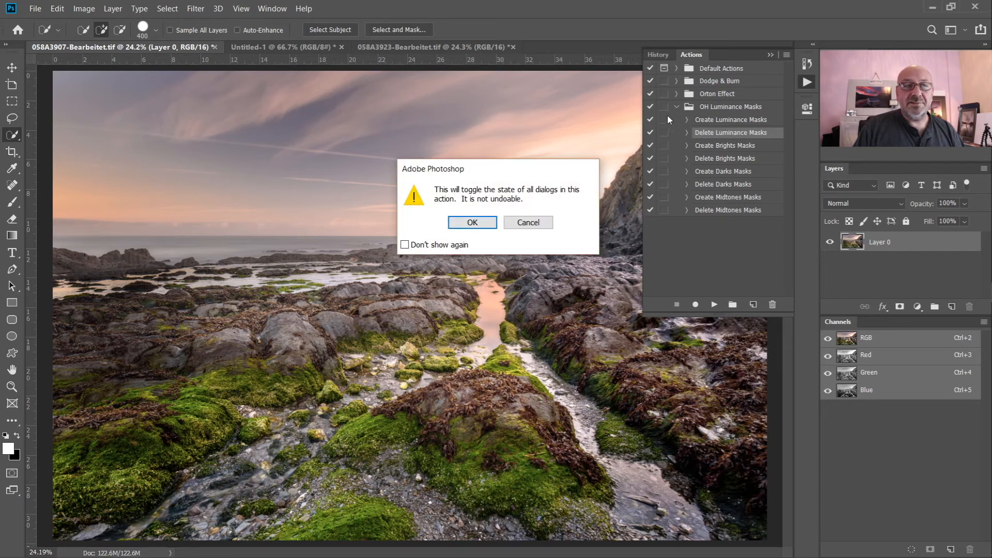
left_click(470, 223)
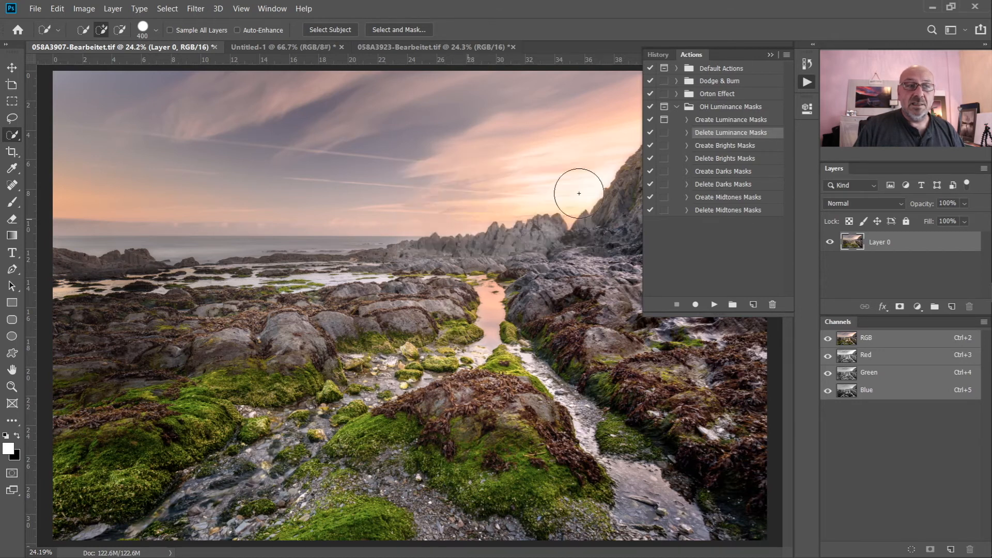
left_click(704, 120)
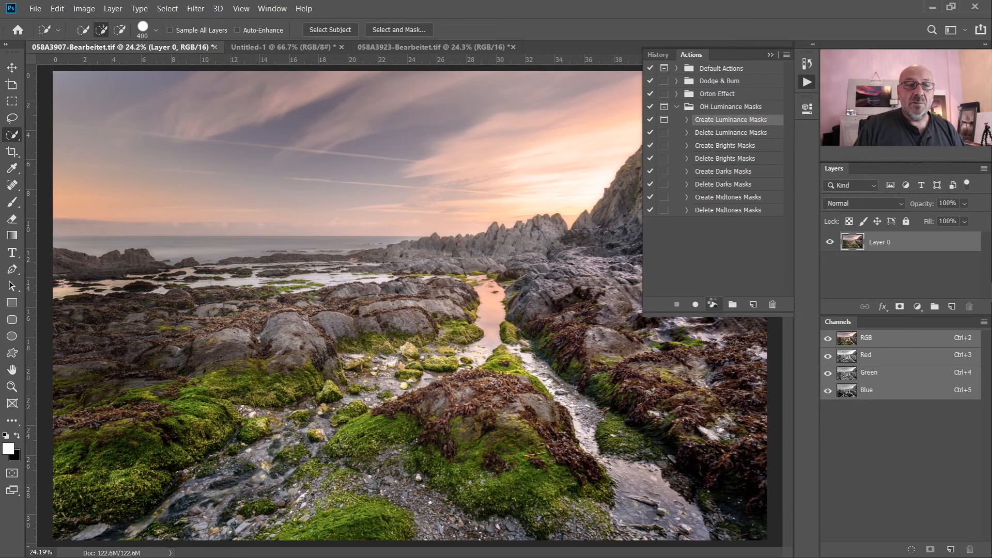
left_click(713, 304)
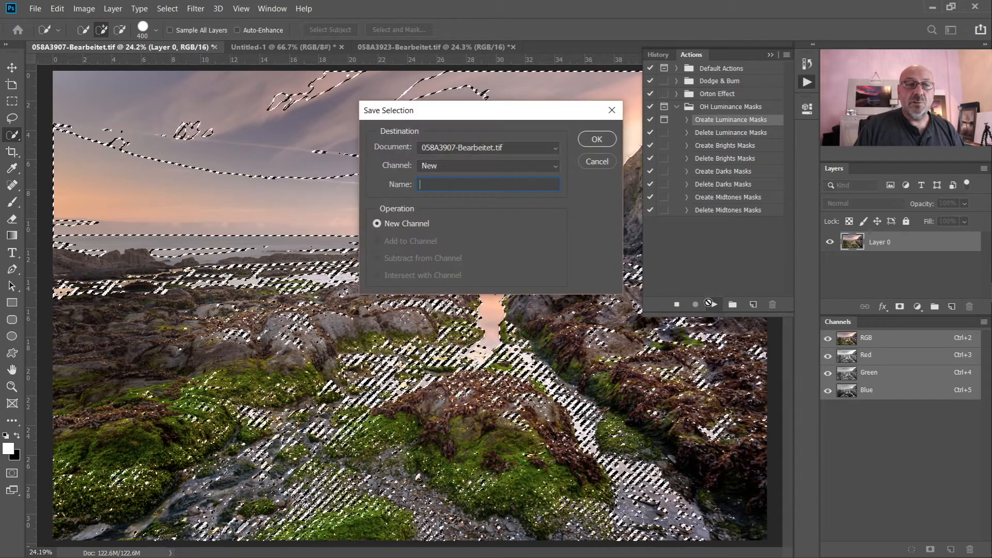
left_click(595, 141)
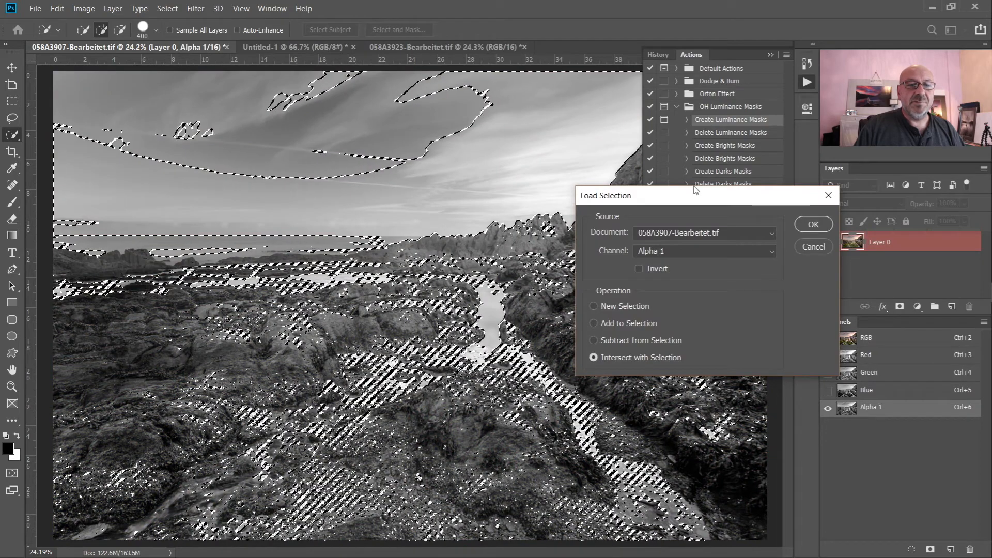
left_click(813, 246)
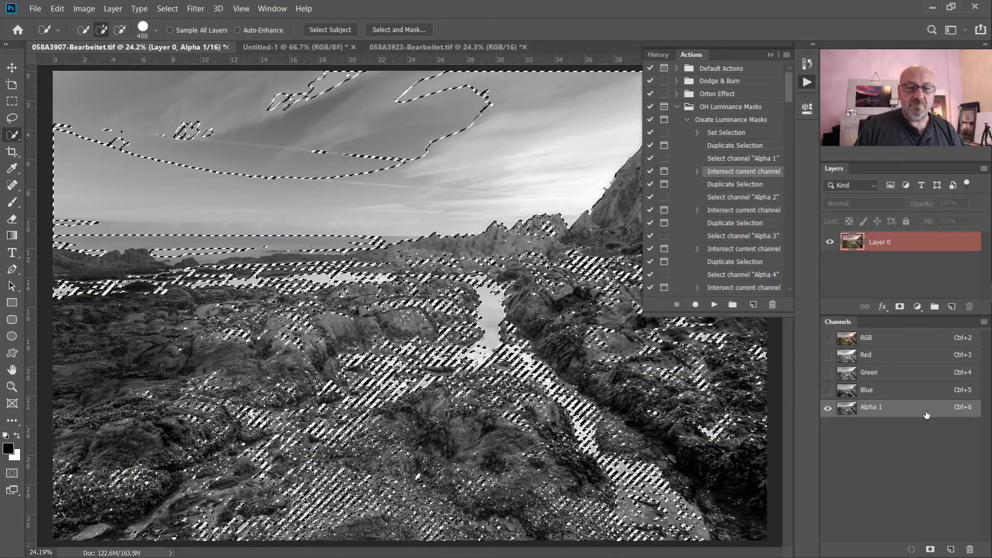
- Delete the Alpha 1 channel and collapse the step list of the Create Luminance Masks action
left_click(969, 549)
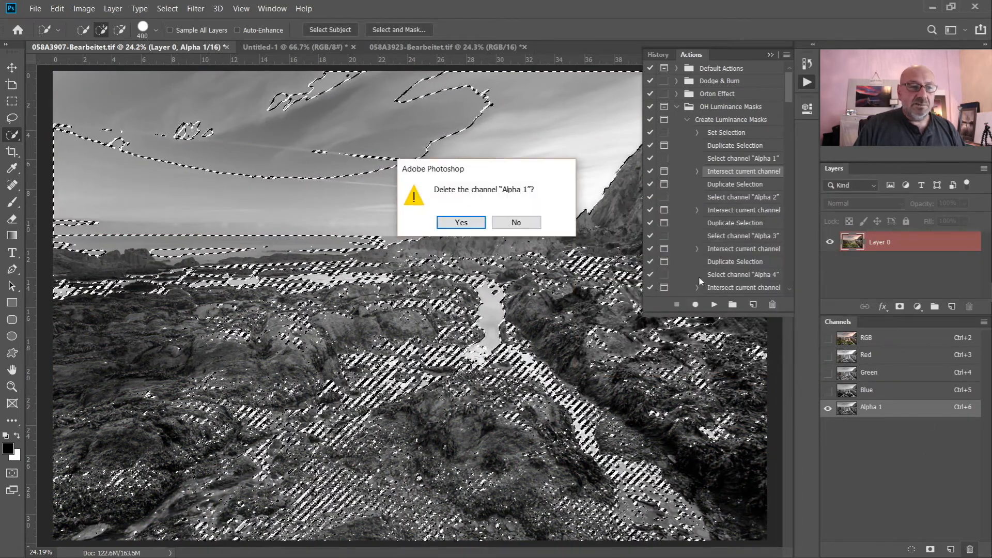
left_click(461, 222)
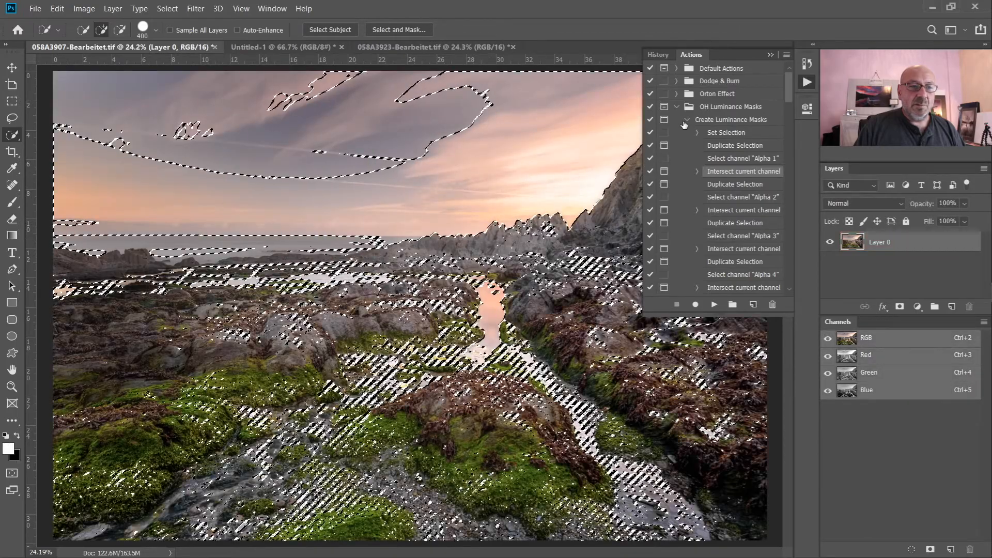
left_click(686, 121)
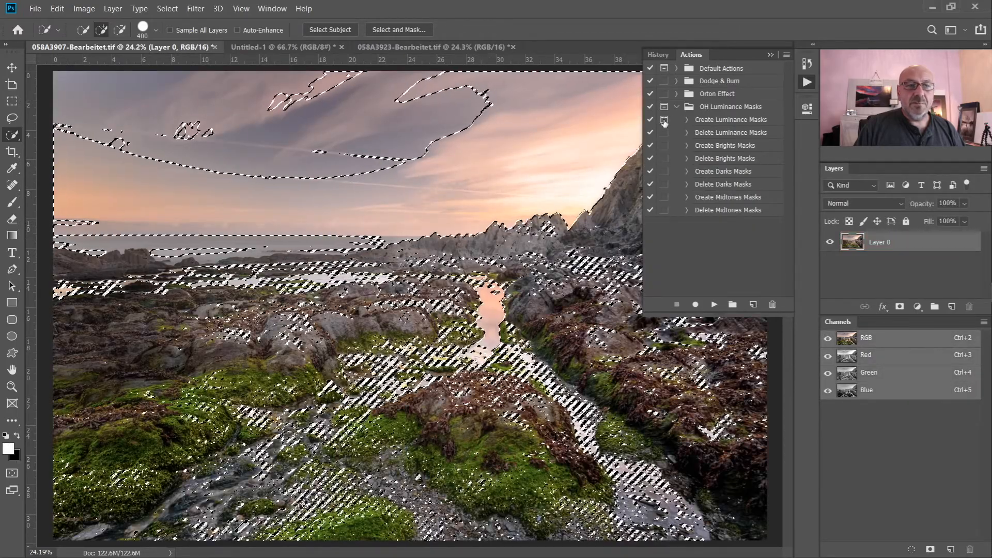
- Disable dialog prompts for the Create Luminance Masks action and deselect the active selection on the image
left_click(664, 120)
left_click(478, 220)
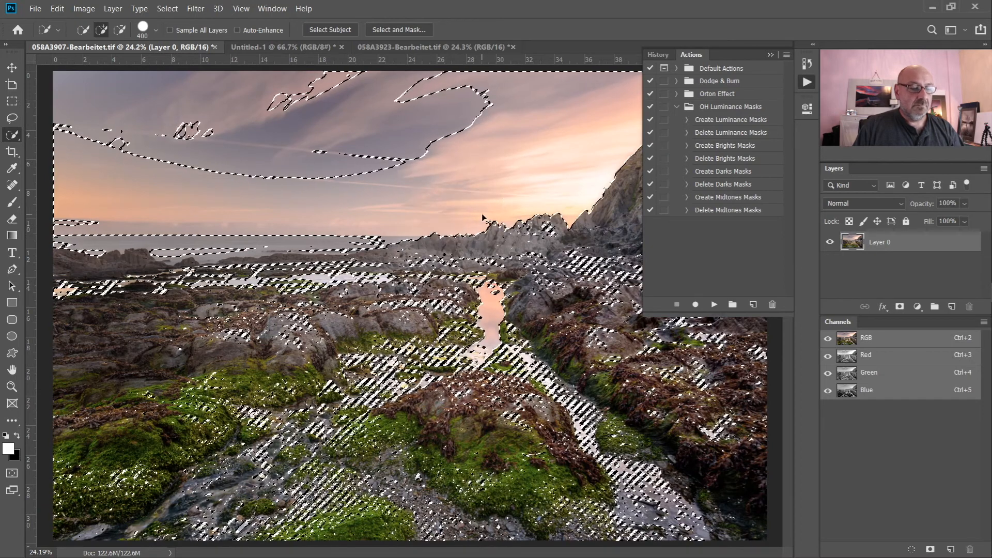
key("ctrl+d")
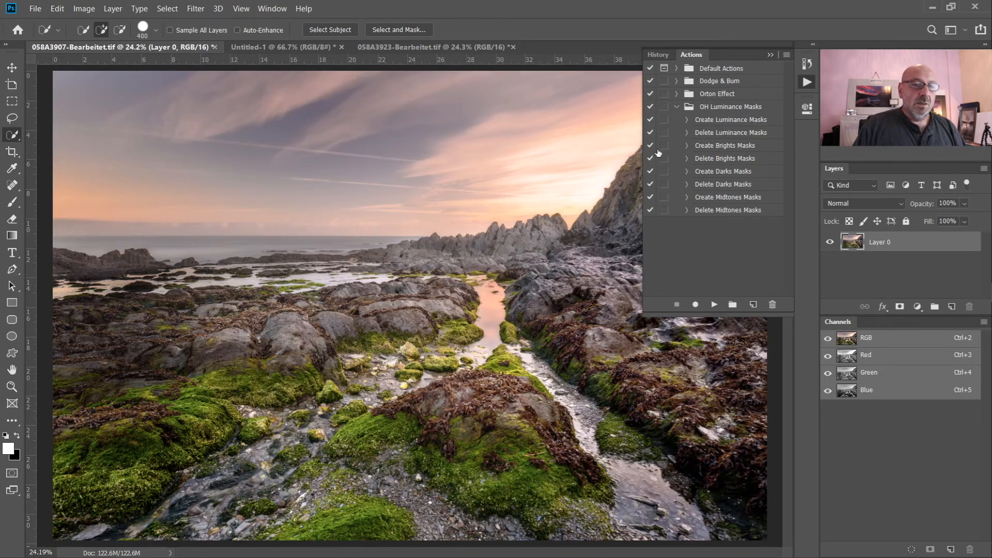